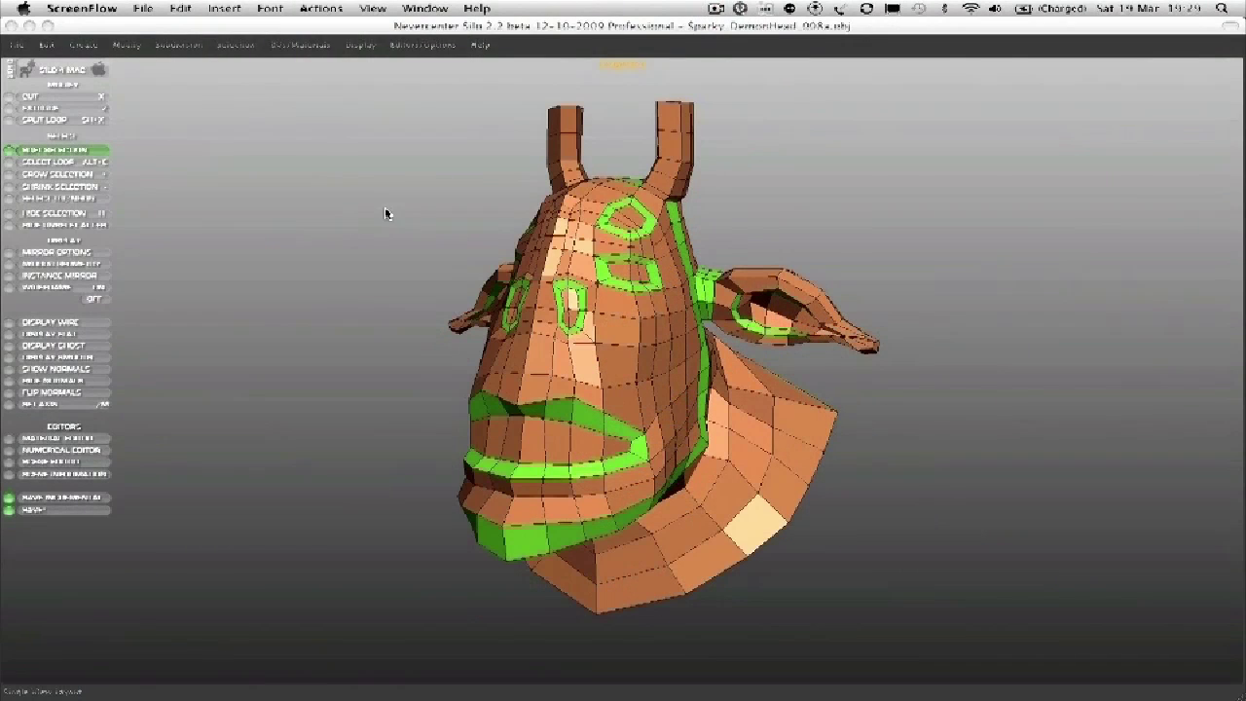
# Examine the low-poly demon head and its green-marked face loops from the front and side.
pyautogui.moveTo(386, 207); pyautogui.dragTo(417, 207, button='middle')
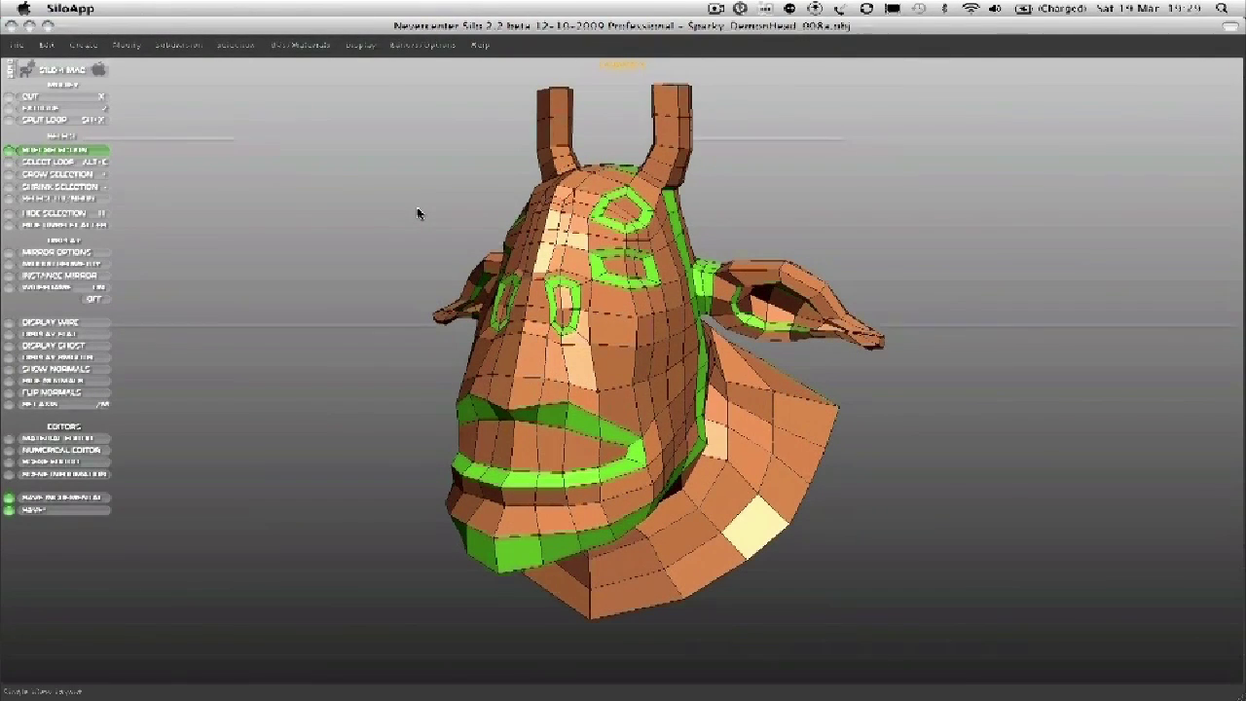
pyautogui.moveTo(419, 228); pyautogui.dragTo(363, 222, button='middle')
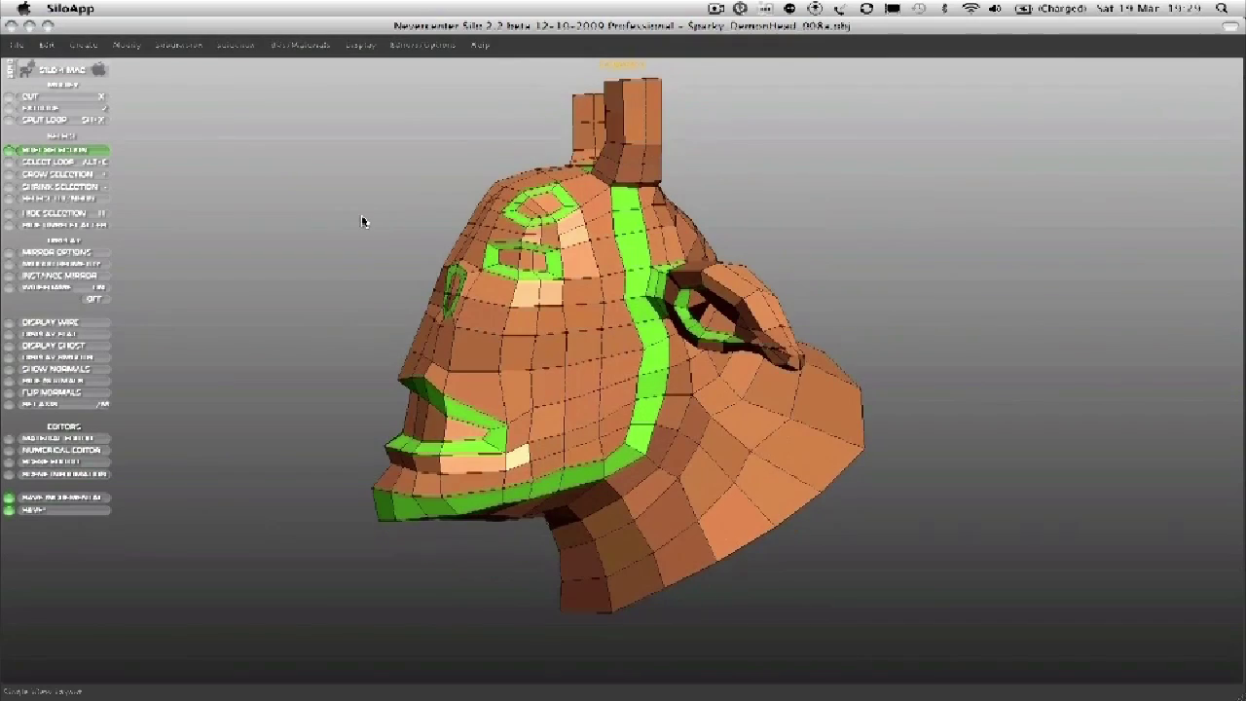
pyautogui.moveTo(439, 256); pyautogui.dragTo(601, 362, button='middle')
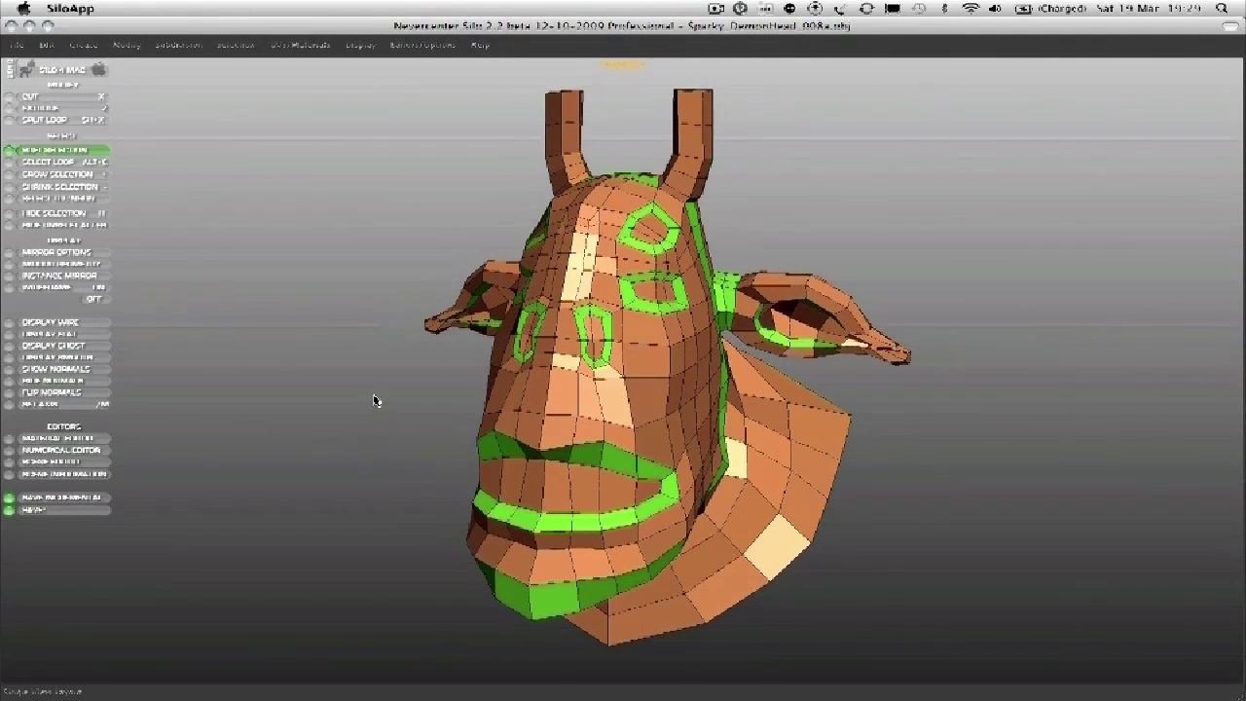
pyautogui.moveTo(376, 400); pyautogui.dragTo(518, 394, button='middle')
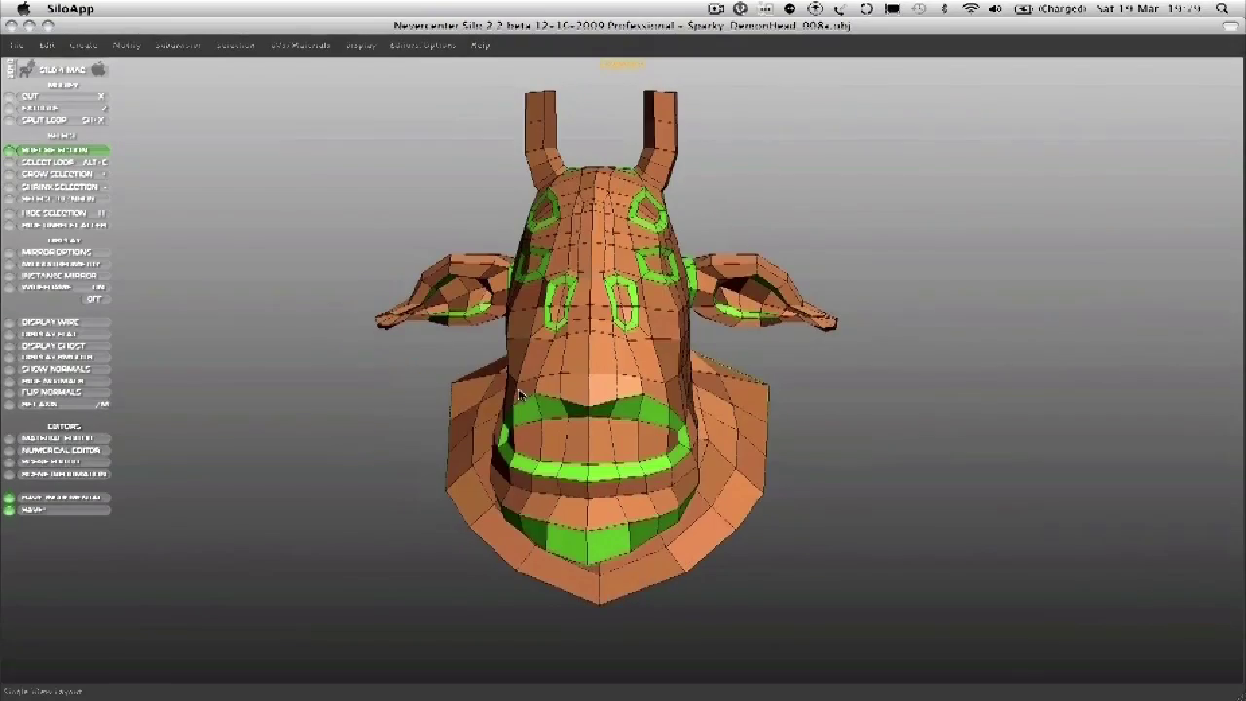
pyautogui.moveTo(815, 387); pyautogui.dragTo(746, 380, button='middle')
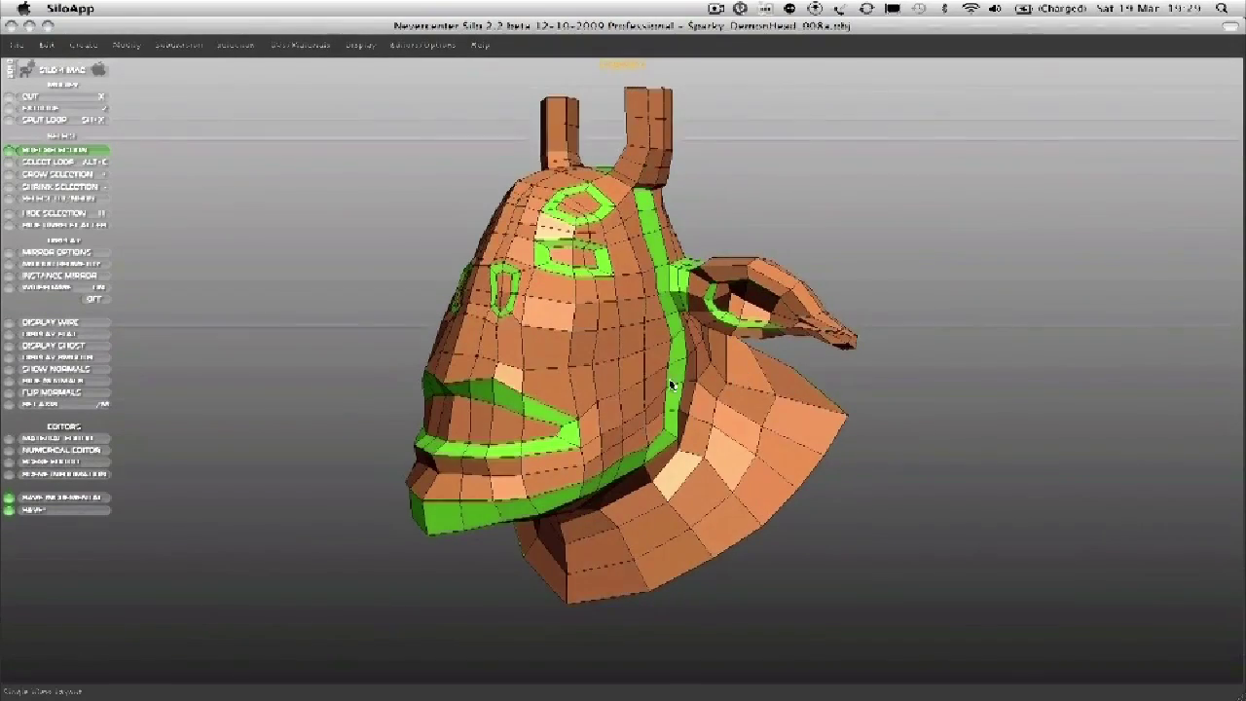
pyautogui.moveTo(671, 385); pyautogui.dragTo(901, 366, button='middle')
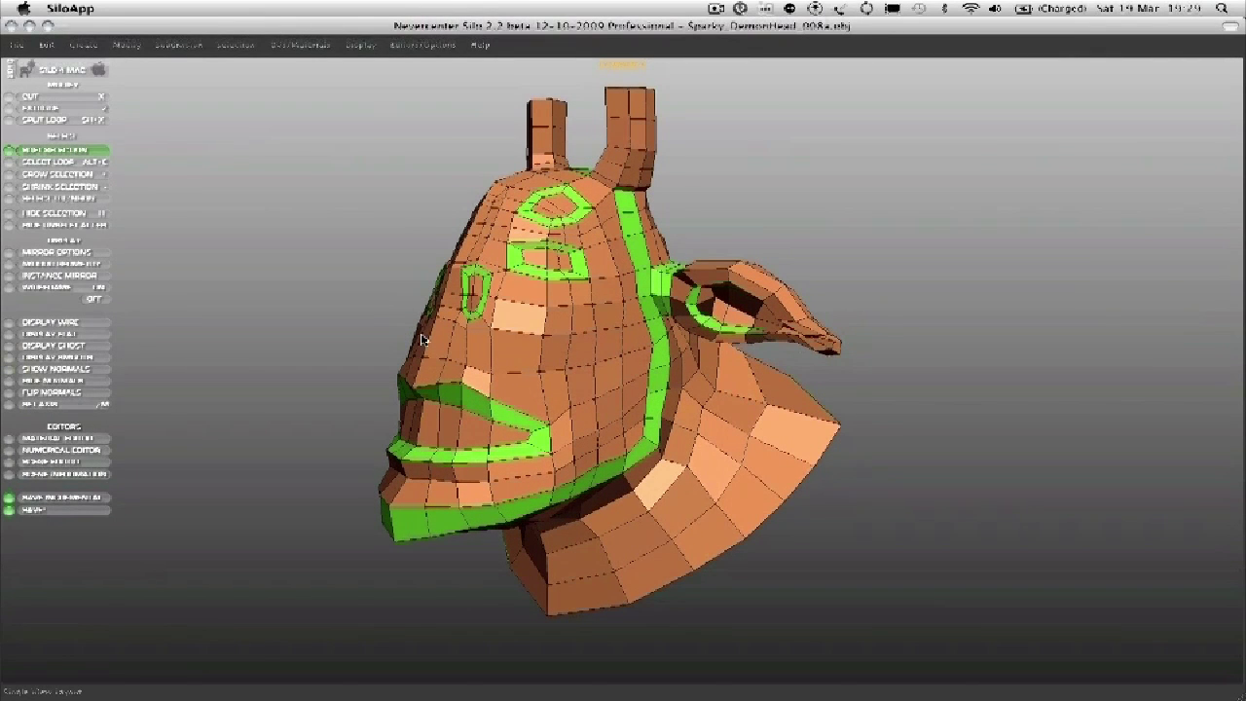
pyautogui.moveTo(421, 339); pyautogui.dragTo(407, 313, button='middle')
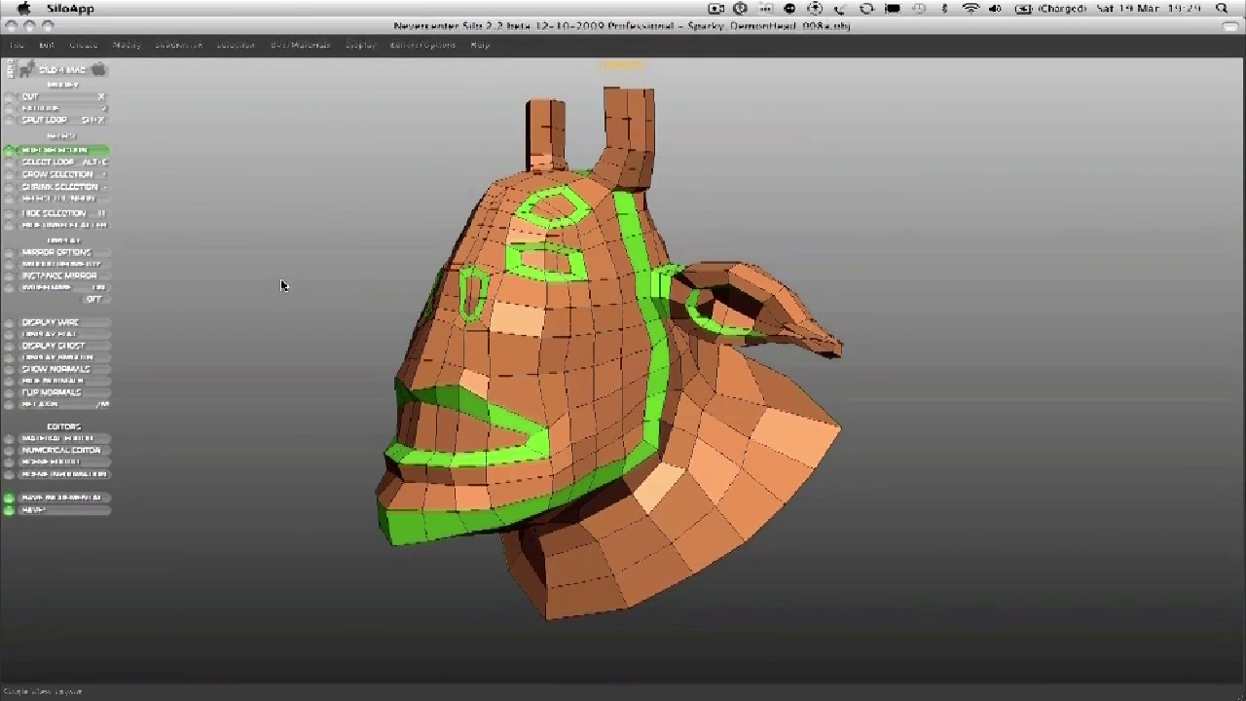
pyautogui.moveTo(304, 269); pyautogui.dragTo(332, 246, button='middle')
pyautogui.scroll(1, 331, 247)
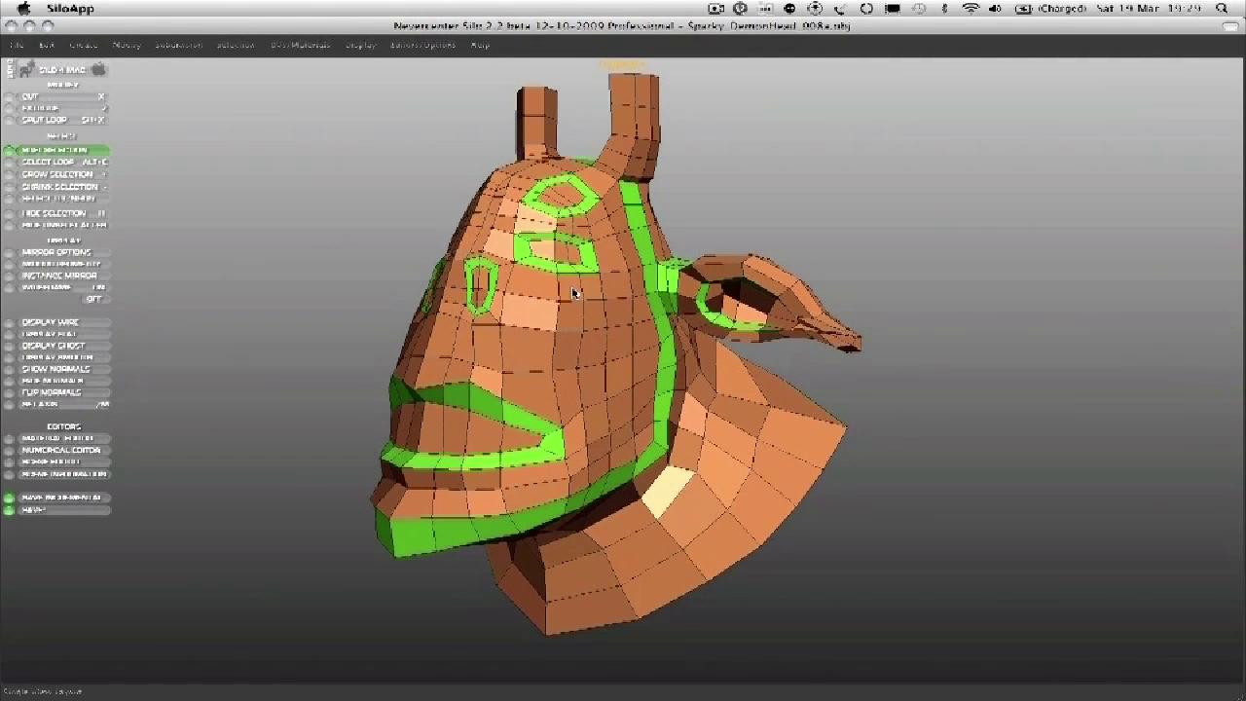
# Hide the head model and examine the front and side reference images in the left view.
pyautogui.click(522, 236)
pyautogui.press('Delete')
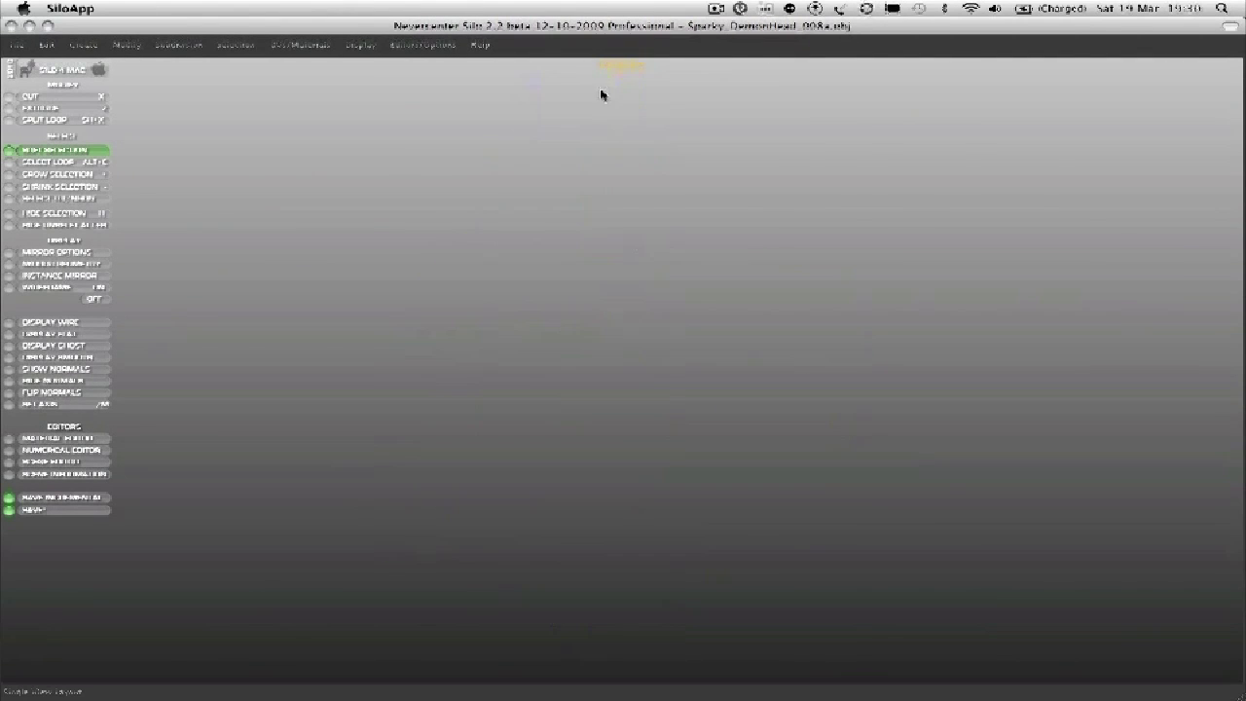
pyautogui.press('space')
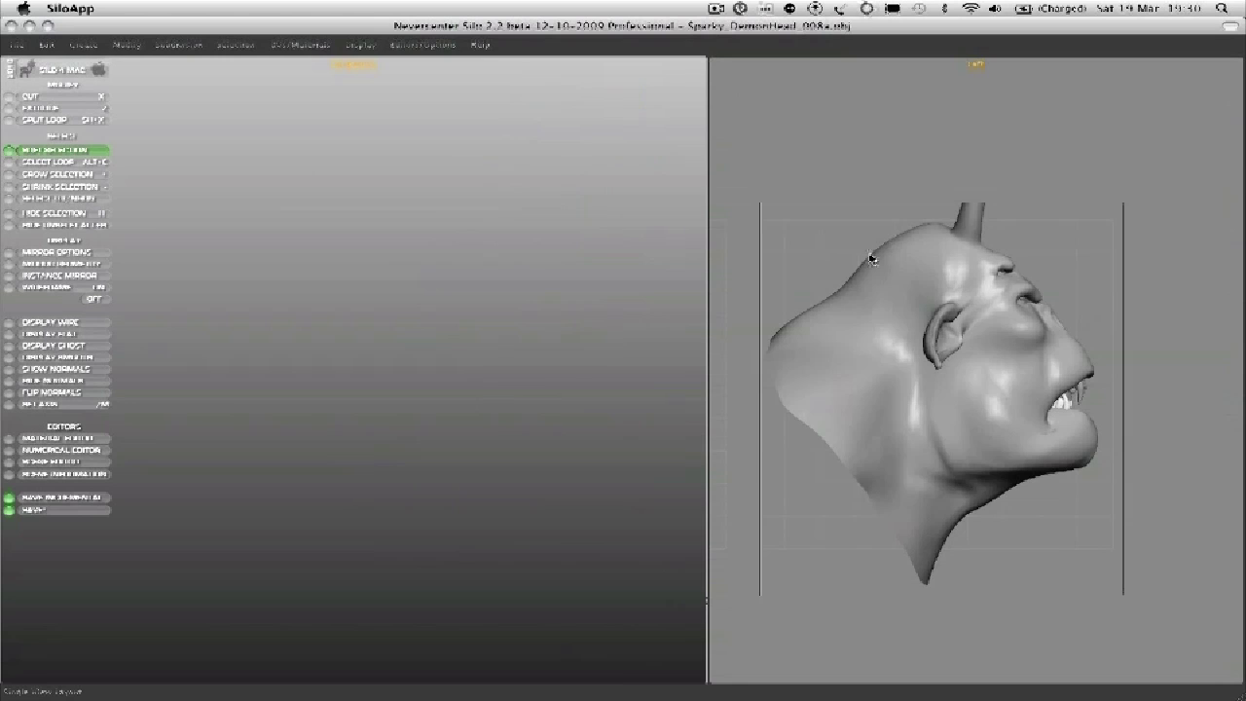
pyautogui.press('space')
pyautogui.scroll(3, 473, 244)
pyautogui.keyDown('alt'); pyautogui.moveTo(477, 248); pyautogui.dragTo(629, 273, button='middle'); pyautogui.keyUp('alt')
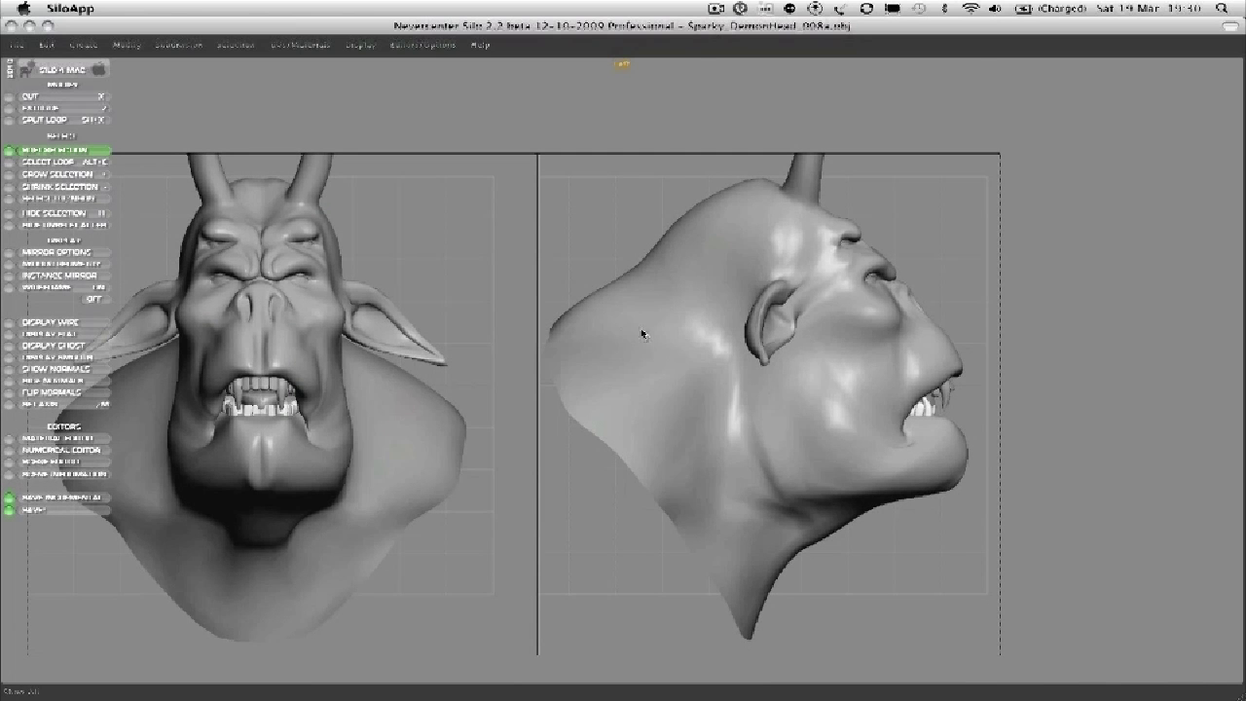
pyautogui.press('space')
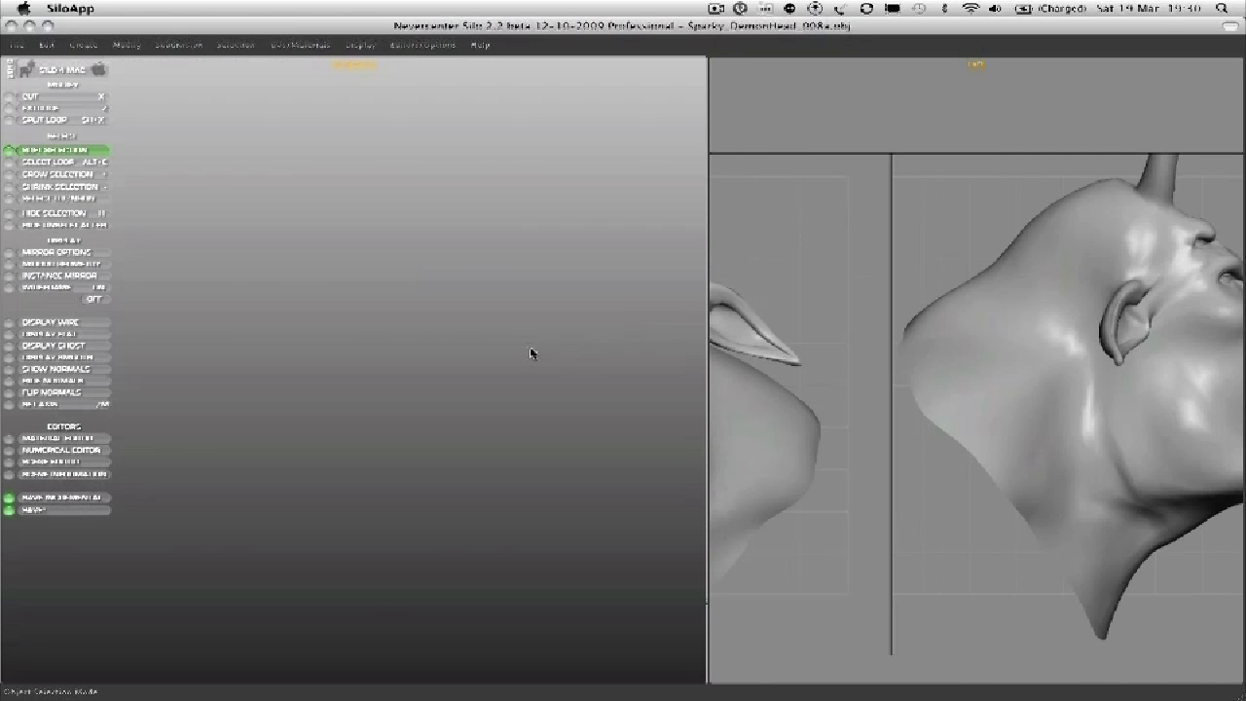
# Unhide the head and set it to ghost display over the reference image in the enlarged left view.
pyautogui.hotkey('shift', 'h')
pyautogui.press('space')
pyautogui.press('space')
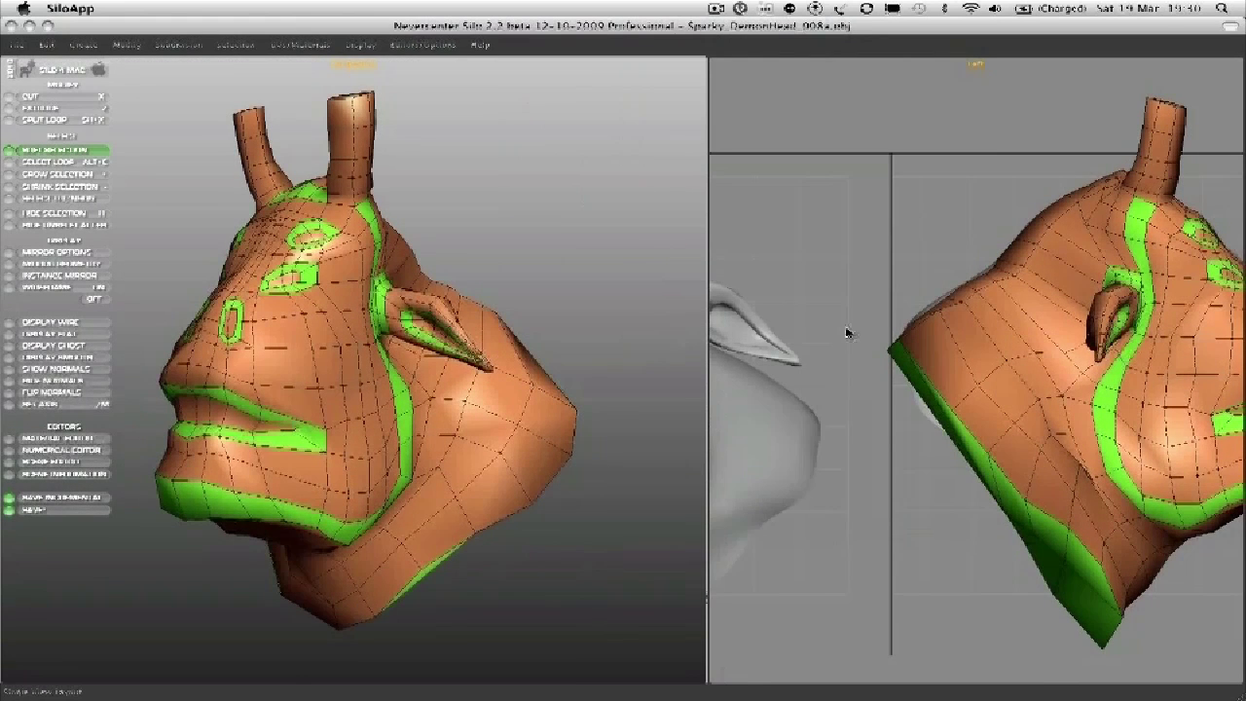
pyautogui.press('space')
pyautogui.press('space')
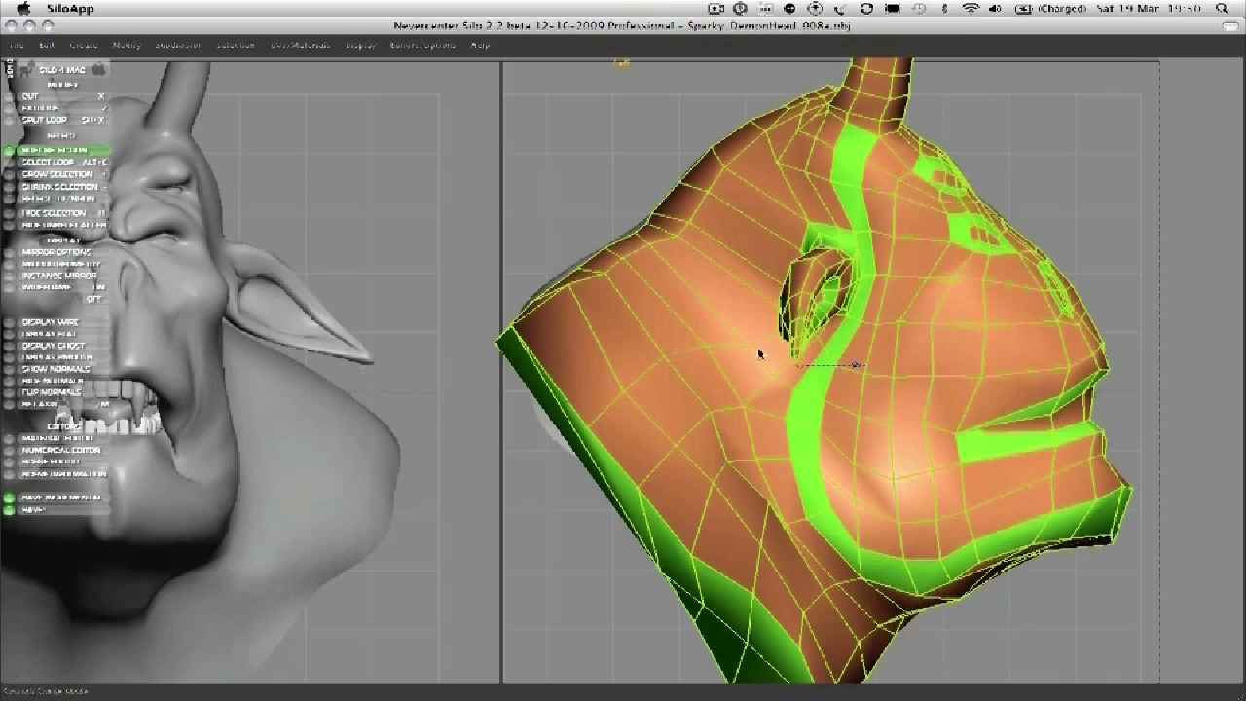
pyautogui.click(83, 345)
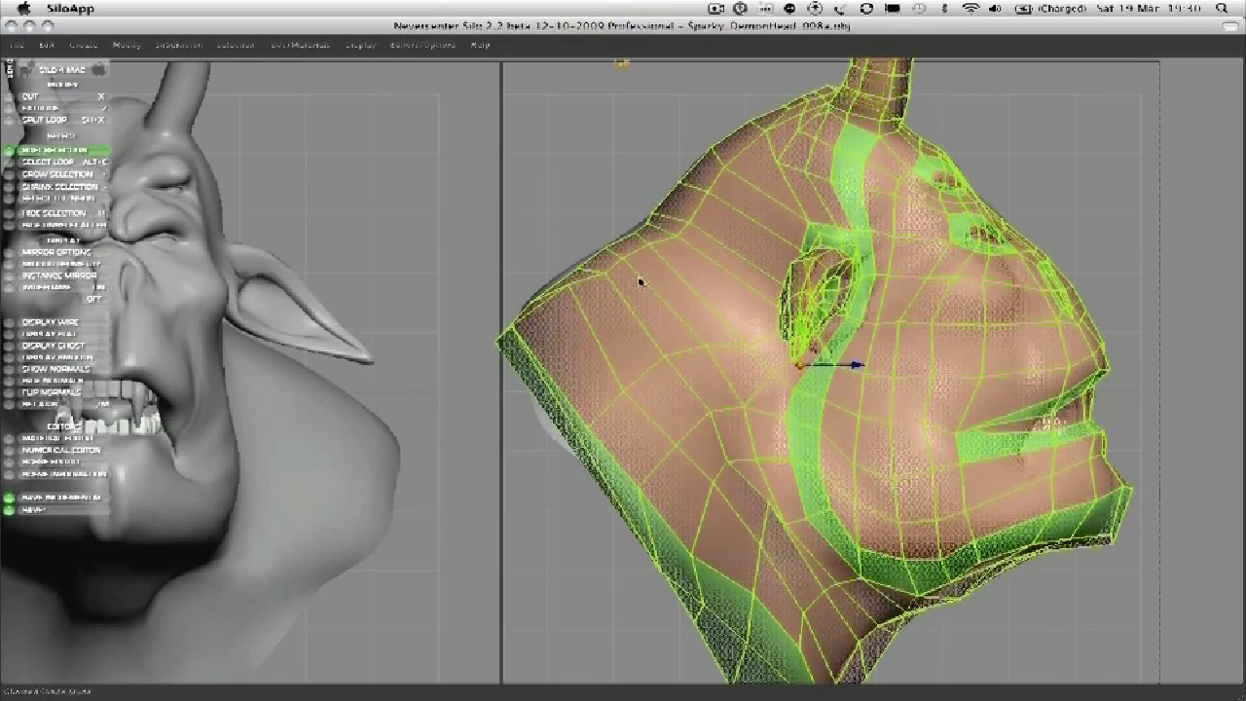
pyautogui.click(608, 184)
# Adjust vertices along the brow, nose and throat in the left view to fit the side reference profile.
pyautogui.scroll(-4, 698, 251)
pyautogui.keyDown('alt'); pyautogui.moveTo(696, 250); pyautogui.dragTo(501, 244, button='middle'); pyautogui.keyUp('alt')
pyautogui.scroll(4, 693, 236)
pyautogui.scroll(1, 693, 234)
pyautogui.scroll(4, 500, 245)
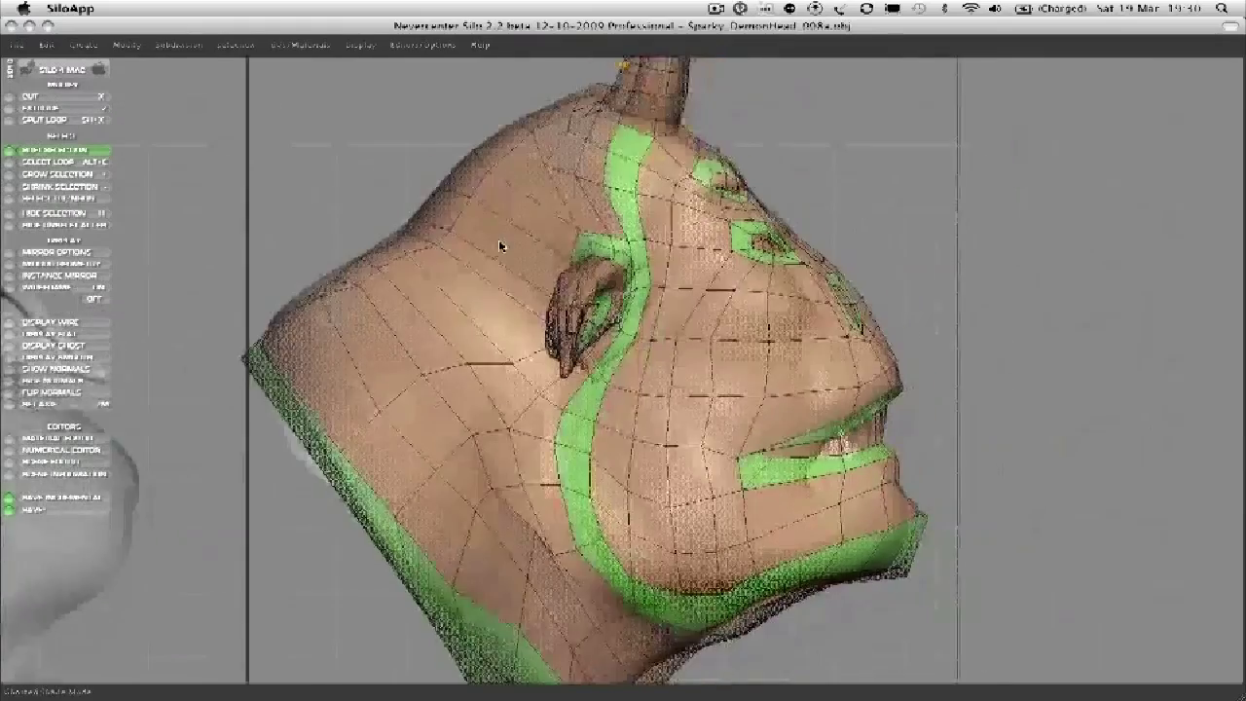
pyautogui.scroll(-3, 566, 226)
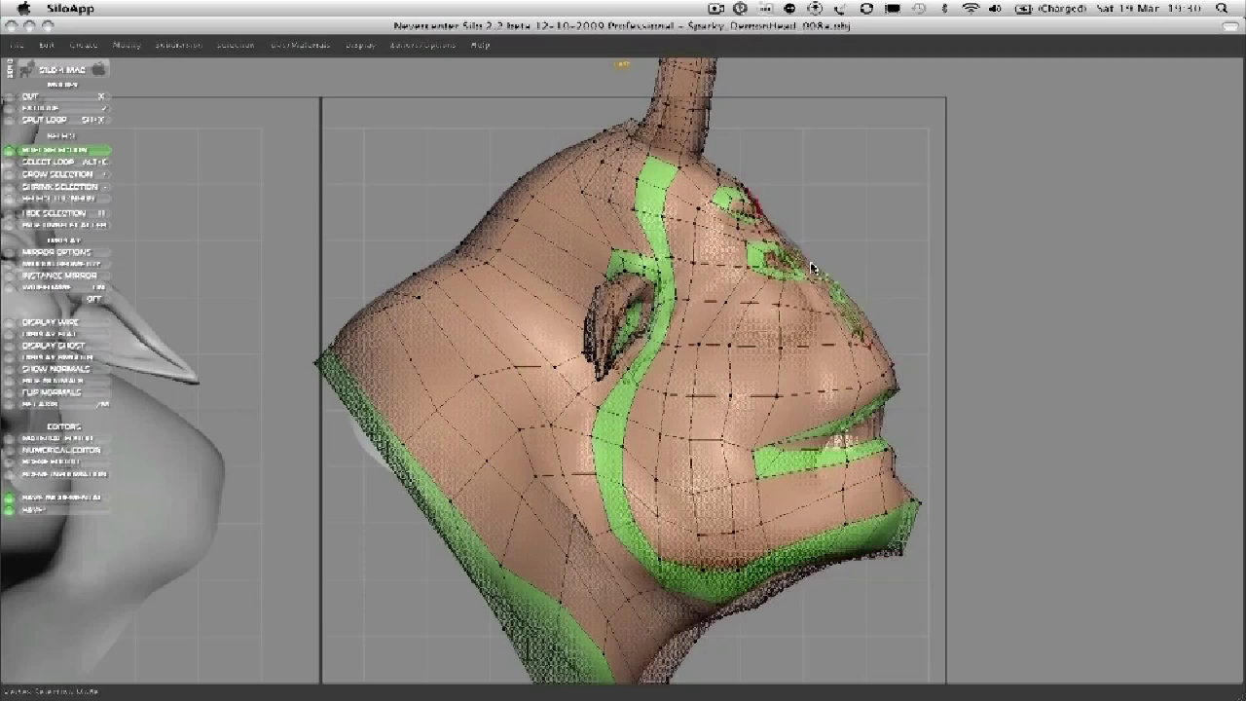
pyautogui.moveTo(781, 251); pyautogui.dragTo(826, 303, button='middle')
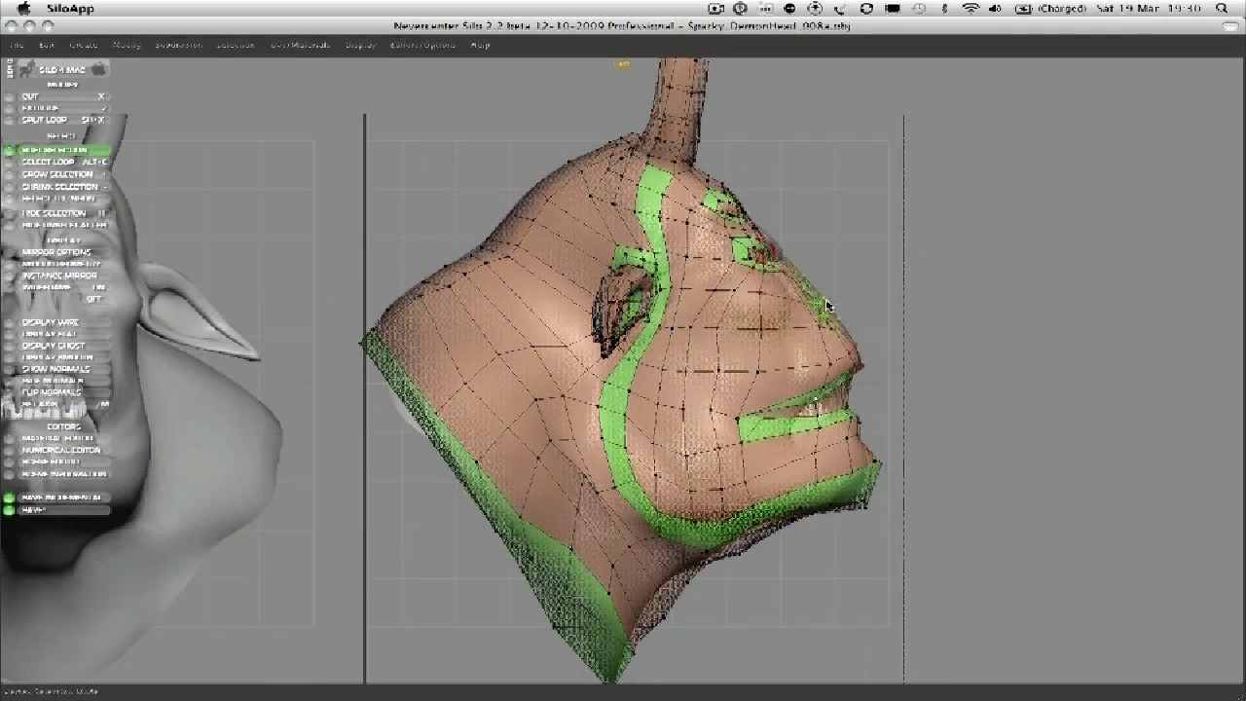
pyautogui.moveTo(796, 333); pyautogui.dragTo(716, 440, button='middle')
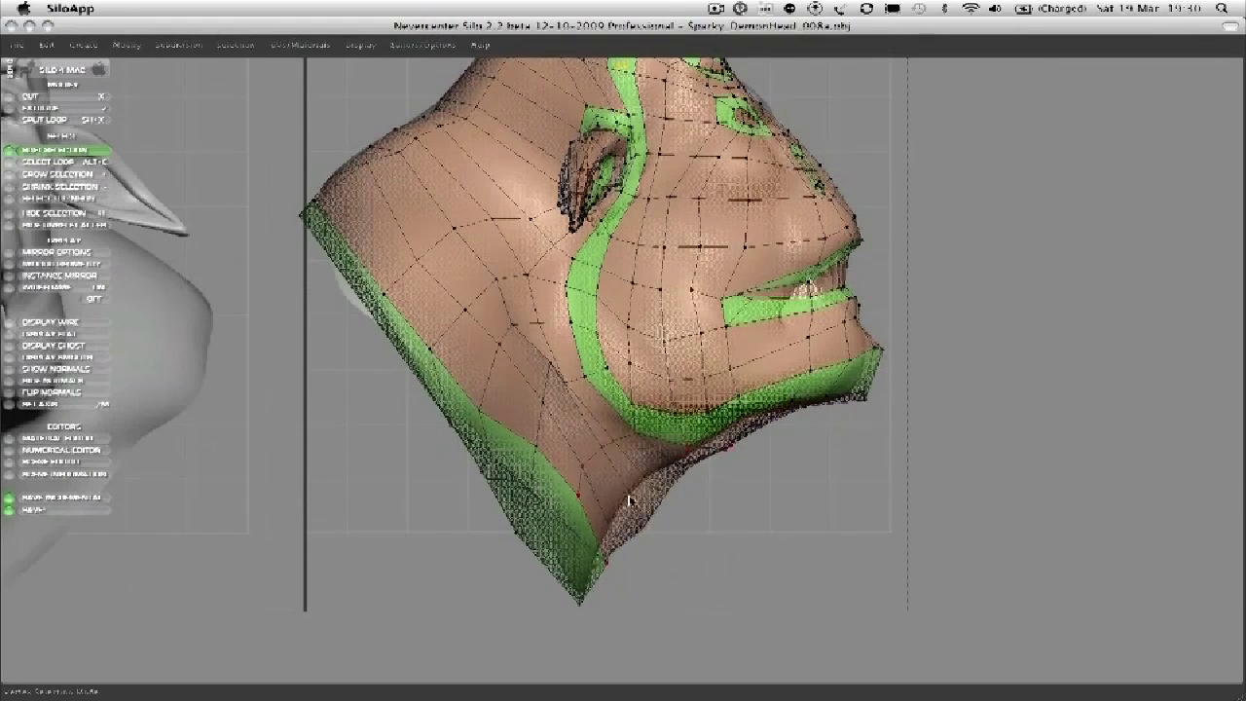
pyautogui.moveTo(634, 502); pyautogui.dragTo(624, 493)
pyautogui.scroll(-3, 623, 408)
pyautogui.moveTo(507, 320); pyautogui.dragTo(567, 363, button='middle')
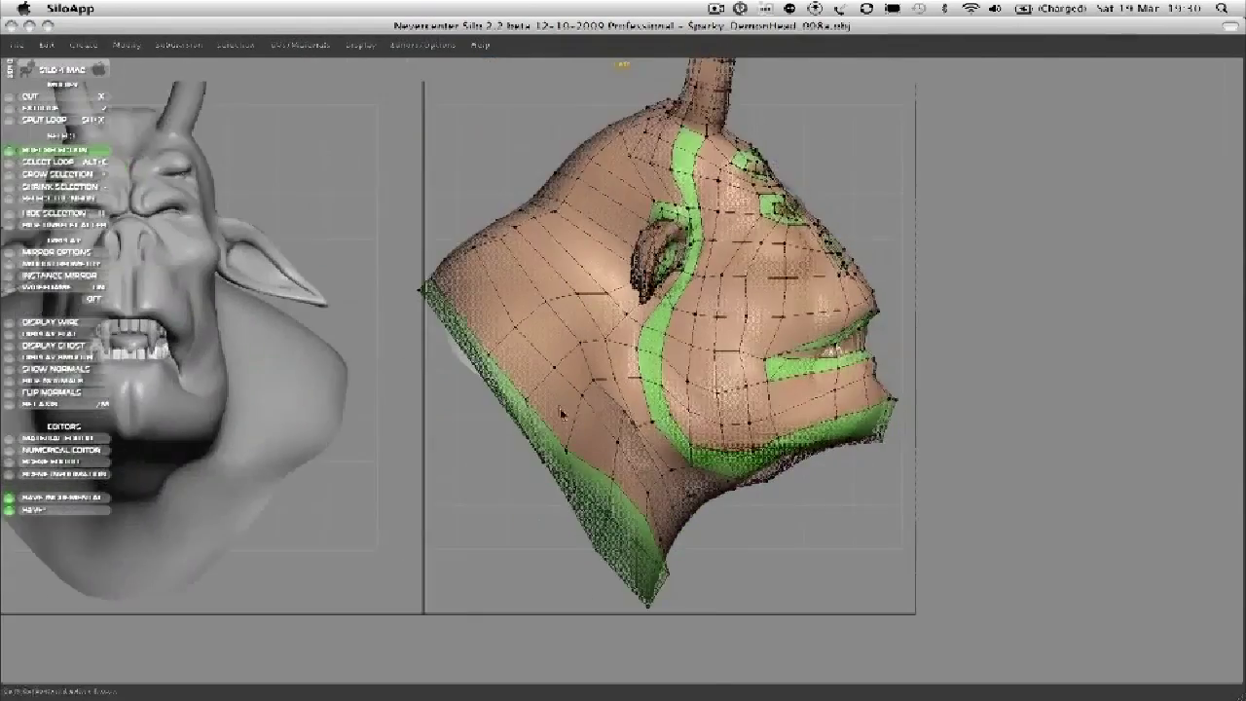
# Switch to an enlarged front view and pull the ear tip vertices onto the reference ears.
pyautogui.press('space')
pyautogui.press('space')
pyautogui.press('space')
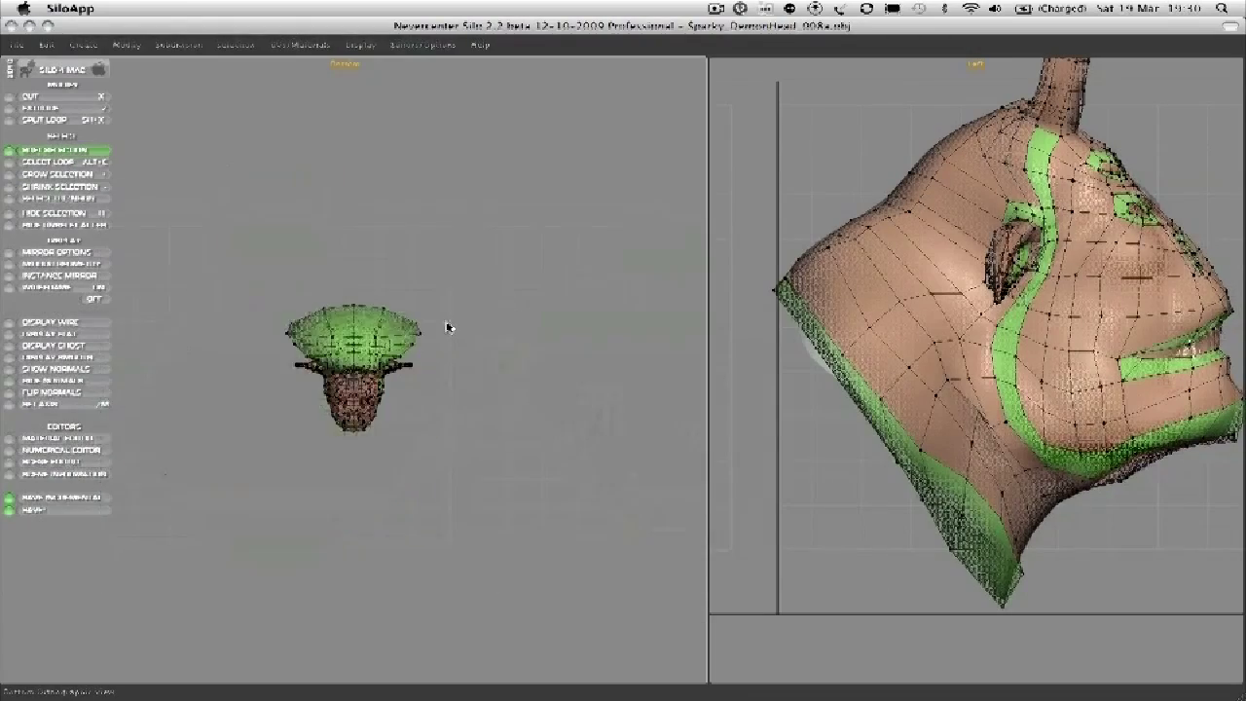
pyautogui.press('4')
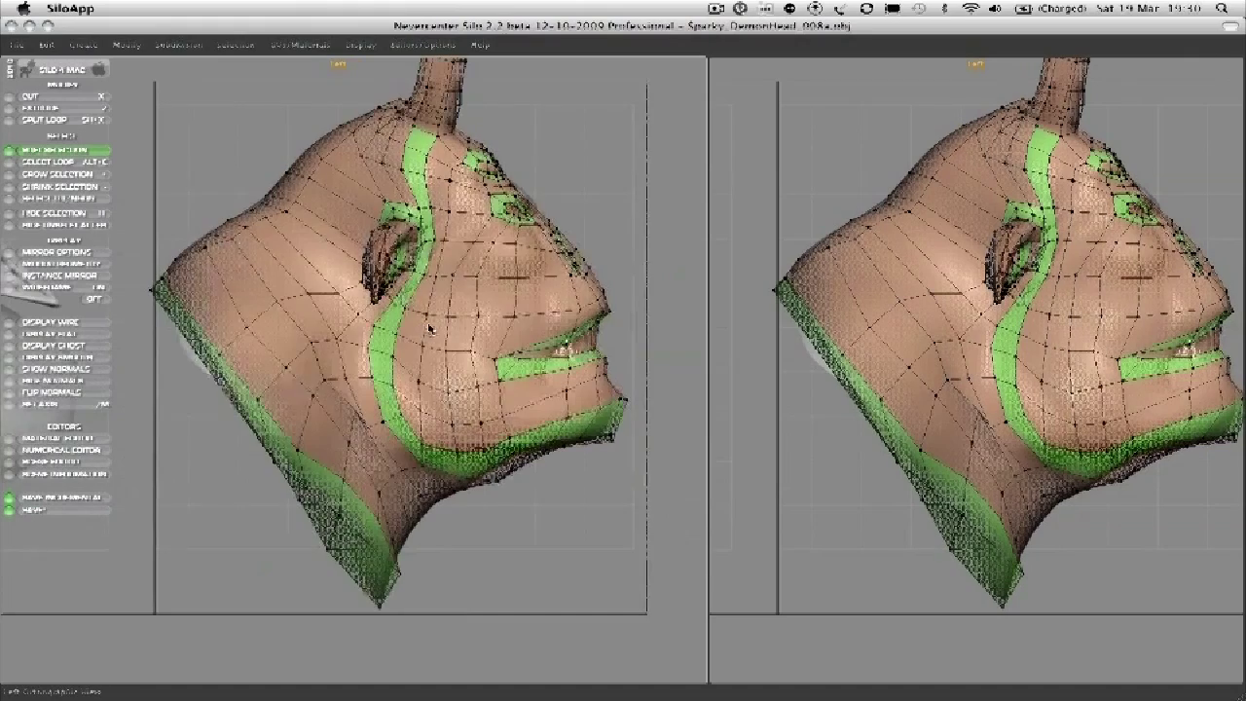
pyautogui.press('5')
pyautogui.press('space')
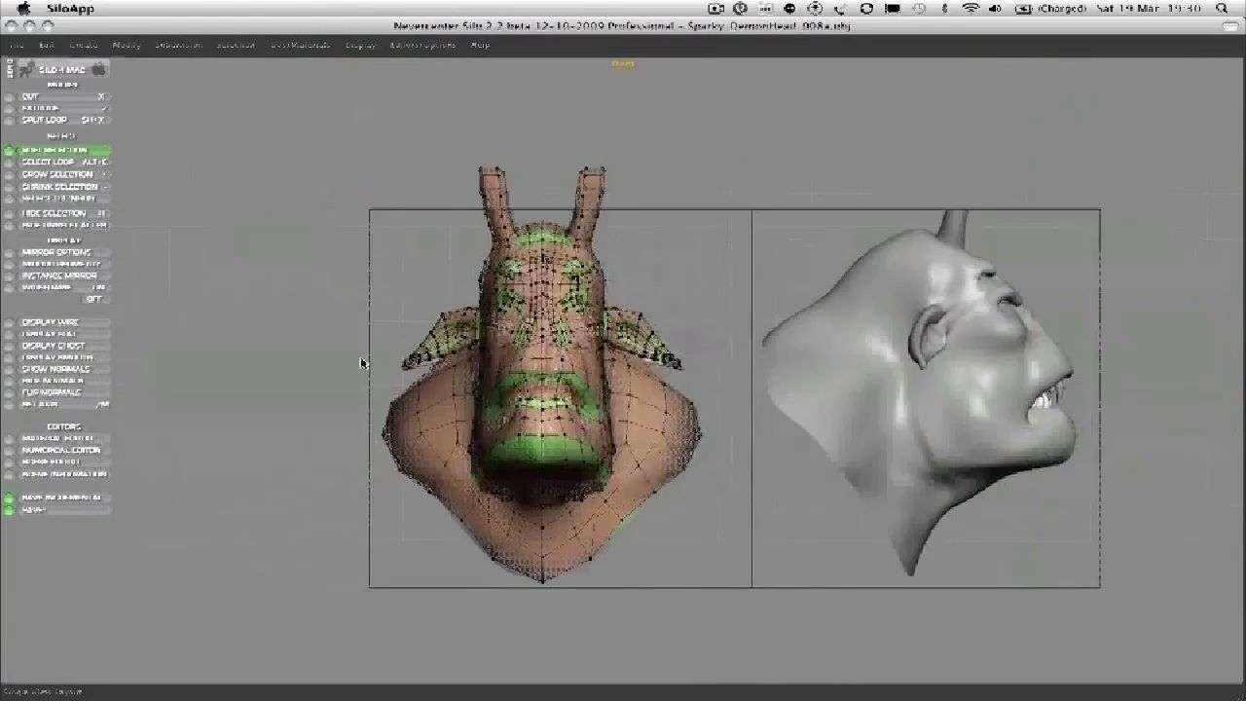
pyautogui.scroll(5, 361, 362)
pyautogui.moveTo(461, 299); pyautogui.dragTo(580, 317, button='middle')
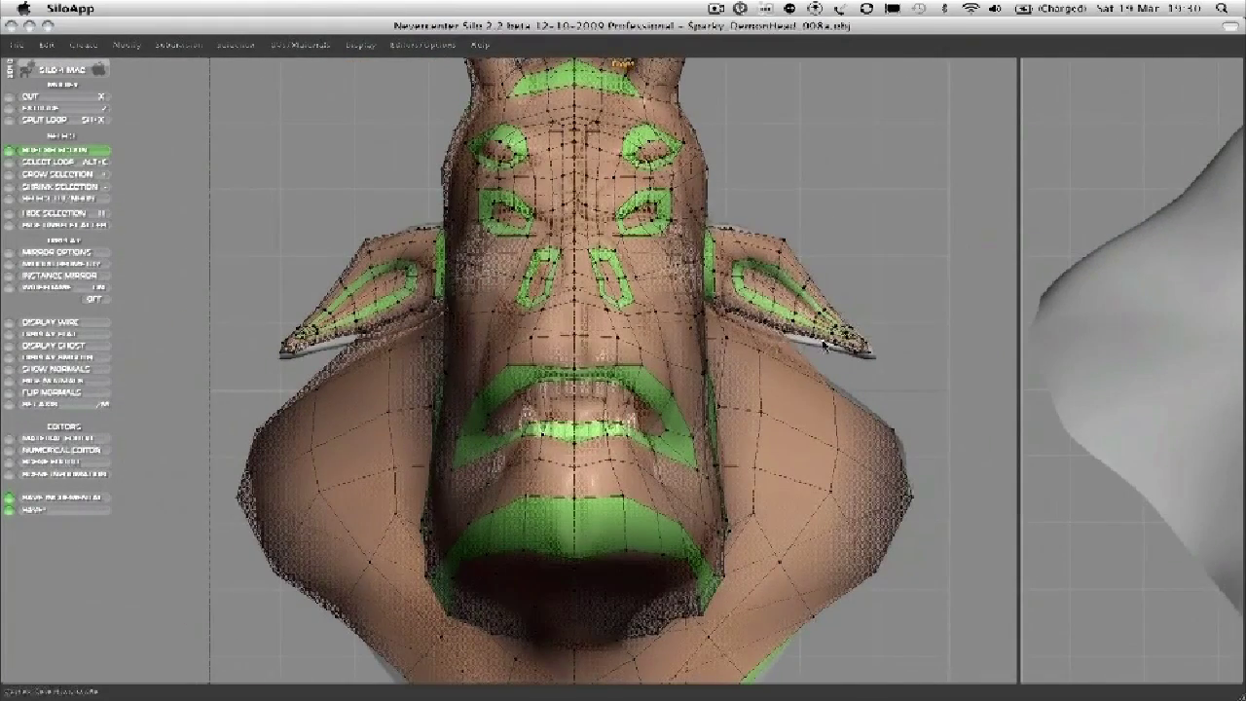
pyautogui.moveTo(806, 338); pyautogui.dragTo(859, 352)
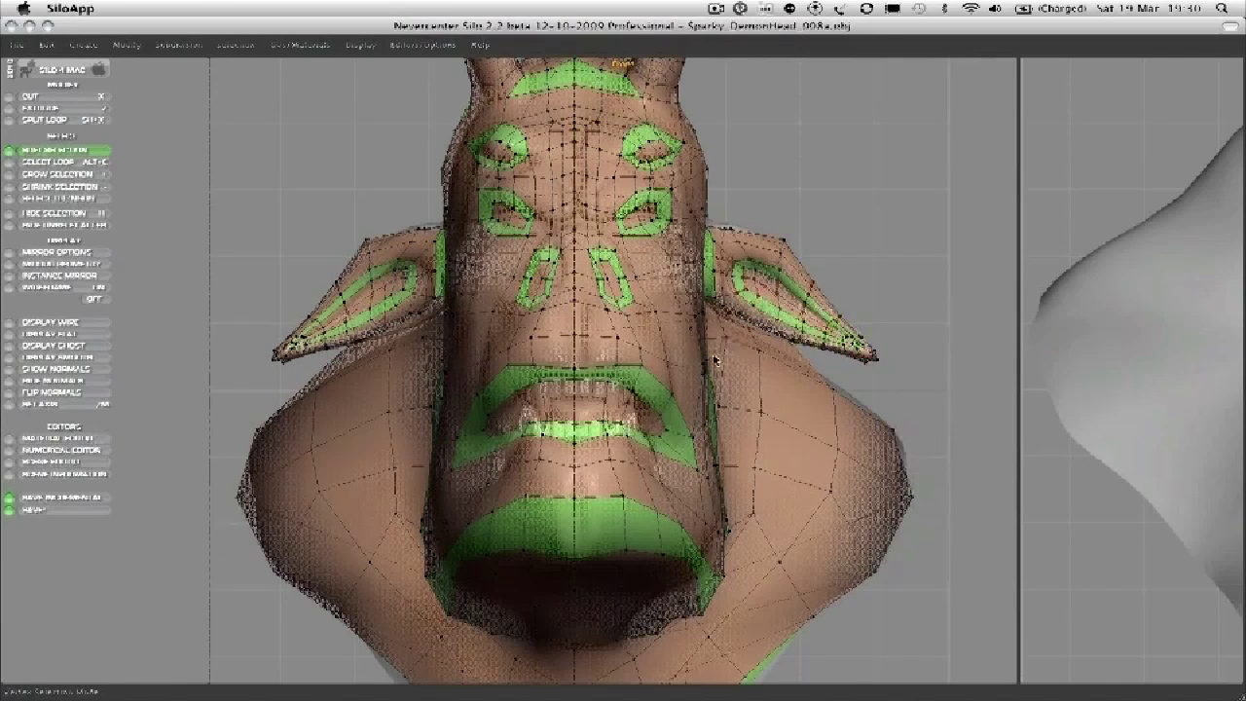
# Adjust the inner ear loops, shoulder vertices and lower neck outline to fit the front reference.
pyautogui.scroll(-2, 702, 367)
pyautogui.moveTo(407, 407); pyautogui.dragTo(407, 411)
pyautogui.moveTo(407, 353); pyautogui.dragTo(409, 360)
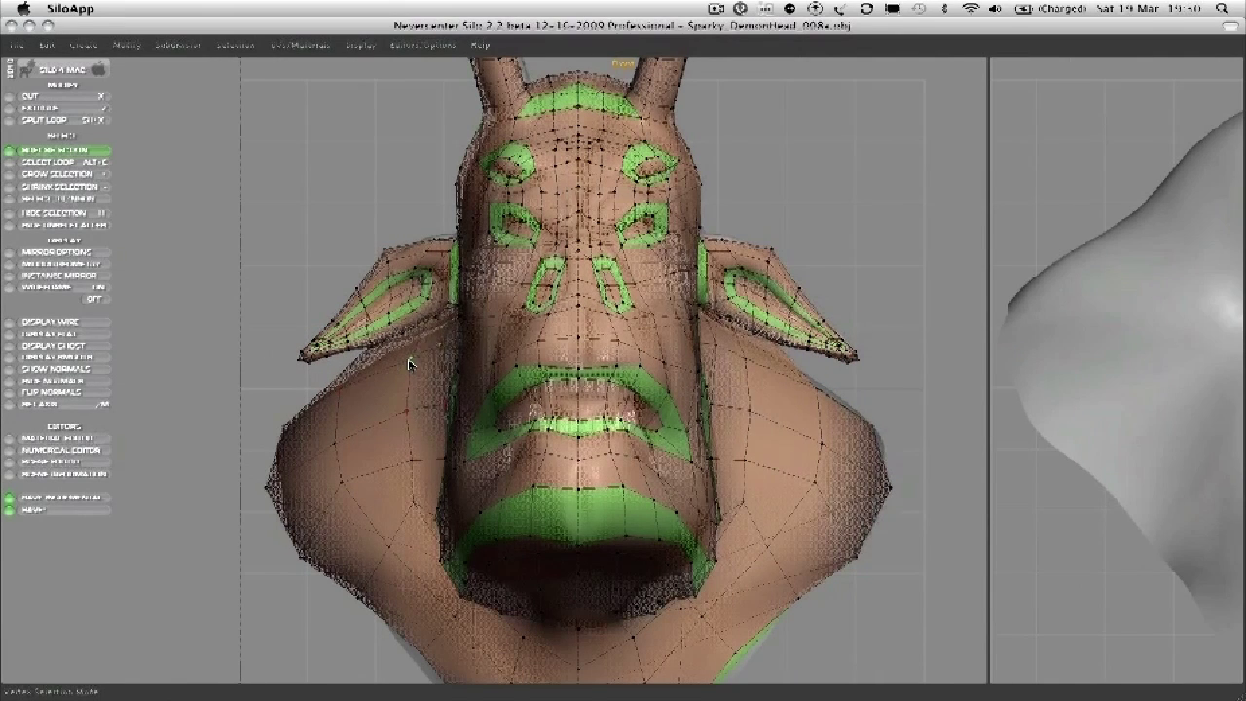
pyautogui.moveTo(431, 277); pyautogui.dragTo(367, 364)
pyautogui.moveTo(288, 432); pyautogui.dragTo(277, 549)
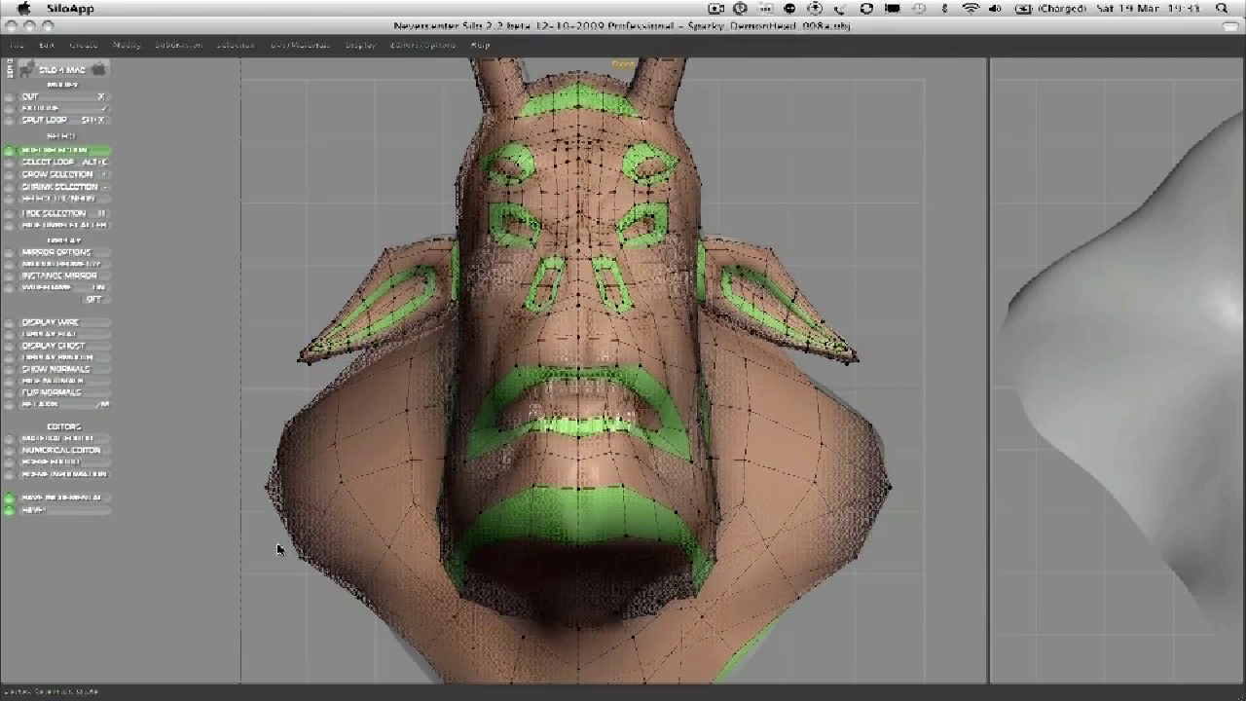
pyautogui.moveTo(261, 494); pyautogui.dragTo(273, 488)
pyautogui.scroll(-2, 445, 469)
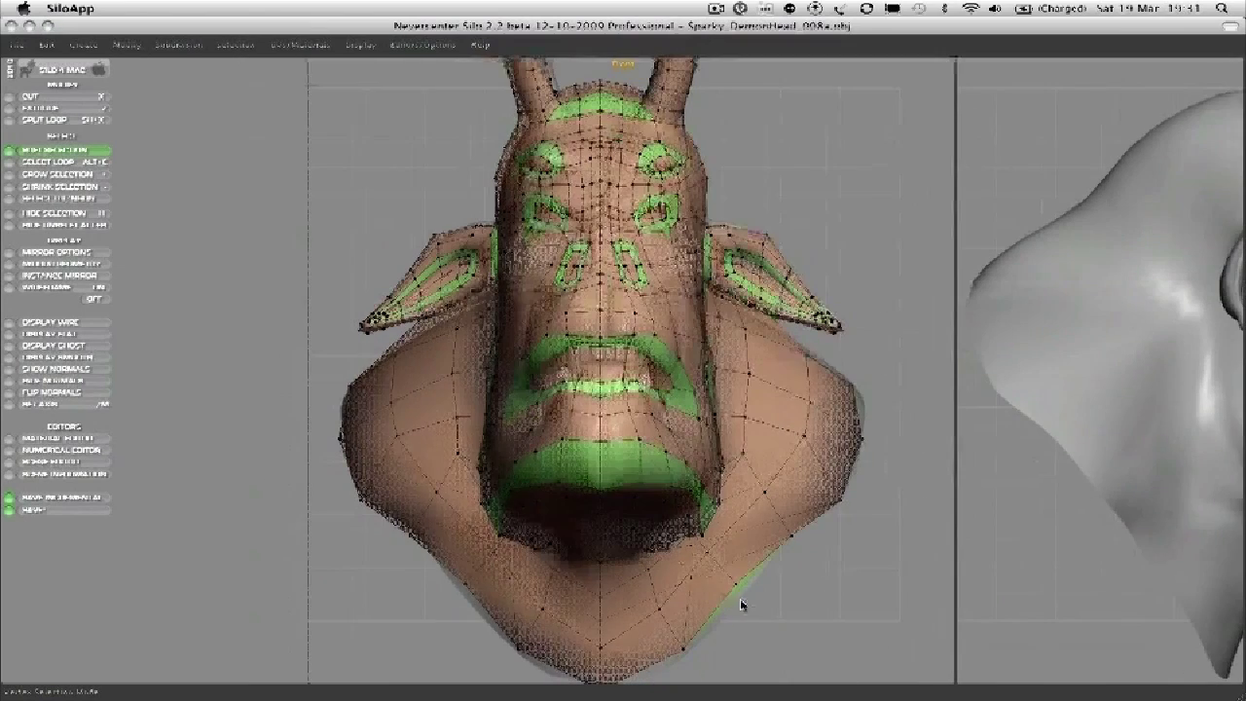
pyautogui.moveTo(745, 590); pyautogui.dragTo(753, 594)
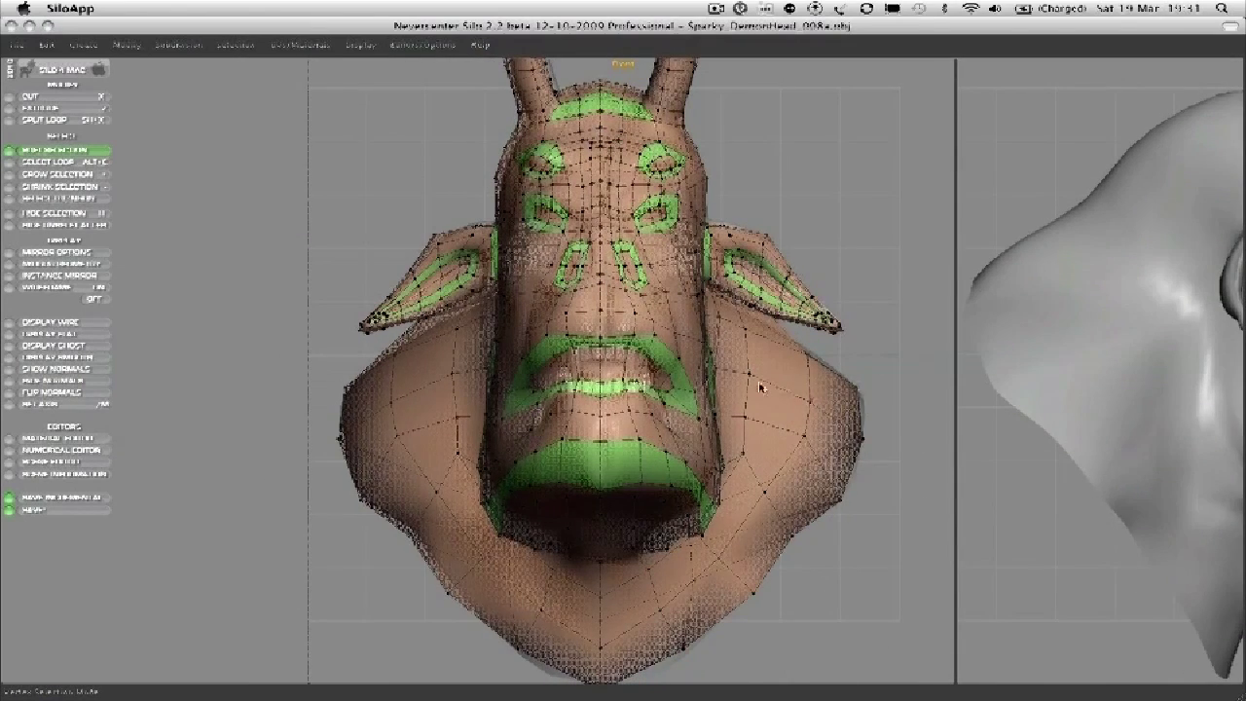
# Adjust the vertices of the crown, temples and horns to fit the front reference outline.
pyautogui.keyDown('alt'); pyautogui.moveTo(718, 218); pyautogui.dragTo(741, 278, button='middle'); pyautogui.keyUp('alt')
pyautogui.keyDown('alt'); pyautogui.moveTo(741, 277); pyautogui.dragTo(657, 202); pyautogui.keyUp('alt')
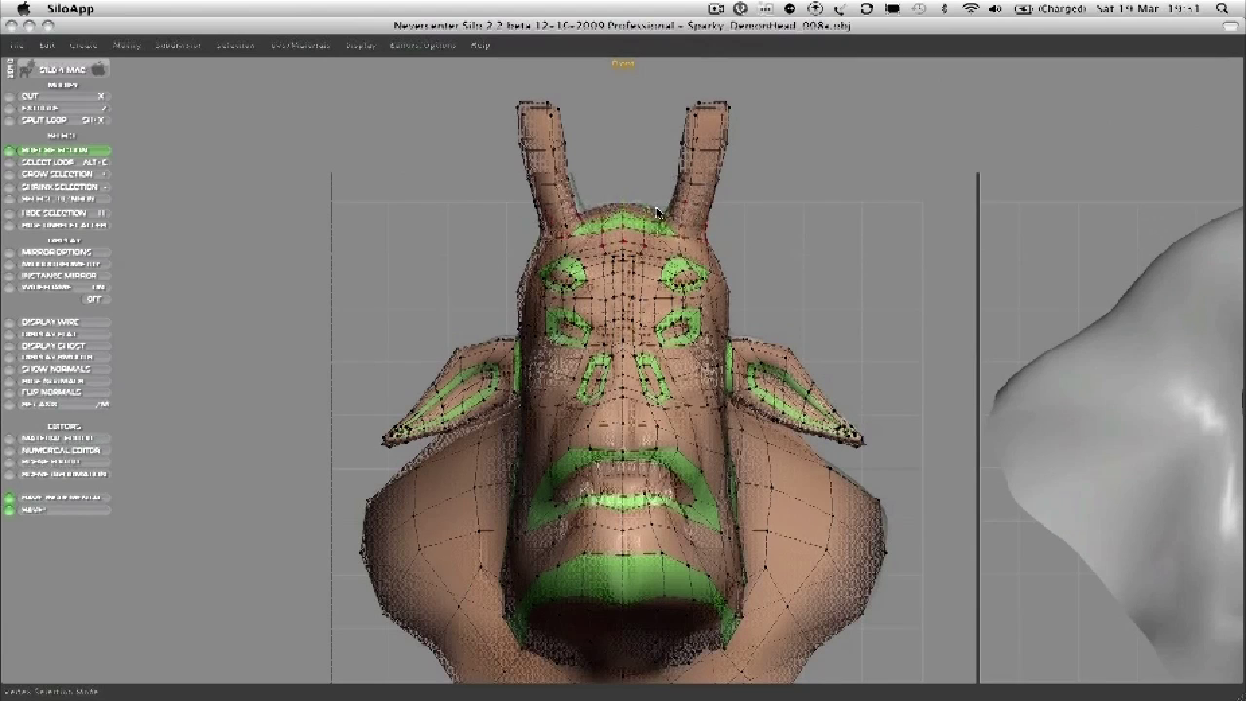
pyautogui.moveTo(720, 279); pyautogui.dragTo(708, 279)
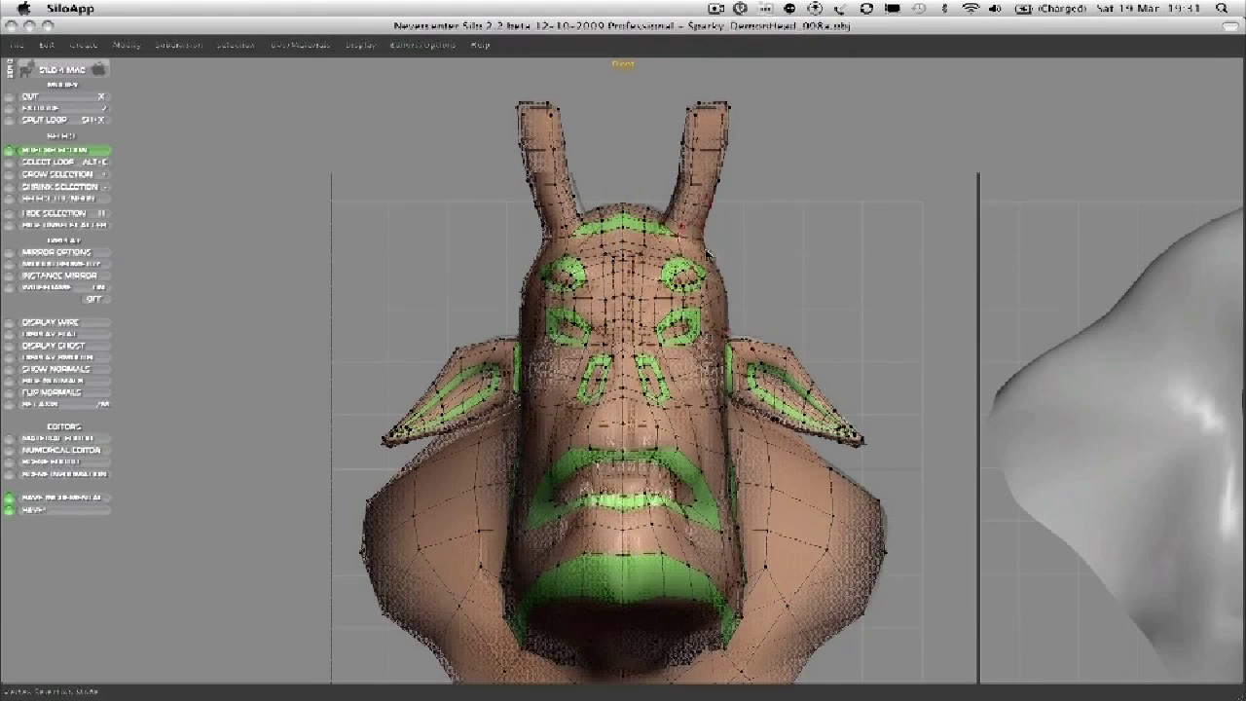
pyautogui.keyDown('alt'); pyautogui.moveTo(707, 254); pyautogui.dragTo(713, 275, button='middle'); pyautogui.keyUp('alt')
pyautogui.moveTo(690, 169)
pyautogui.mouseDown()
pyautogui.moveTo(708, 167)
pyautogui.moveTo(690, 167)
pyautogui.mouseUp()
pyautogui.moveTo(678, 243); pyautogui.dragTo(669, 239)
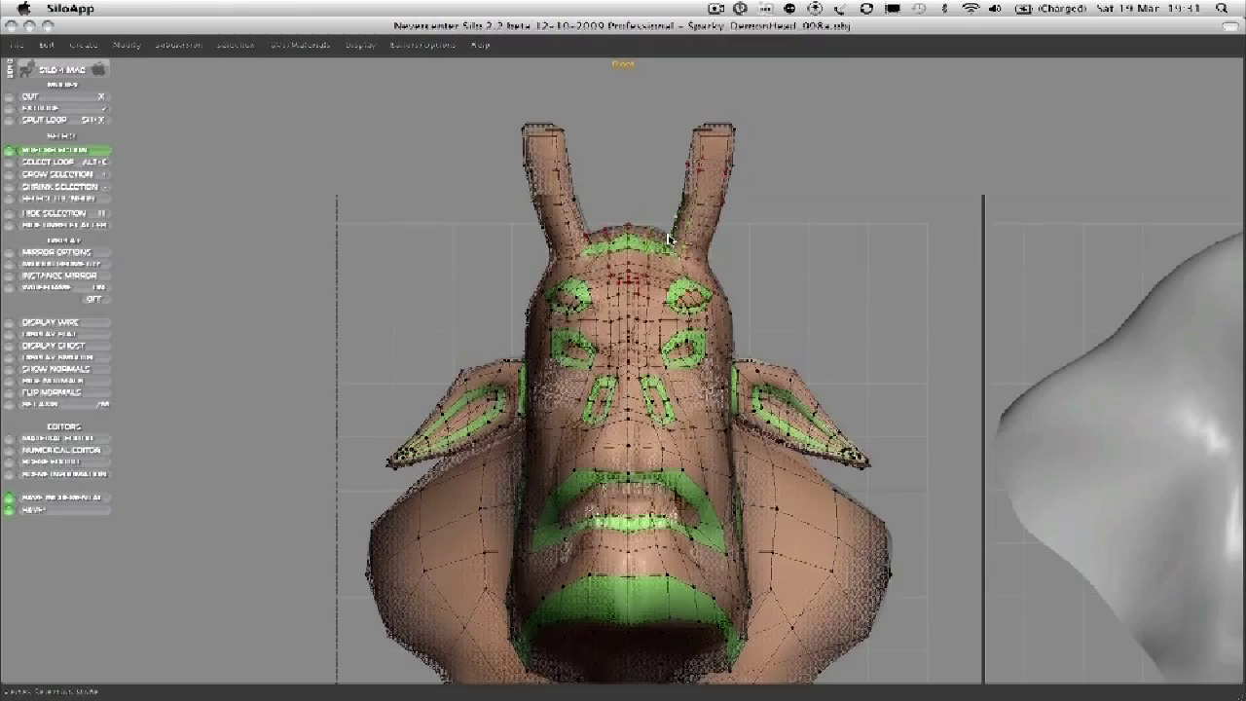
pyautogui.scroll(-1, 651, 339)
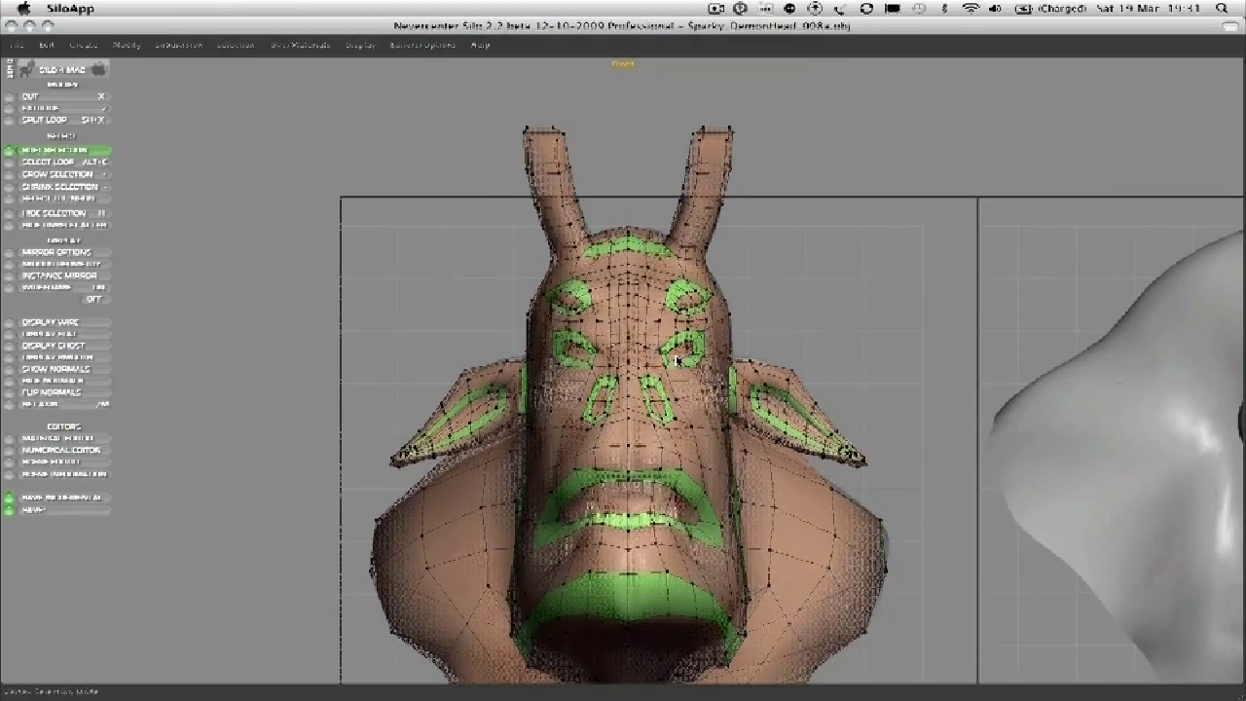
# Reshape the lower and upper eye loops on the front view by moving their vertices to match the reference eyes.
pyautogui.scroll(12, 675, 360)
pyautogui.keyDown('alt'); pyautogui.moveTo(845, 325); pyautogui.dragTo(704, 370, button='middle'); pyautogui.keyUp('alt')
pyautogui.scroll(-1, 671, 366)
pyautogui.moveTo(636, 362)
pyautogui.mouseDown()
pyautogui.moveTo(620, 377)
pyautogui.moveTo(625, 358)
pyautogui.mouseUp()
pyautogui.press('[')
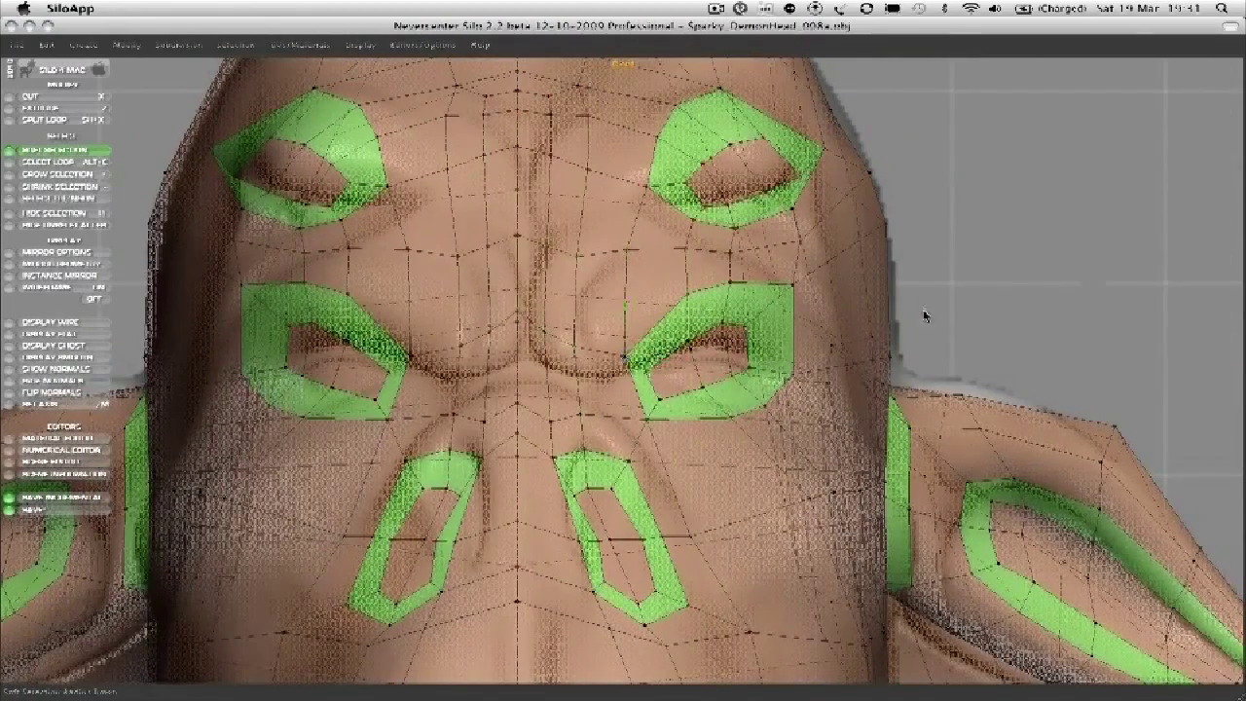
pyautogui.moveTo(749, 326); pyautogui.dragTo(754, 349)
pyautogui.moveTo(646, 418); pyautogui.dragTo(653, 402)
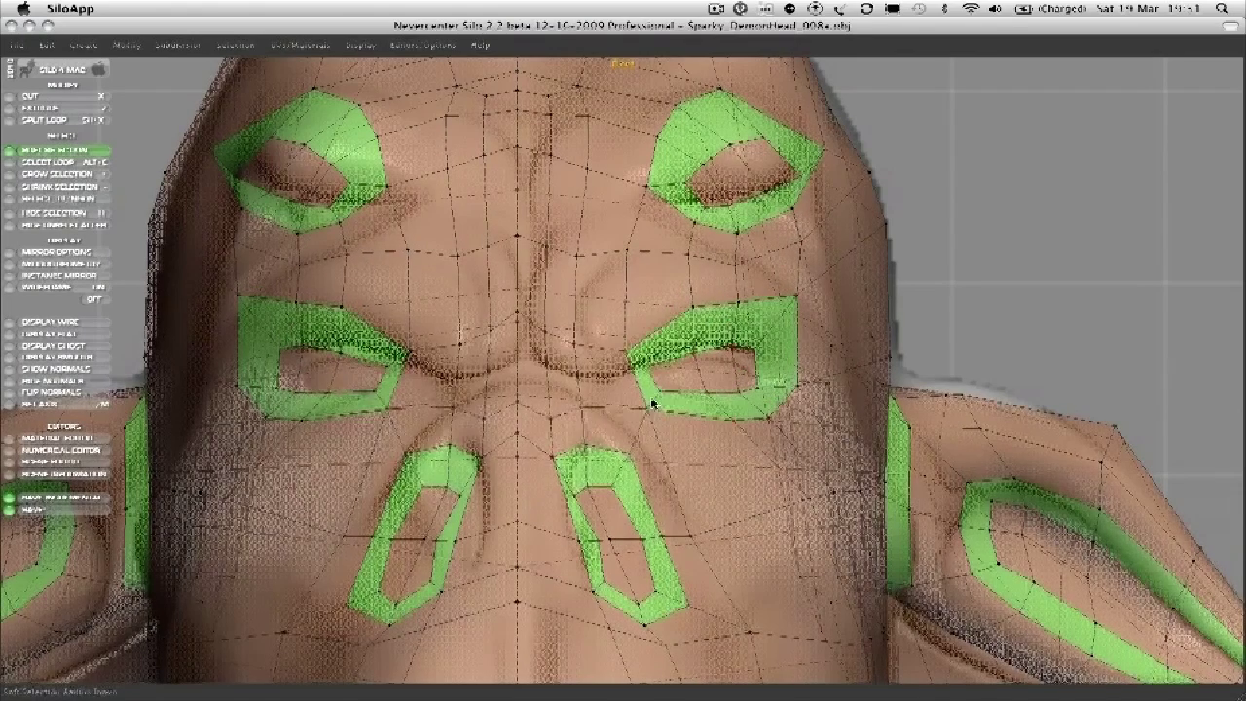
pyautogui.moveTo(771, 196); pyautogui.dragTo(783, 222)
pyautogui.moveTo(756, 142); pyautogui.dragTo(692, 136)
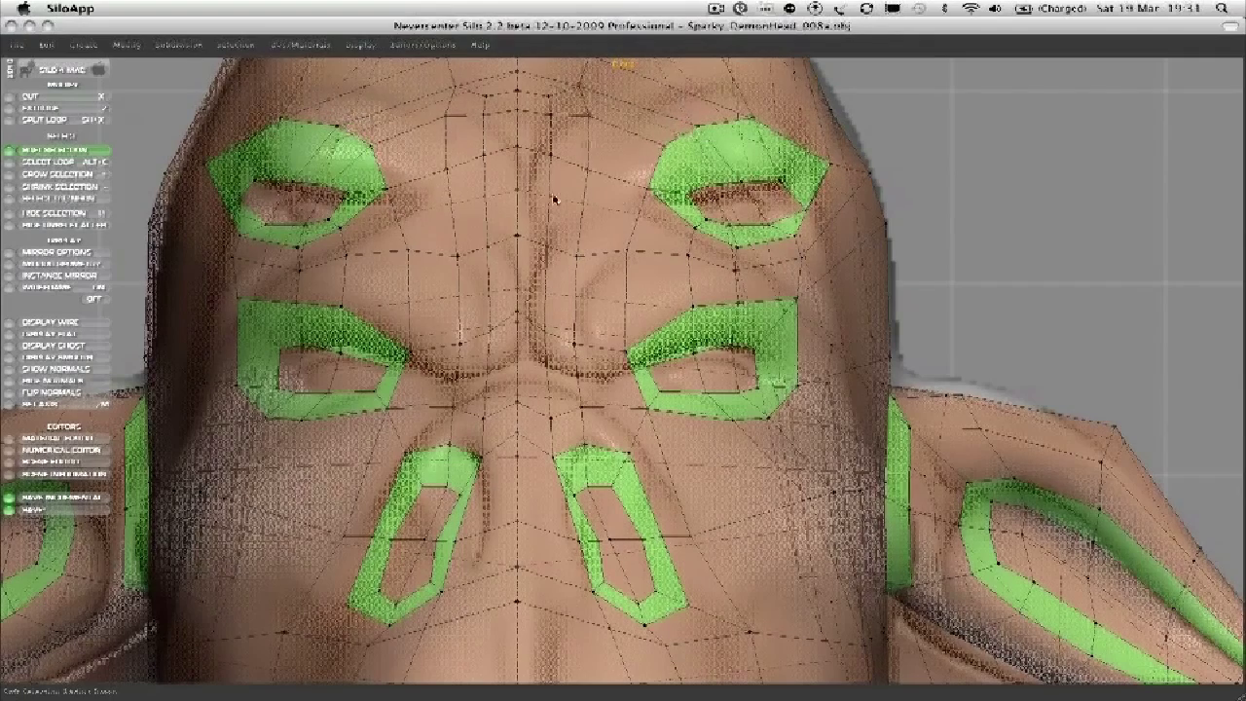
# Pull the vertices of the nostril loops up and outward to fit the front reference nose.
pyautogui.keyDown('alt'); pyautogui.moveTo(551, 245); pyautogui.dragTo(590, 51, button='middle'); pyautogui.keyUp('alt')
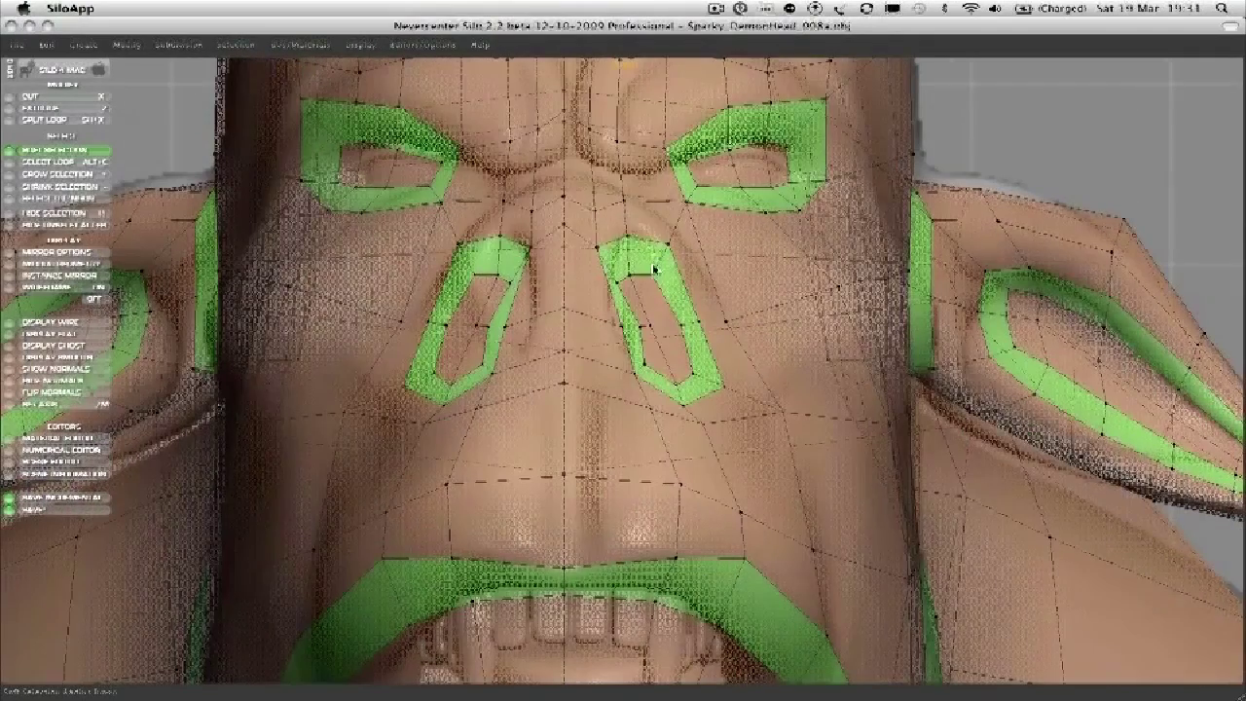
pyautogui.moveTo(634, 273); pyautogui.dragTo(626, 251)
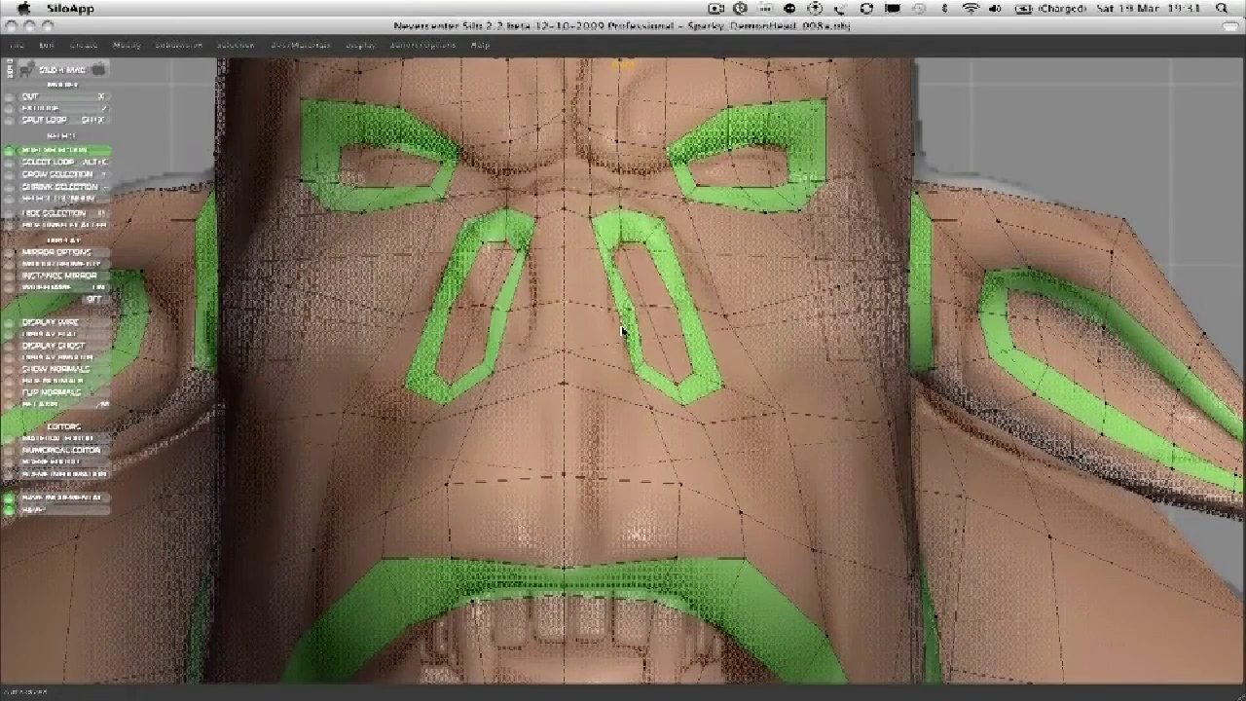
pyautogui.moveTo(623, 336); pyautogui.dragTo(717, 315)
# Adjust the upper lip vertices and pull the mouth corner vertices inward to follow the front reference mouth.
pyautogui.scroll(-4, 670, 367)
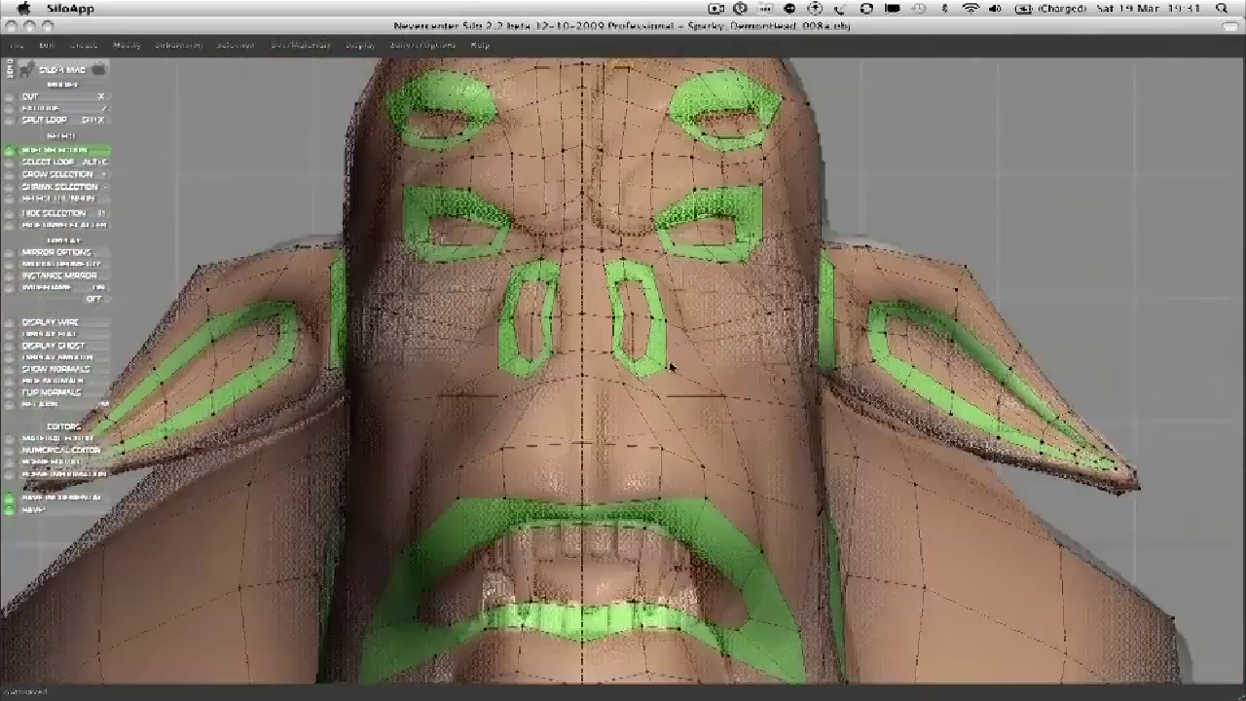
pyautogui.moveTo(670, 367); pyautogui.dragTo(664, 244, button='middle')
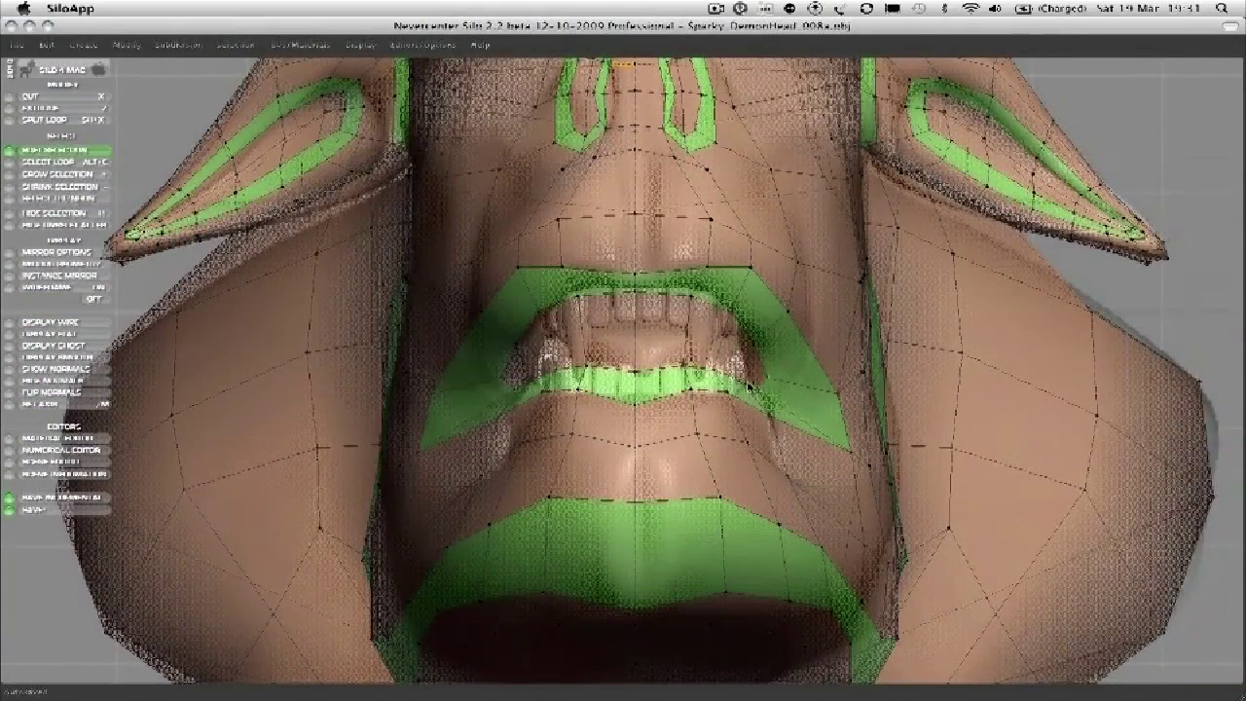
pyautogui.moveTo(734, 307); pyautogui.dragTo(736, 290)
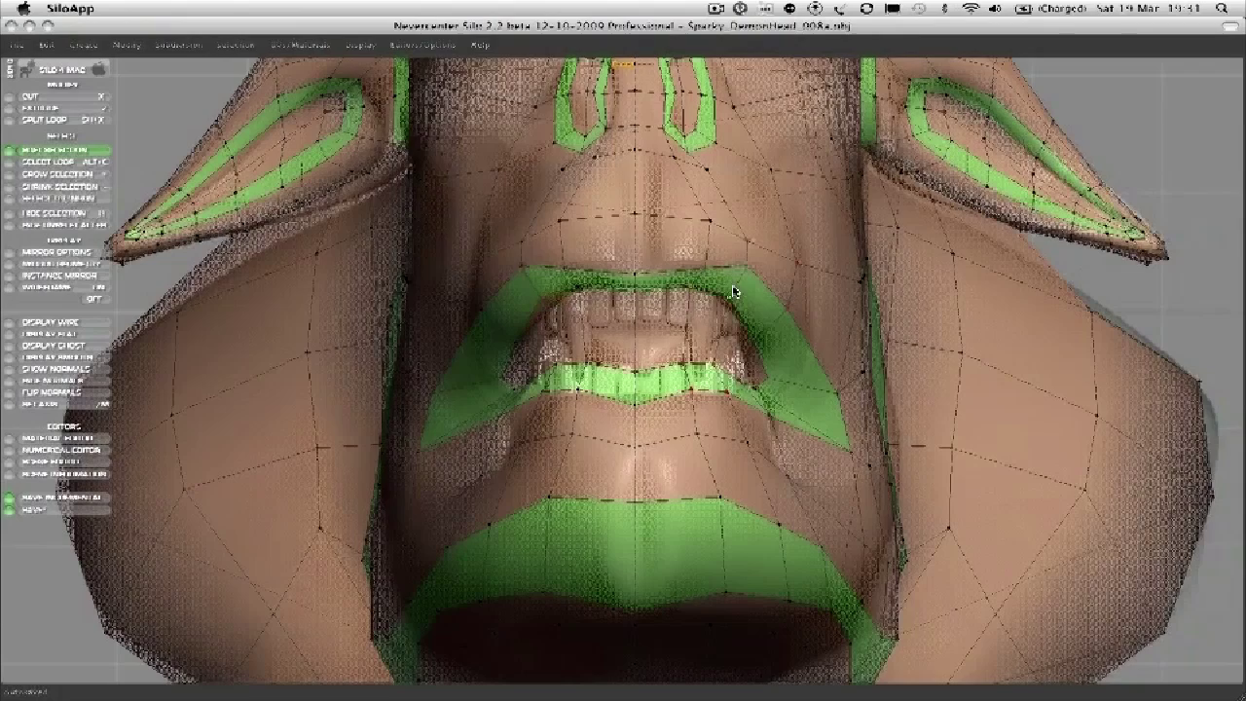
pyautogui.moveTo(830, 400); pyautogui.dragTo(811, 379)
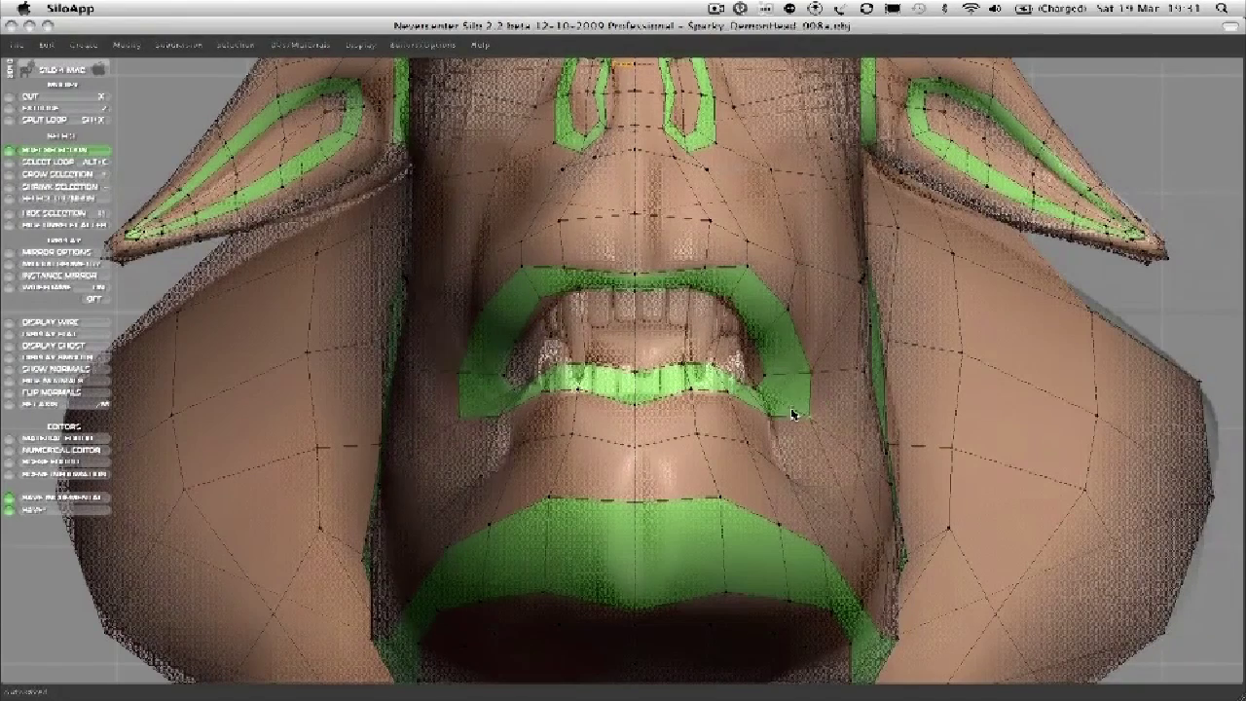
pyautogui.scroll(-3, 707, 455)
pyautogui.keyDown('alt'); pyautogui.moveTo(708, 454); pyautogui.dragTo(740, 335, button='middle'); pyautogui.keyUp('alt')
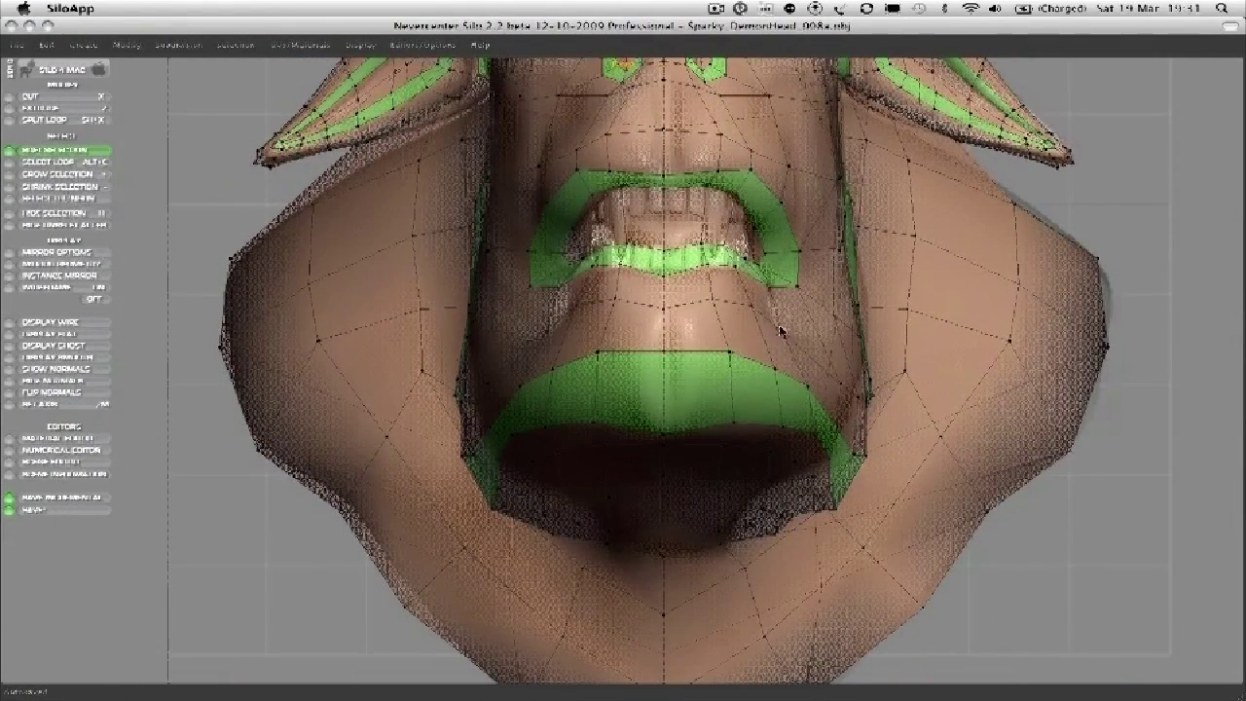
# Switch to the perspective view, display the whole head in flat shading, and return to vertex selection.
pyautogui.press('space')
pyautogui.press('space')
pyautogui.press('0')
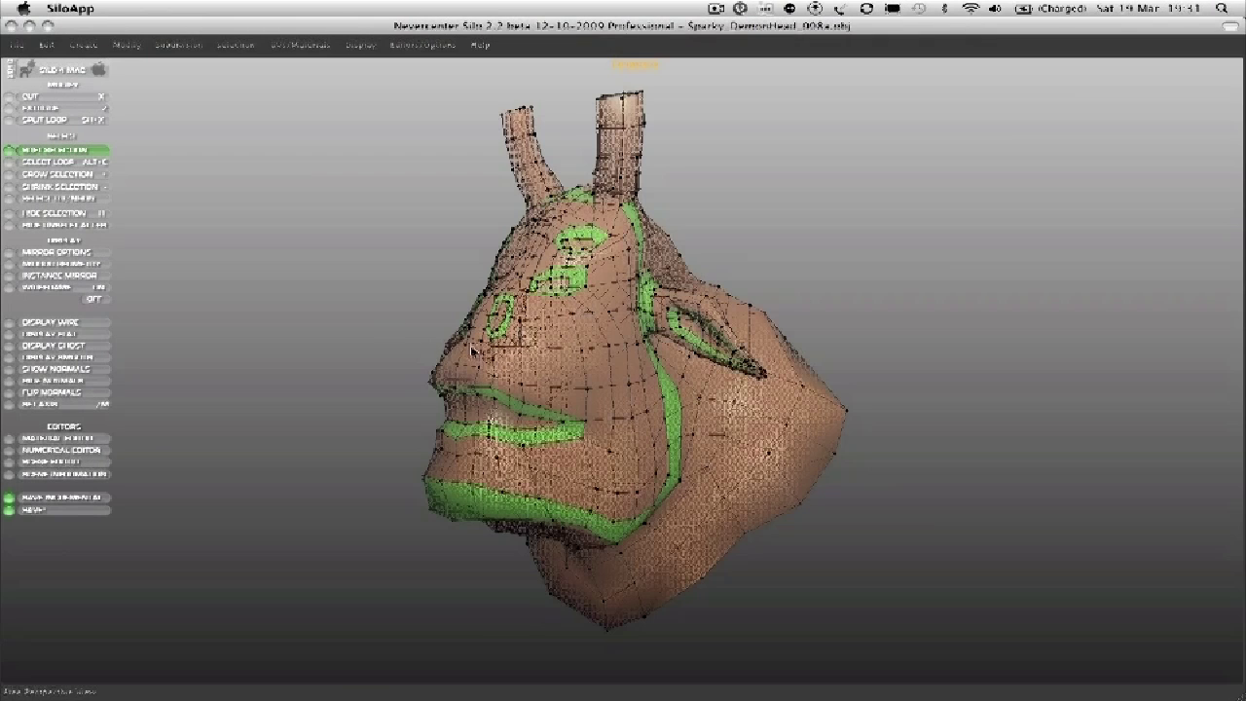
pyautogui.press('f')
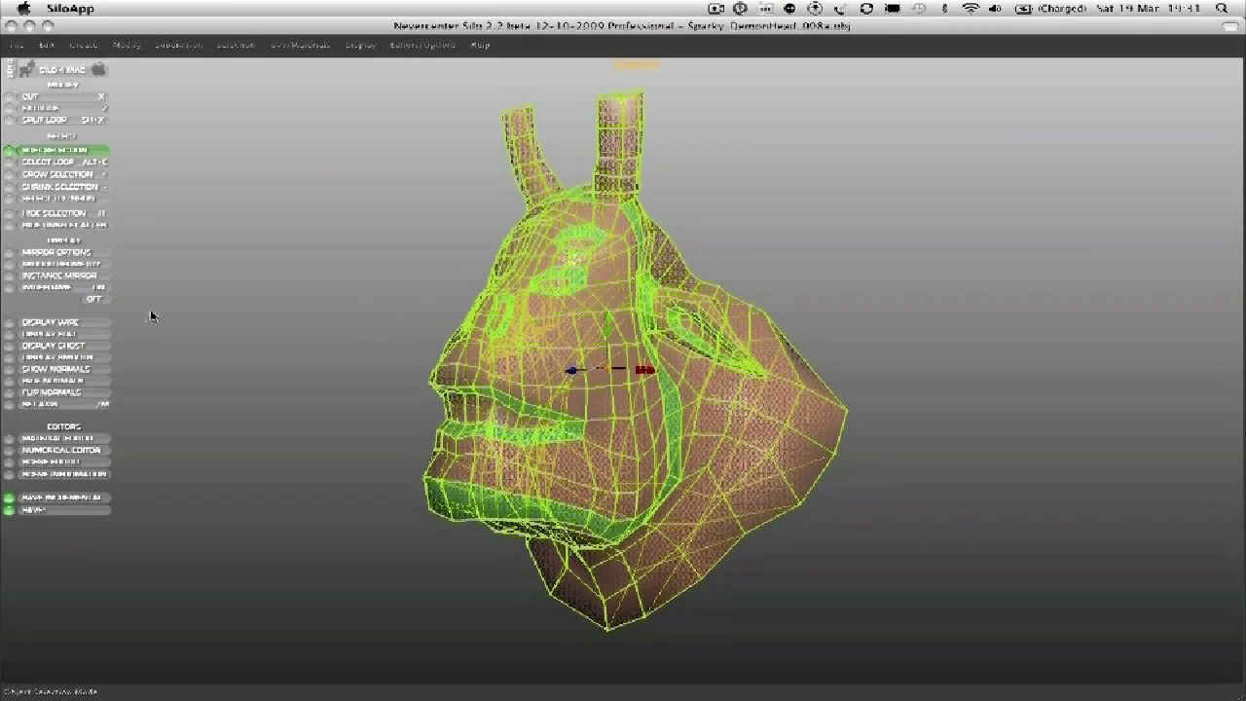
pyautogui.click(68, 337)
pyautogui.click(297, 321)
pyautogui.moveTo(312, 321)
pyautogui.mouseDown(button='middle')
pyautogui.moveTo(398, 303)
pyautogui.moveTo(311, 298)
pyautogui.moveTo(511, 309)
pyautogui.mouseUp(button='middle')
pyautogui.scroll(4, 311, 297)
pyautogui.press('a')
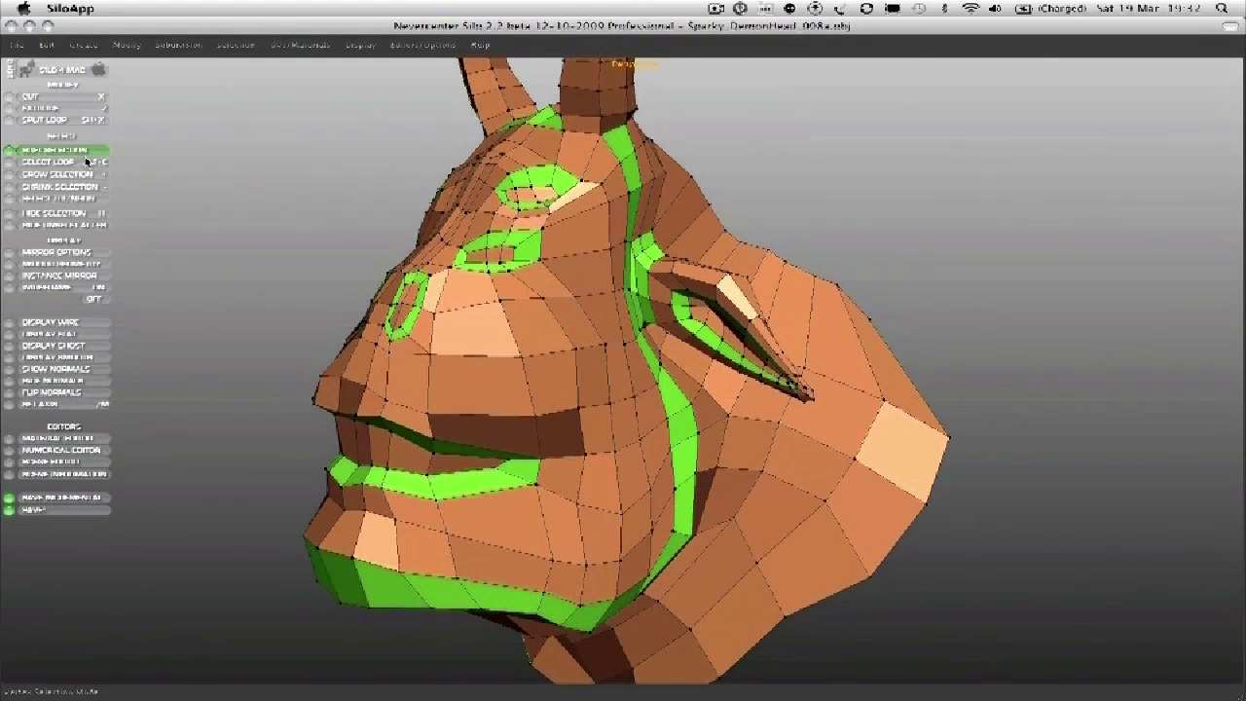
# Move the cheek vertices above the mouth corner to even out the polygon flow on the side of the face.
pyautogui.scroll(2, 190, 211)
pyautogui.moveTo(331, 268); pyautogui.dragTo(400, 299, button='middle')
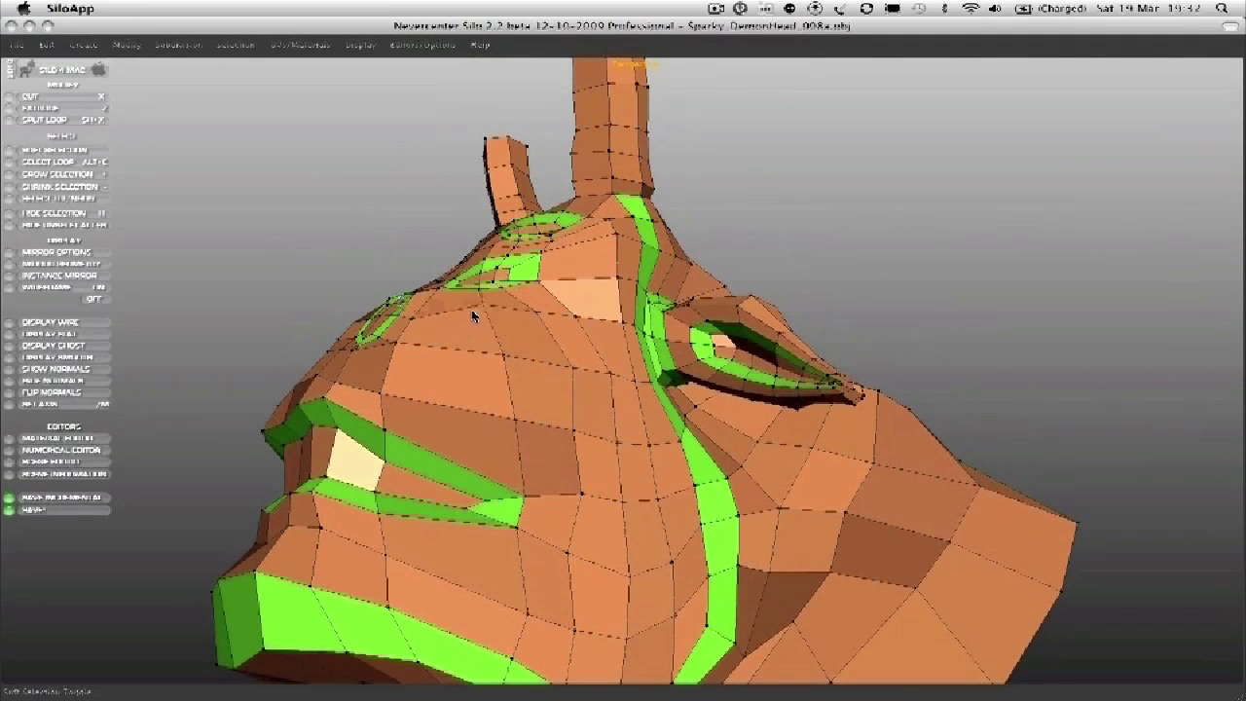
pyautogui.moveTo(510, 425); pyautogui.dragTo(484, 414)
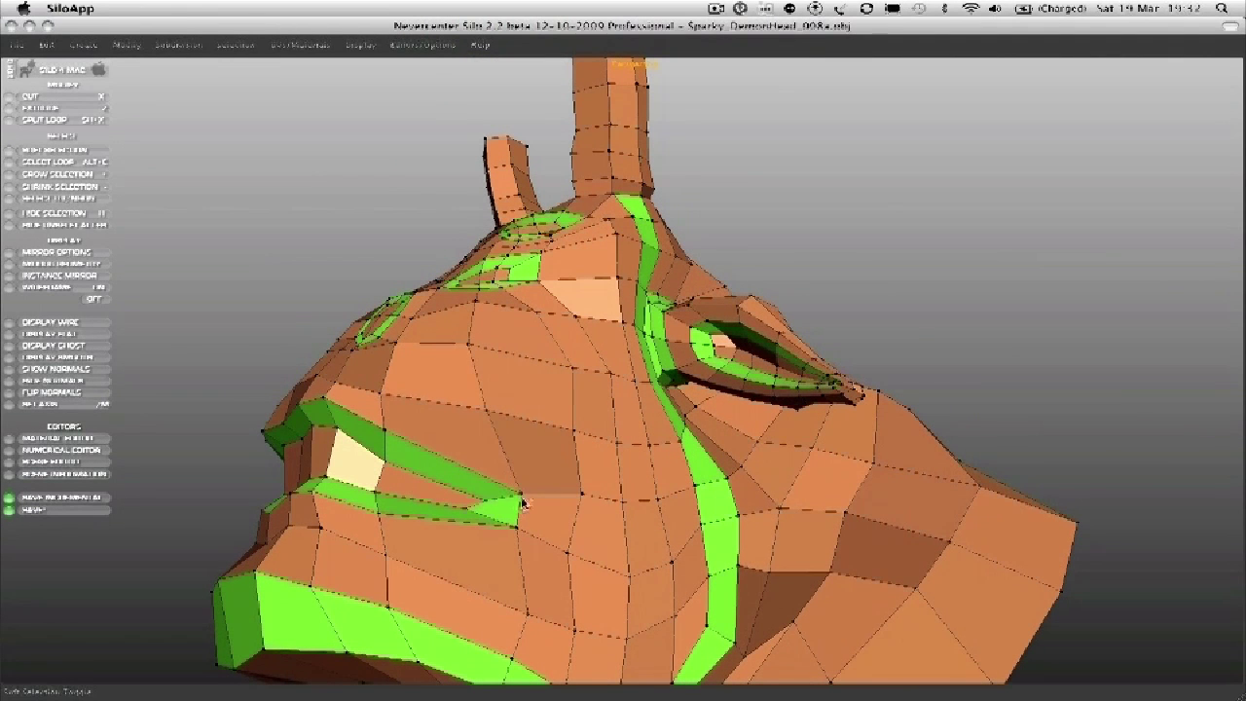
pyautogui.keyDown('alt'); pyautogui.moveTo(414, 435); pyautogui.dragTo(548, 359); pyautogui.keyUp('alt')
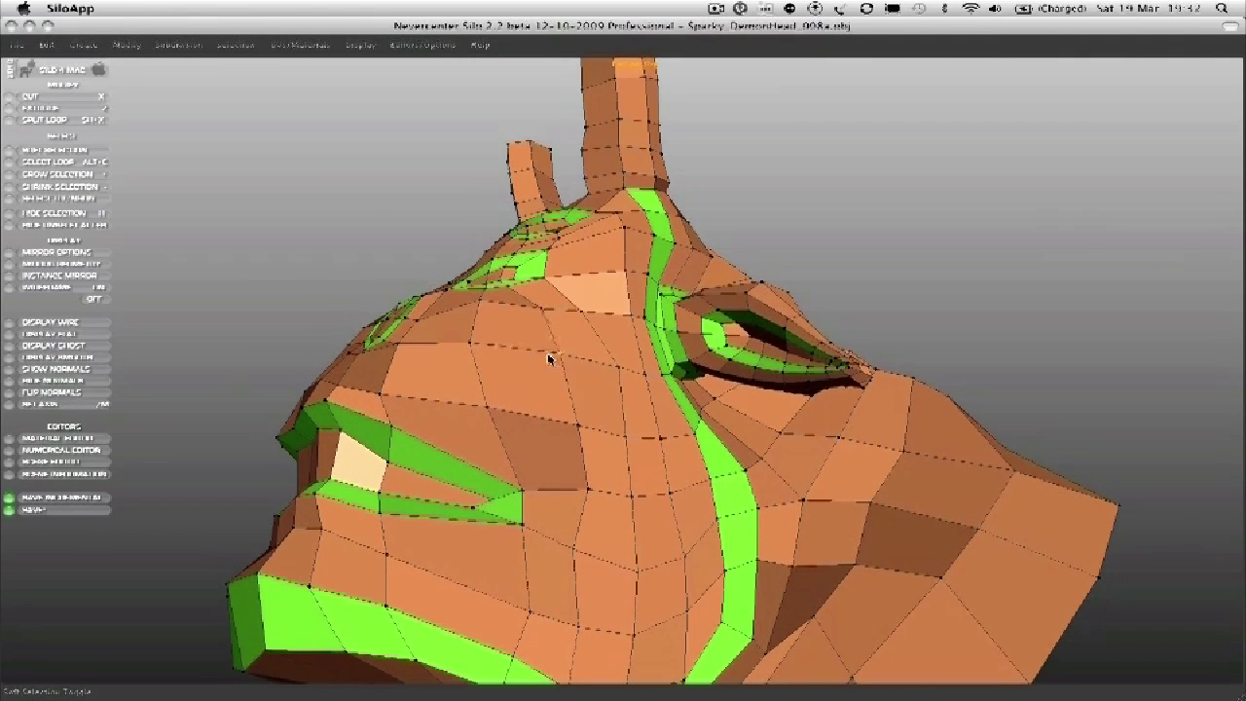
# Reposition the vertices under the chin and along the underside of the jaw to smooth the throat topology.
pyautogui.keyDown('alt'); pyautogui.moveTo(560, 566); pyautogui.dragTo(582, 449, button='middle'); pyautogui.keyUp('alt')
pyautogui.keyDown('alt'); pyautogui.moveTo(523, 572); pyautogui.dragTo(577, 400); pyautogui.keyUp('alt')
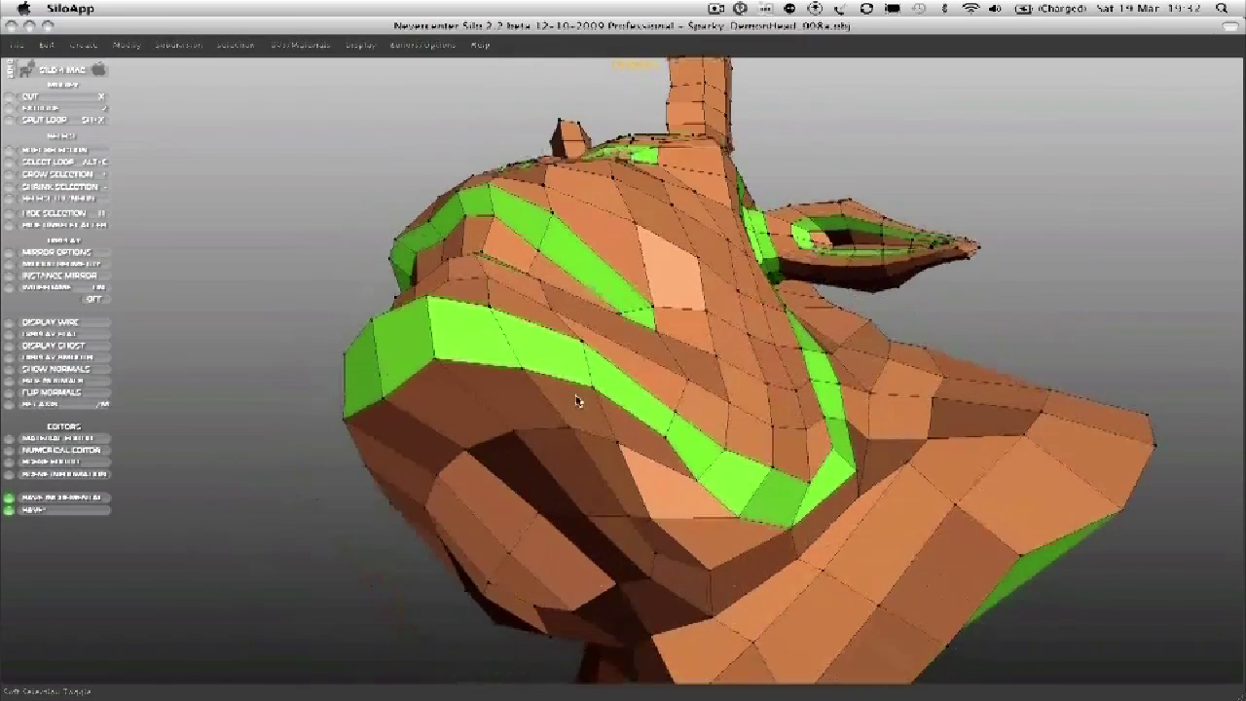
pyautogui.keyDown('alt'); pyautogui.moveTo(504, 457); pyautogui.dragTo(448, 495); pyautogui.keyUp('alt')
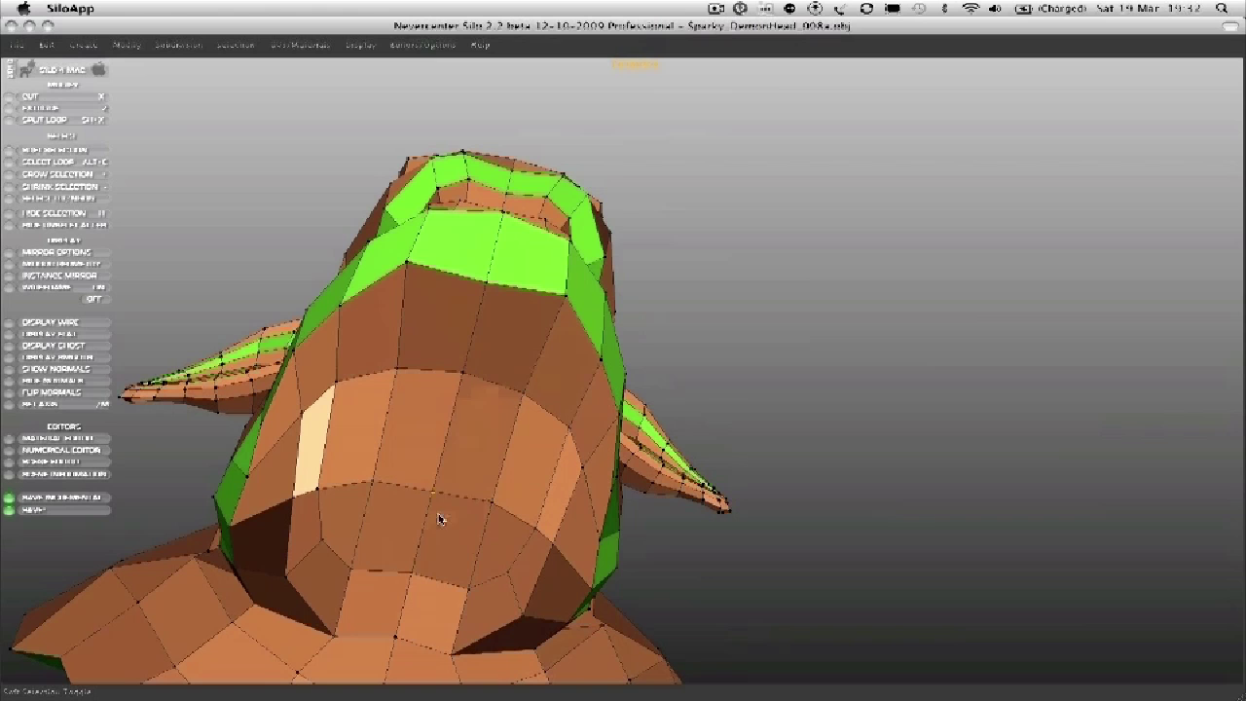
pyautogui.keyDown('alt'); pyautogui.moveTo(470, 397); pyautogui.dragTo(744, 405); pyautogui.keyUp('alt')
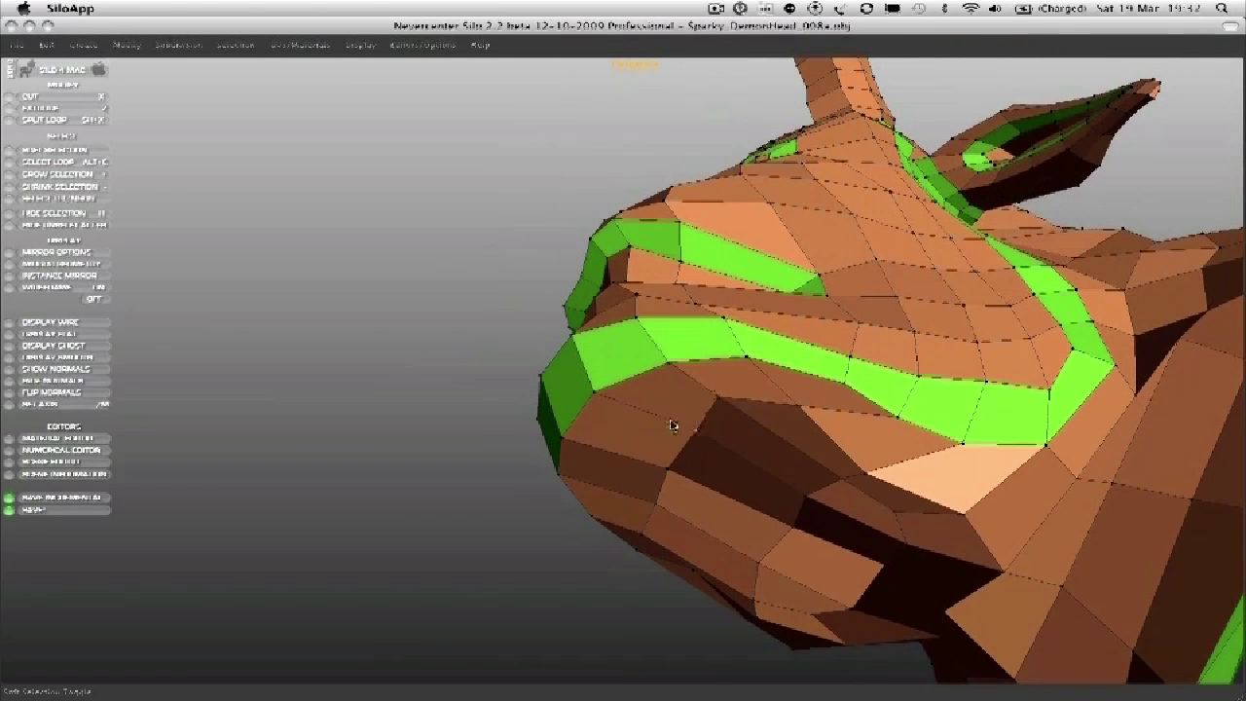
pyautogui.moveTo(670, 424); pyautogui.dragTo(648, 446)
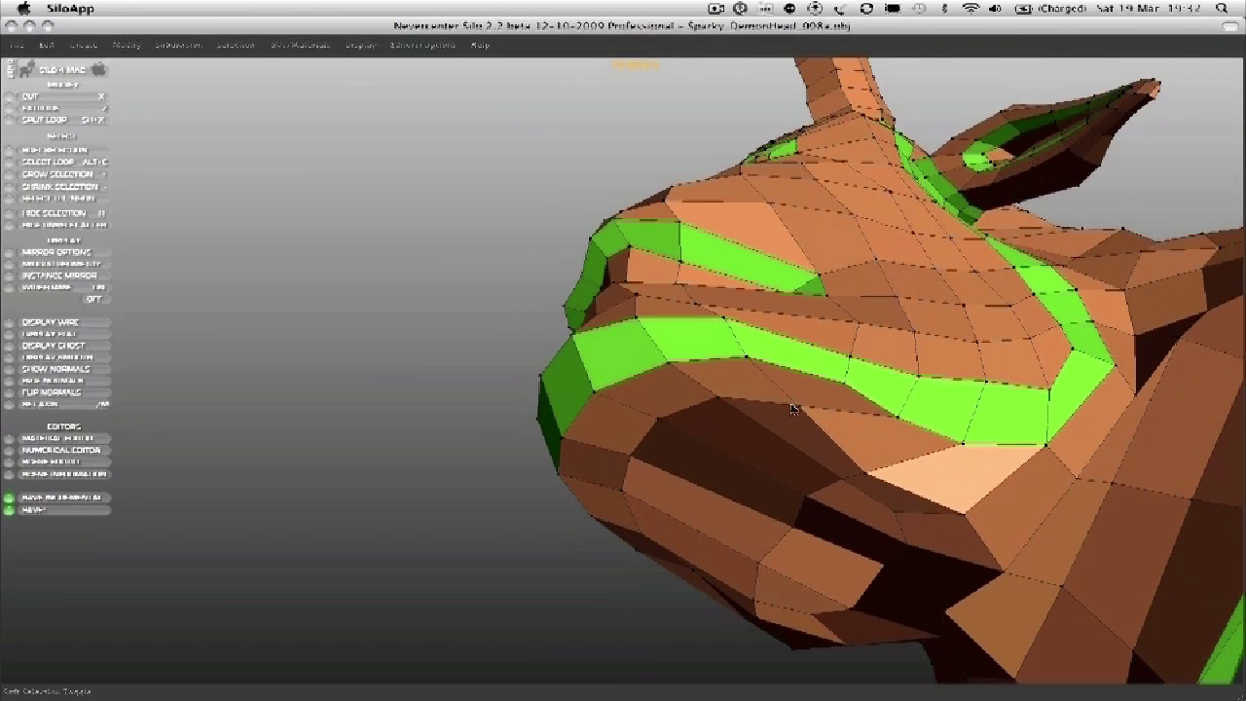
pyautogui.moveTo(866, 466); pyautogui.dragTo(895, 453)
pyautogui.moveTo(895, 454); pyautogui.dragTo(757, 401, button='middle')
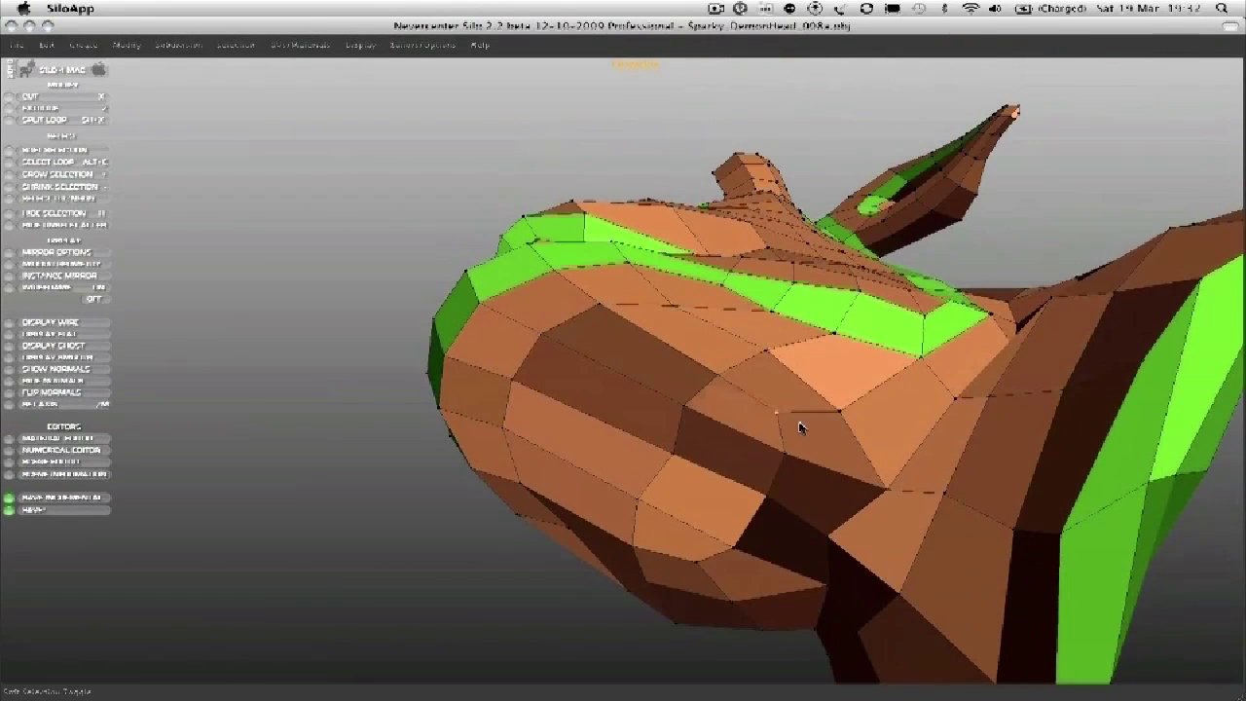
pyautogui.moveTo(799, 422); pyautogui.dragTo(840, 401)
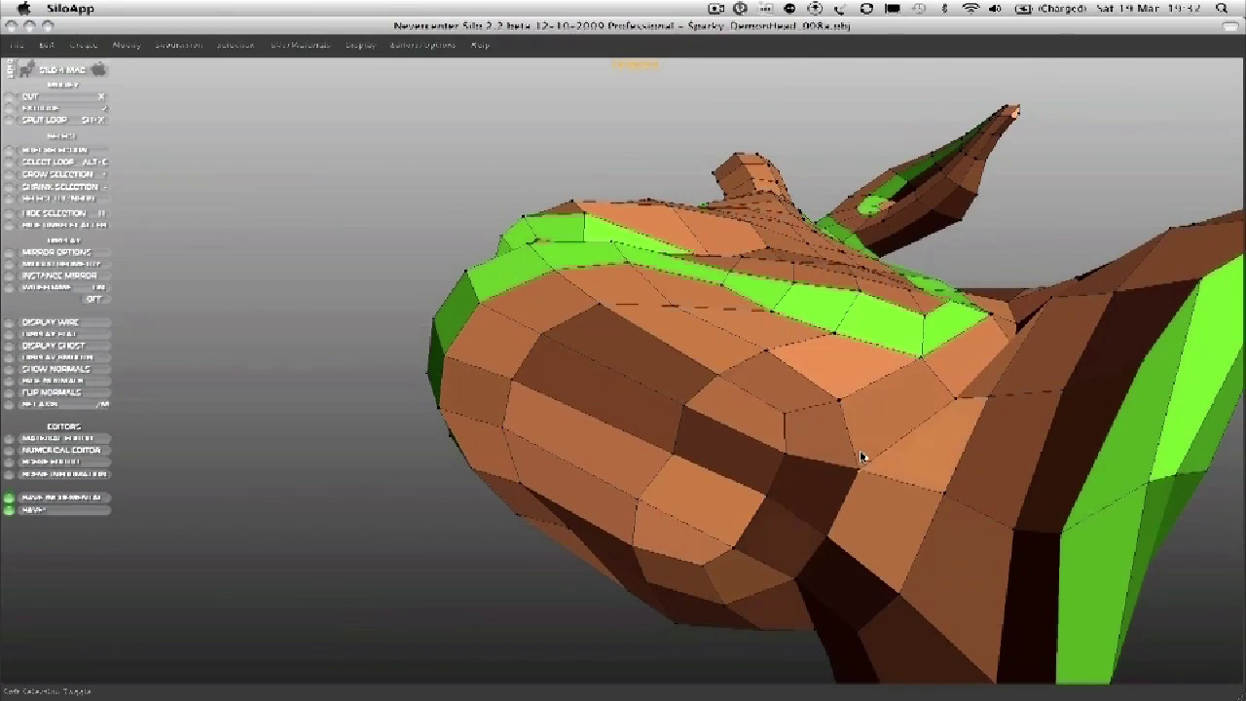
# Examine the jaw, mouth, back of the head, ears and face from several angles to check the mesh.
pyautogui.moveTo(859, 458); pyautogui.dragTo(865, 275, button='middle')
pyautogui.moveTo(925, 382); pyautogui.dragTo(650, 332, button='middle')
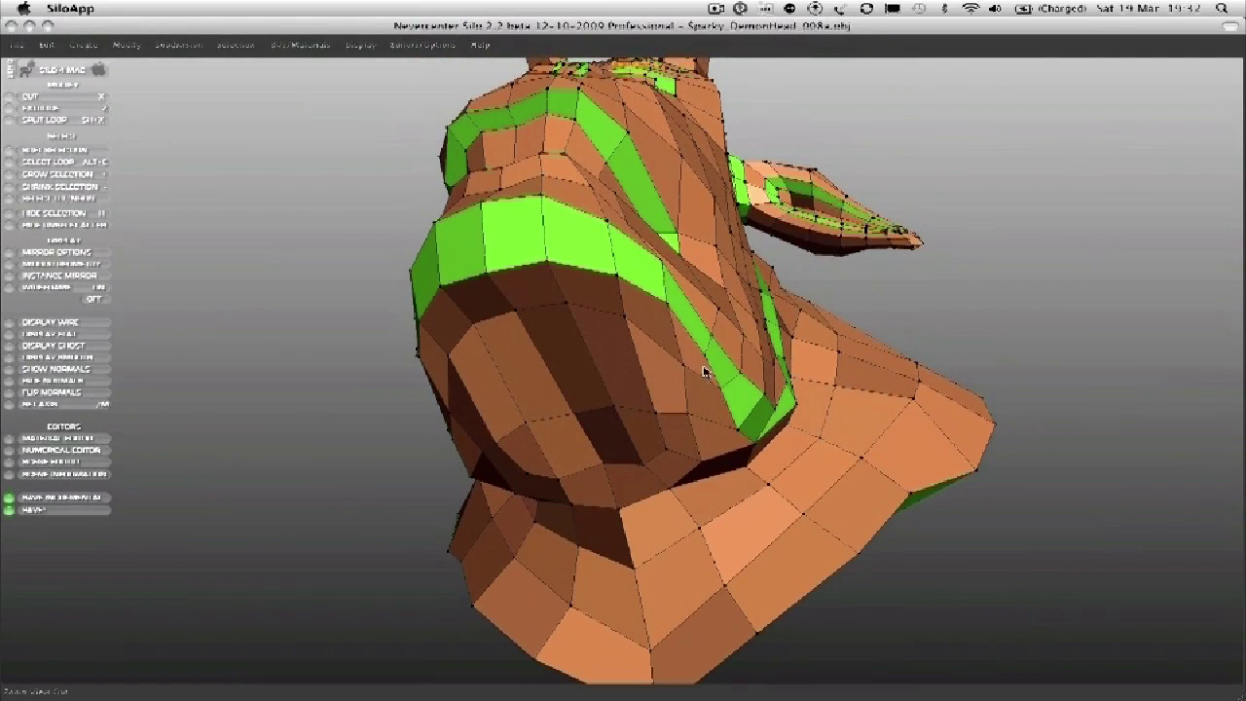
pyautogui.moveTo(706, 372)
pyautogui.mouseDown(button='middle')
pyautogui.moveTo(630, 379)
pyautogui.moveTo(728, 374)
pyautogui.moveTo(715, 361)
pyautogui.moveTo(675, 400)
pyautogui.moveTo(718, 380)
pyautogui.mouseUp(button='middle')
pyautogui.scroll(5, 728, 373)
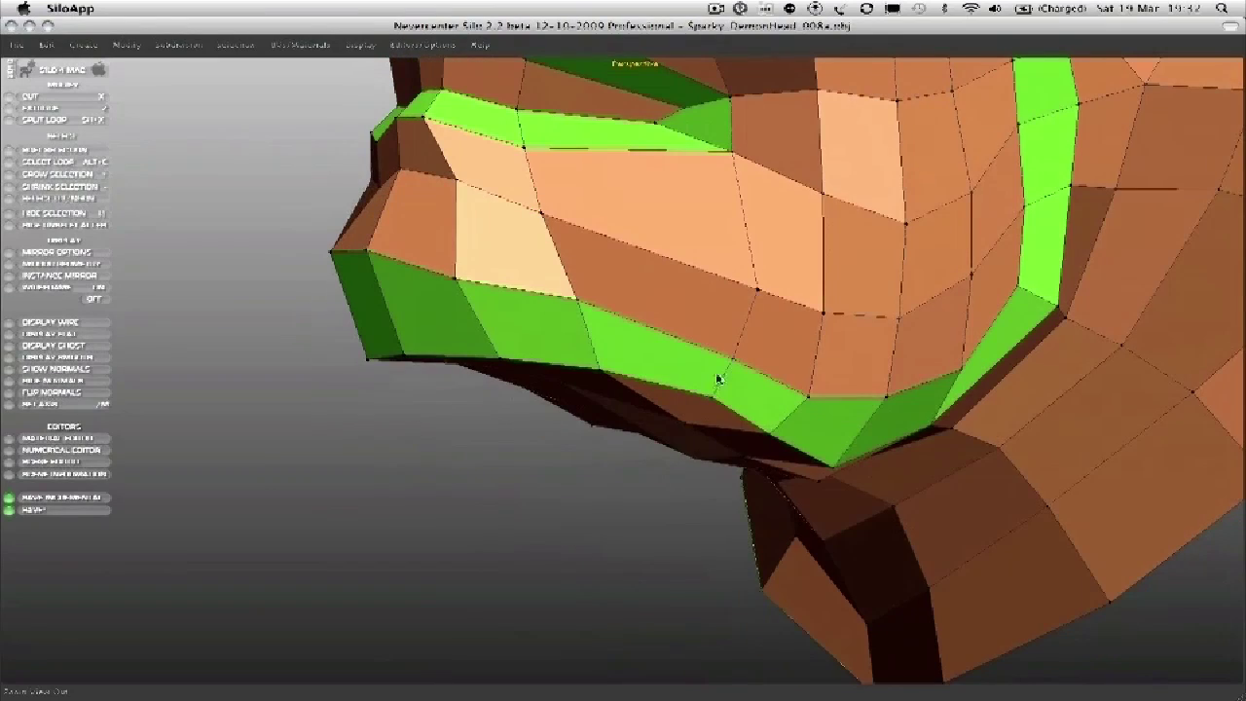
pyautogui.moveTo(574, 307); pyautogui.dragTo(553, 322, button='middle')
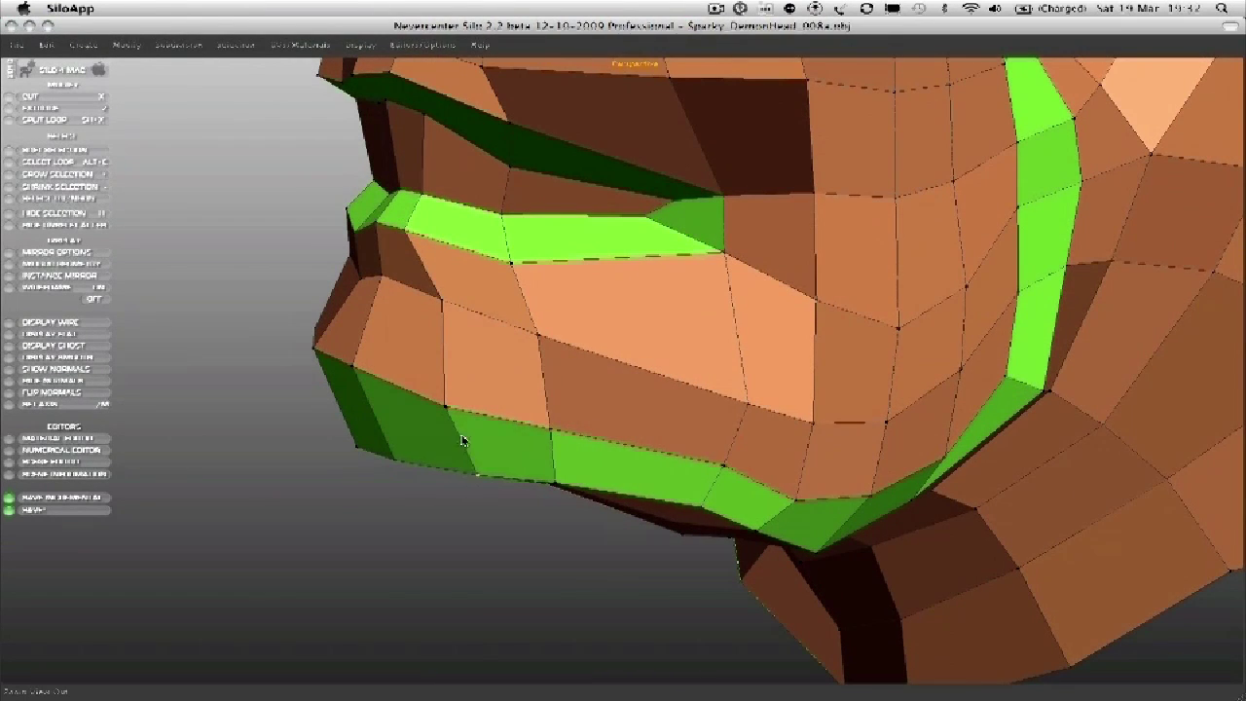
pyautogui.moveTo(467, 422); pyautogui.dragTo(501, 397, button='middle')
pyautogui.moveTo(564, 372); pyautogui.dragTo(862, 286, button='middle')
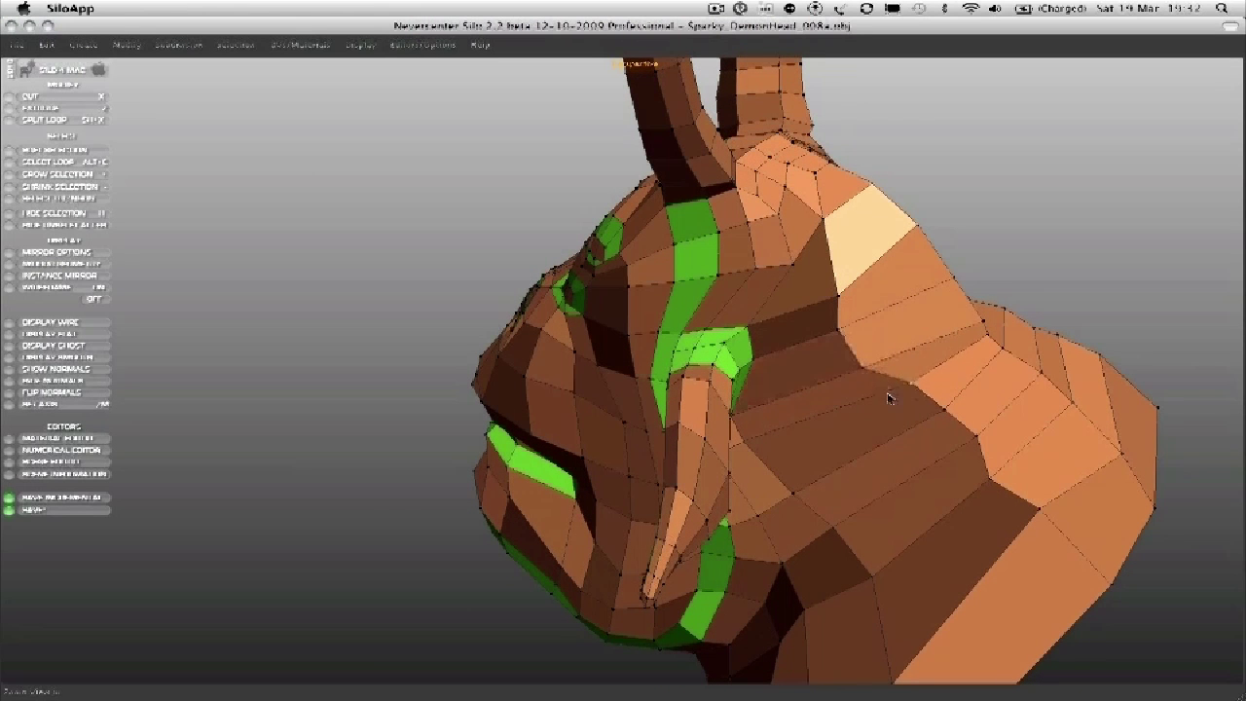
pyautogui.moveTo(978, 487); pyautogui.dragTo(769, 117, button='middle')
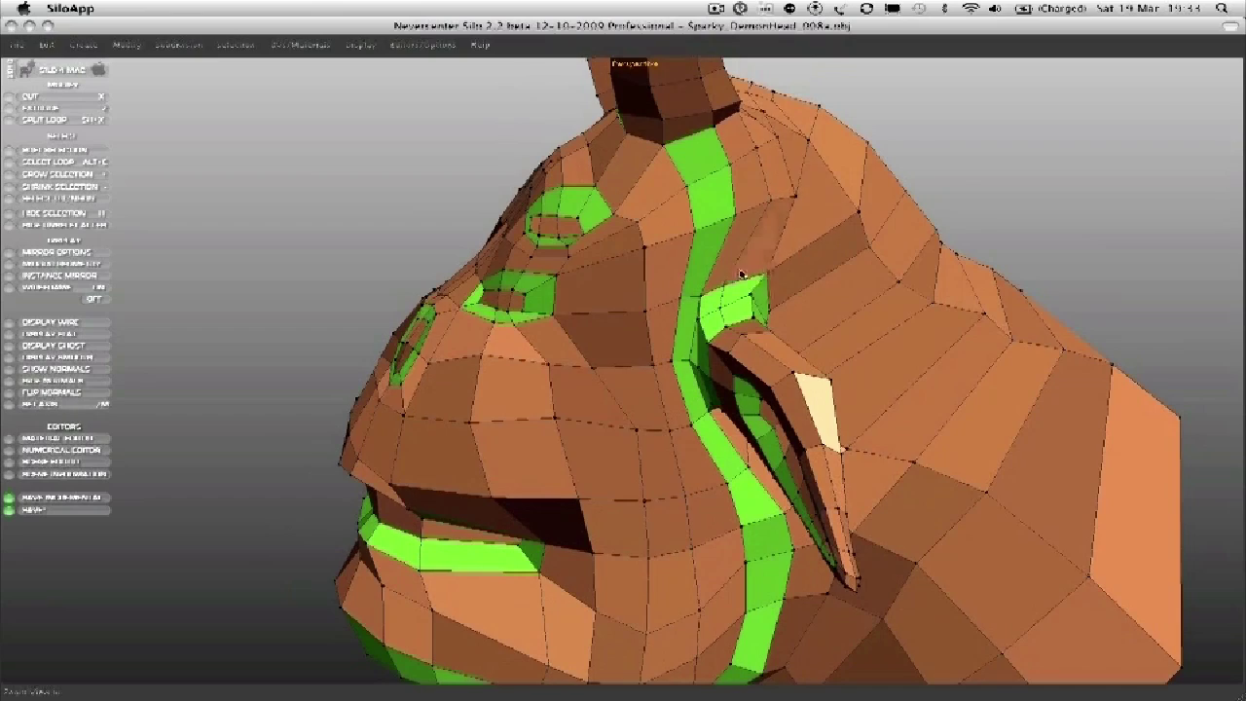
pyautogui.moveTo(766, 277)
pyautogui.mouseDown(button='middle')
pyautogui.moveTo(522, 219)
pyautogui.moveTo(509, 245)
pyautogui.moveTo(547, 269)
pyautogui.moveTo(571, 264)
pyautogui.moveTo(591, 290)
pyautogui.moveTo(632, 250)
pyautogui.moveTo(704, 231)
pyautogui.moveTo(695, 272)
pyautogui.moveTo(773, 267)
pyautogui.moveTo(784, 278)
pyautogui.mouseUp(button='middle')
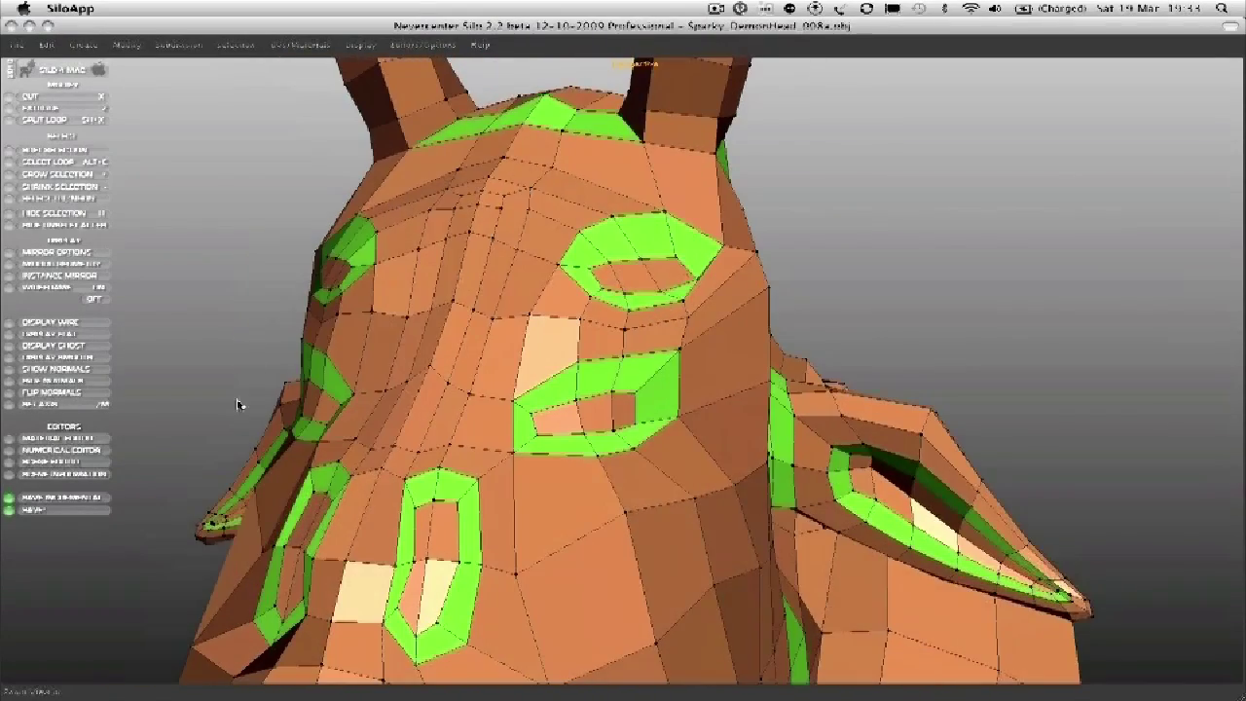
# Save the head as a new incremental version named Sparky_DemonHead_p3_009.obj.
pyautogui.click(58, 500)
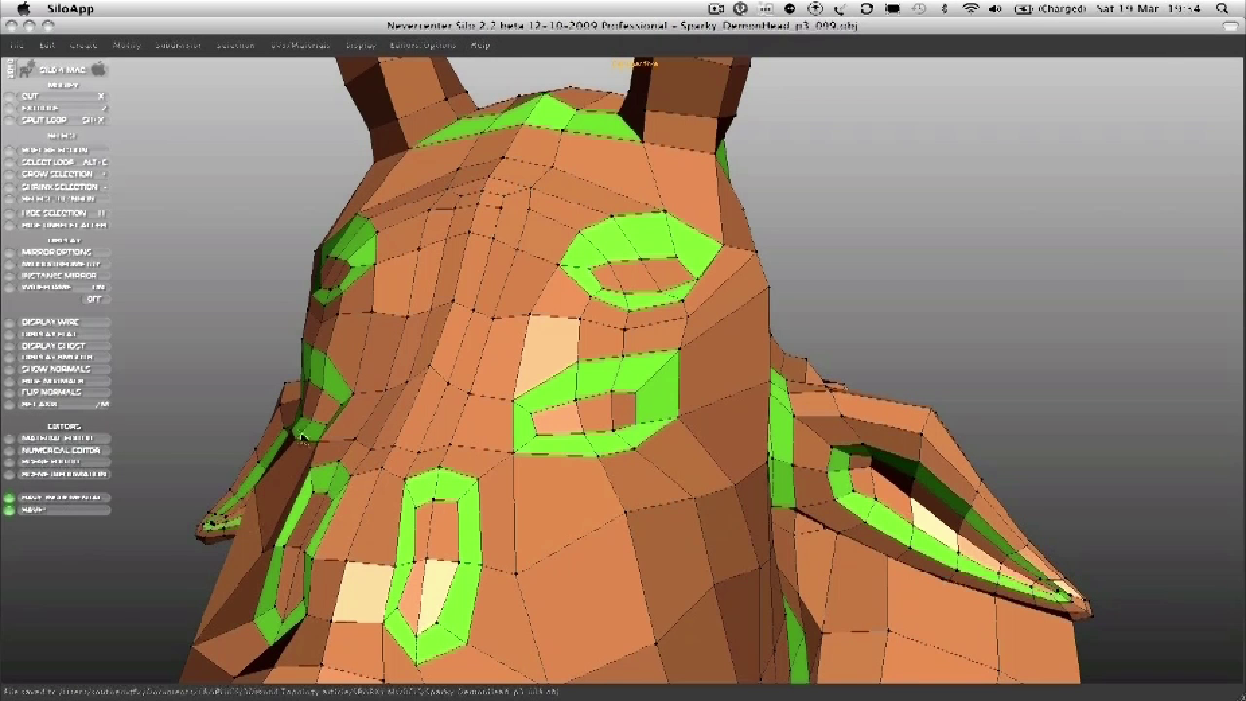
pyautogui.moveTo(522, 263); pyautogui.dragTo(489, 279, button='middle')
pyautogui.rightClick(489, 280)
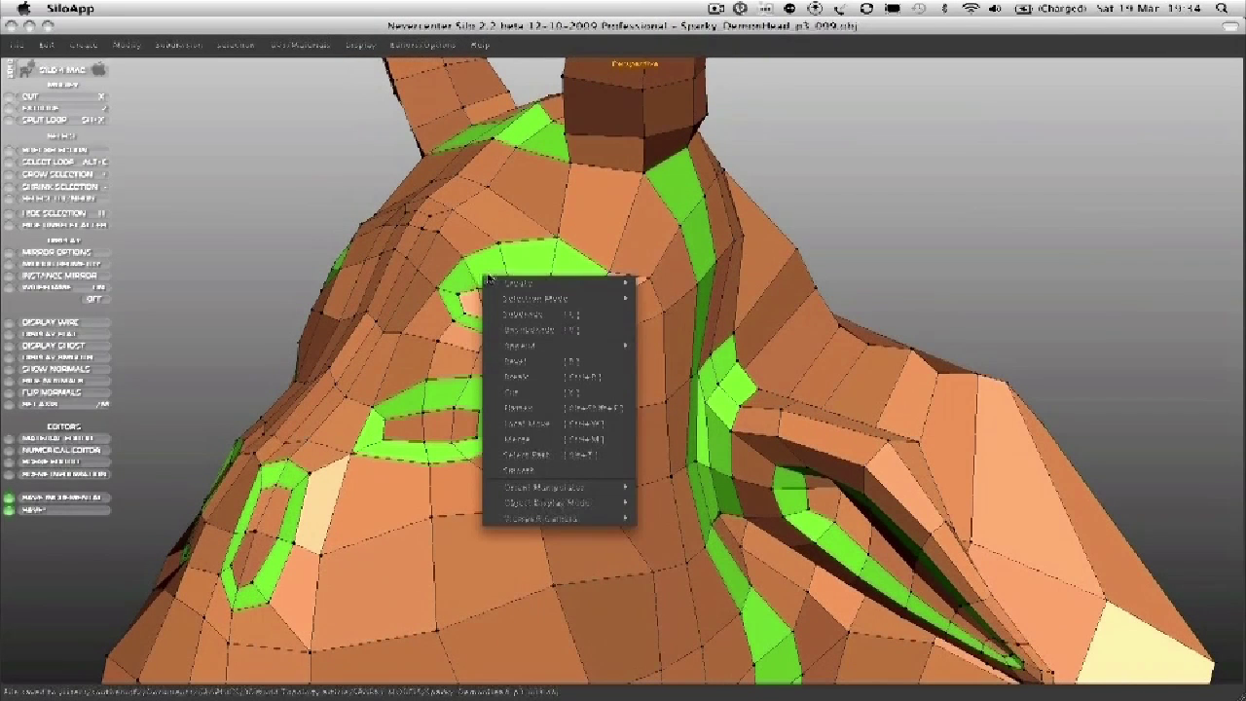
pyautogui.click(586, 240)
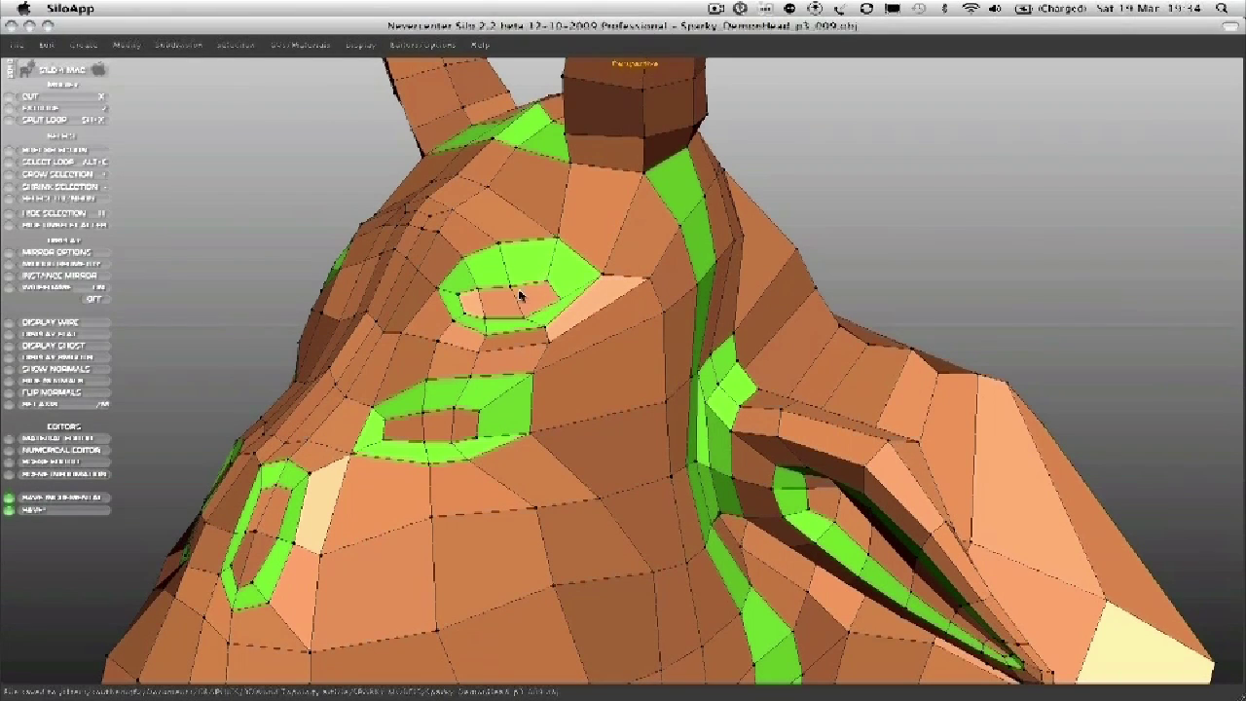
# Select the face loop running beside the centre line of the head and delete it.
pyautogui.moveTo(510, 292); pyautogui.dragTo(562, 250, button='middle')
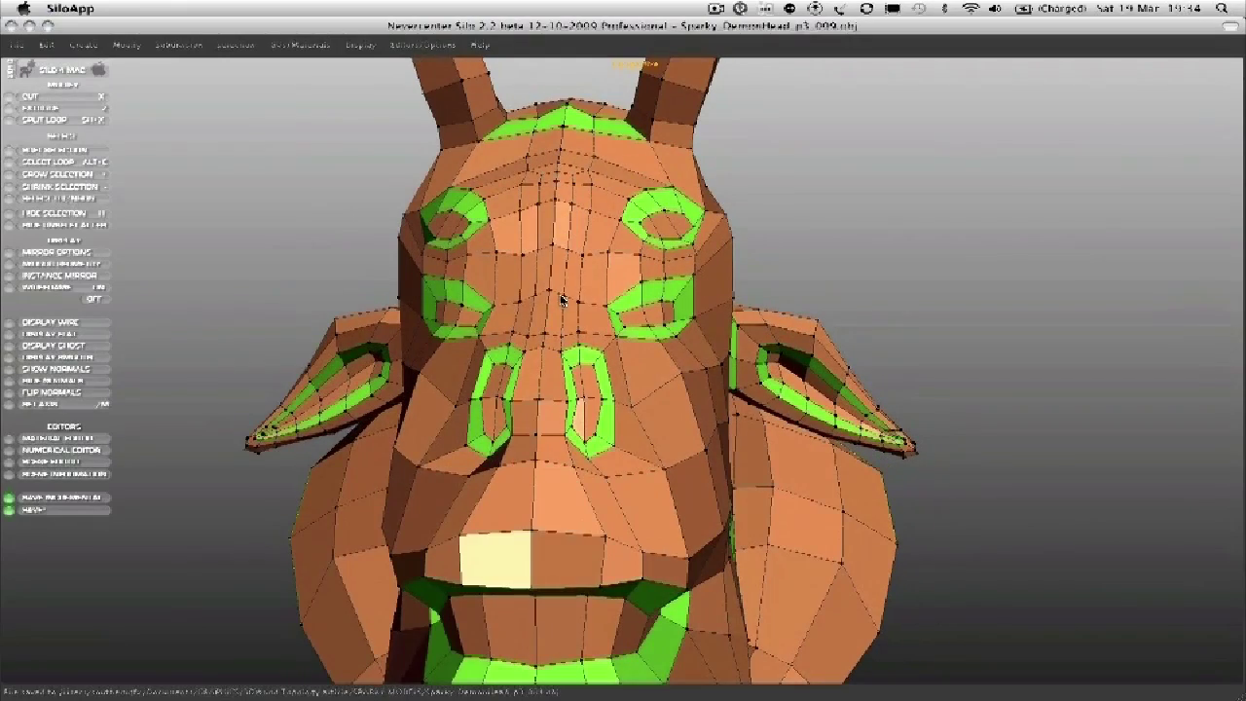
pyautogui.moveTo(577, 302); pyautogui.dragTo(572, 211, button='middle')
pyautogui.scroll(4, 414, 355)
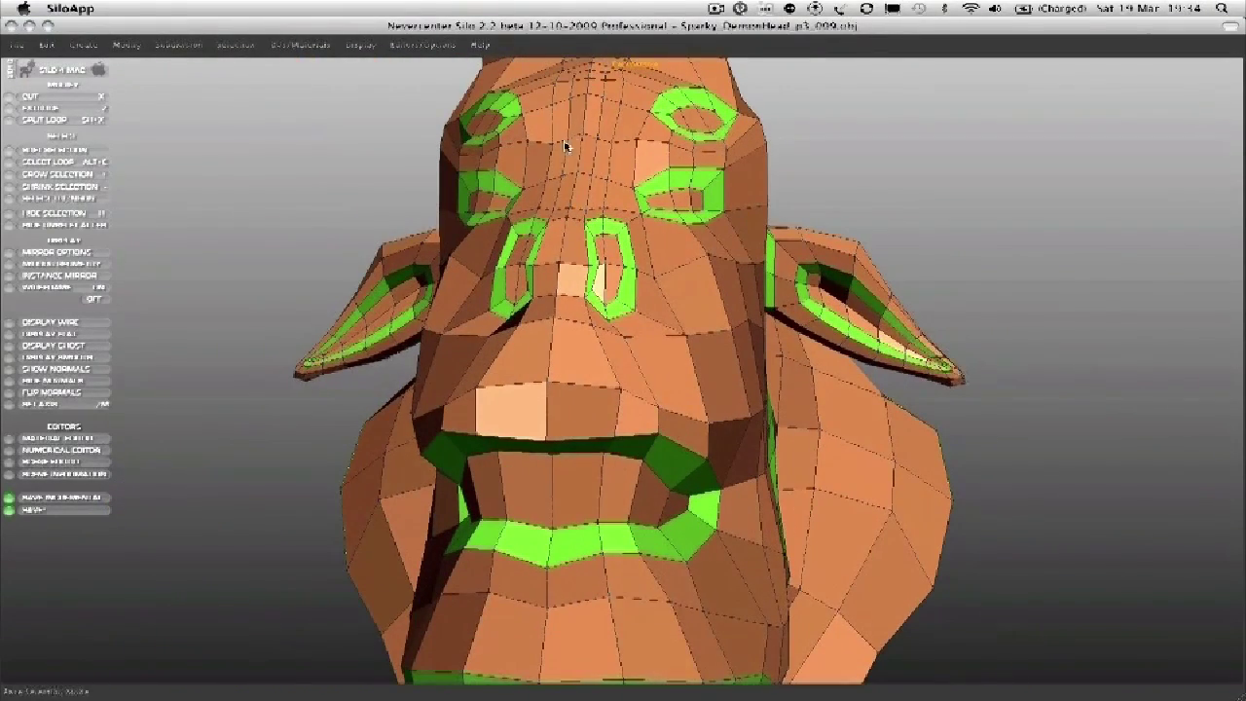
pyautogui.hotkey('alt', 'c')
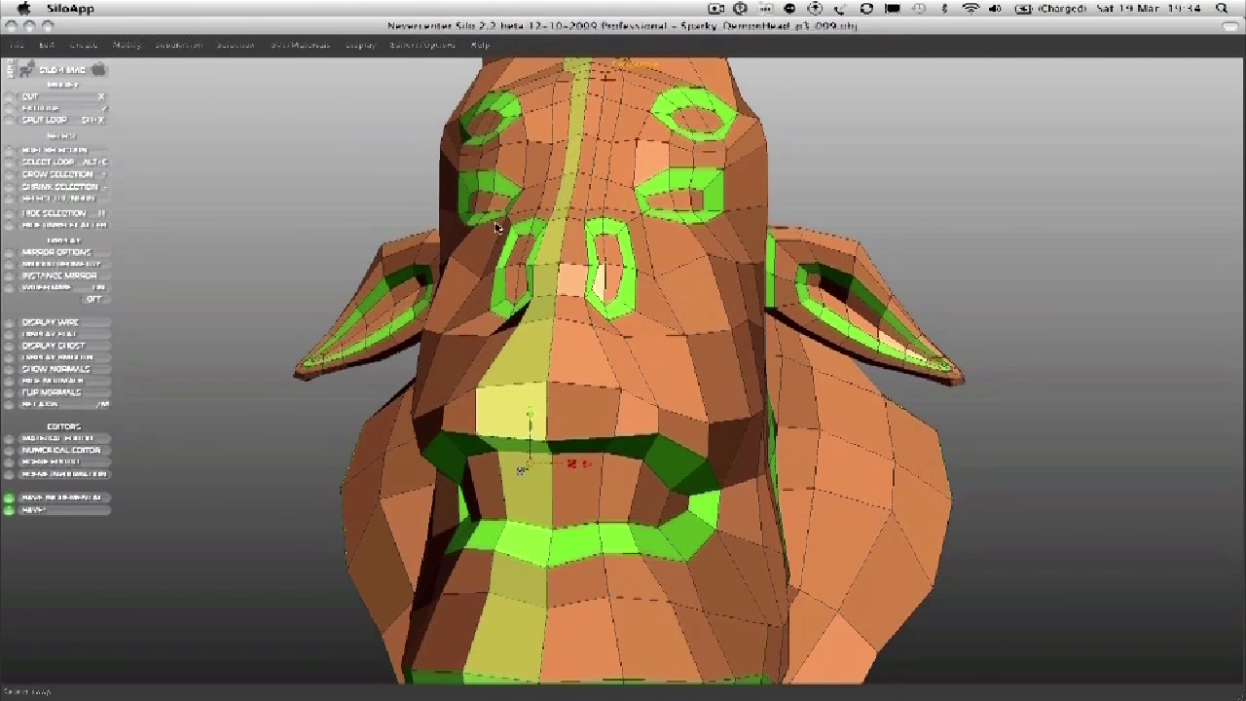
pyautogui.press('Delete')
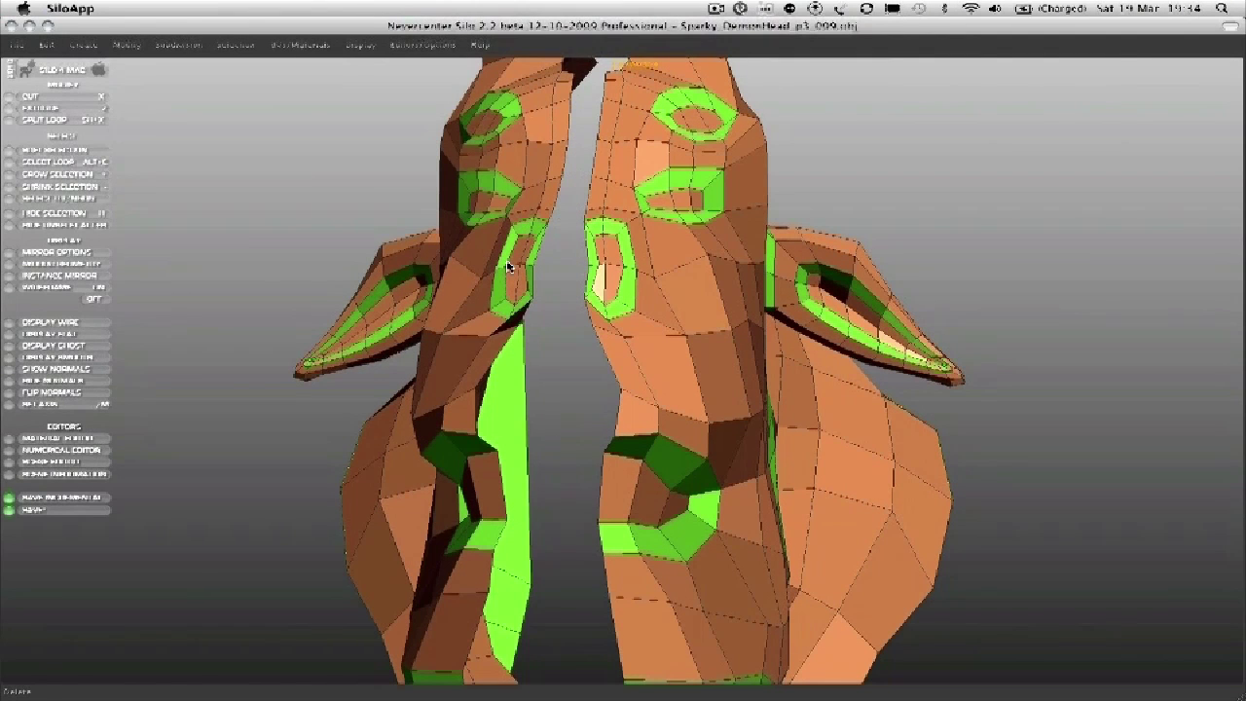
# Undo the last face-loop deletion, delete only the loop beside the centre line again, and delete the detached half of the head.
pyautogui.press('super+z')
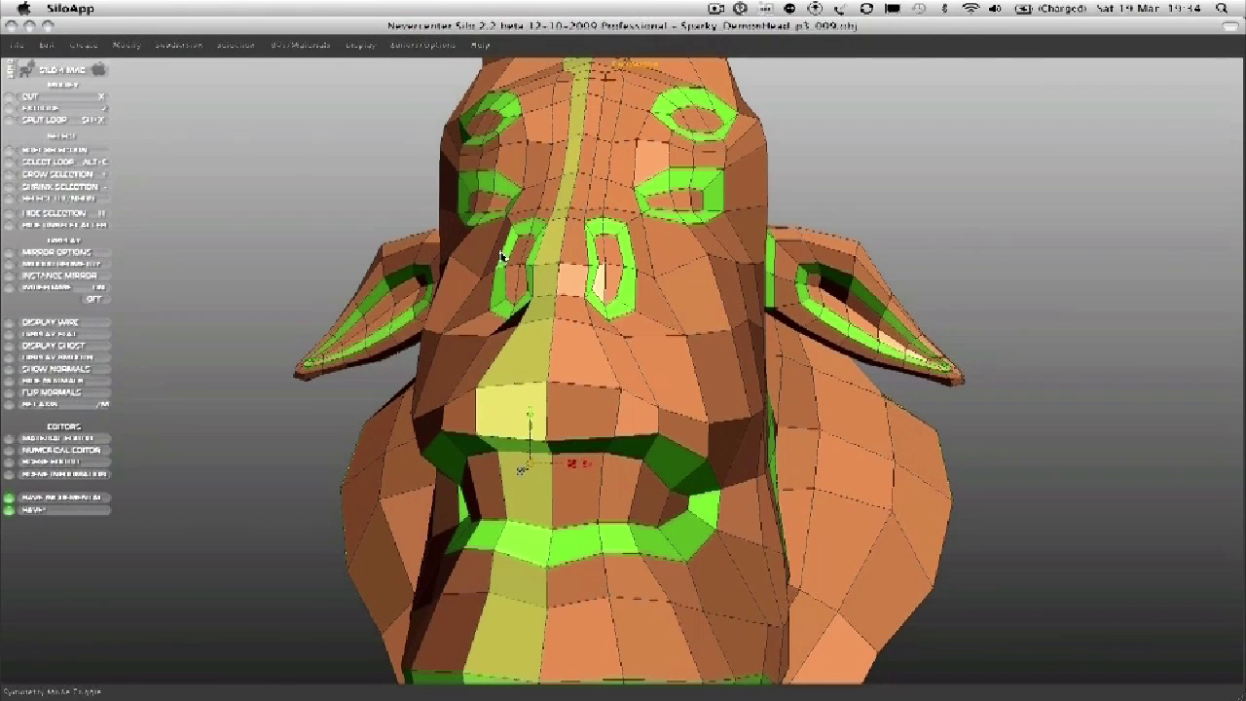
pyautogui.press('Delete')
pyautogui.scroll(-5, 494, 256)
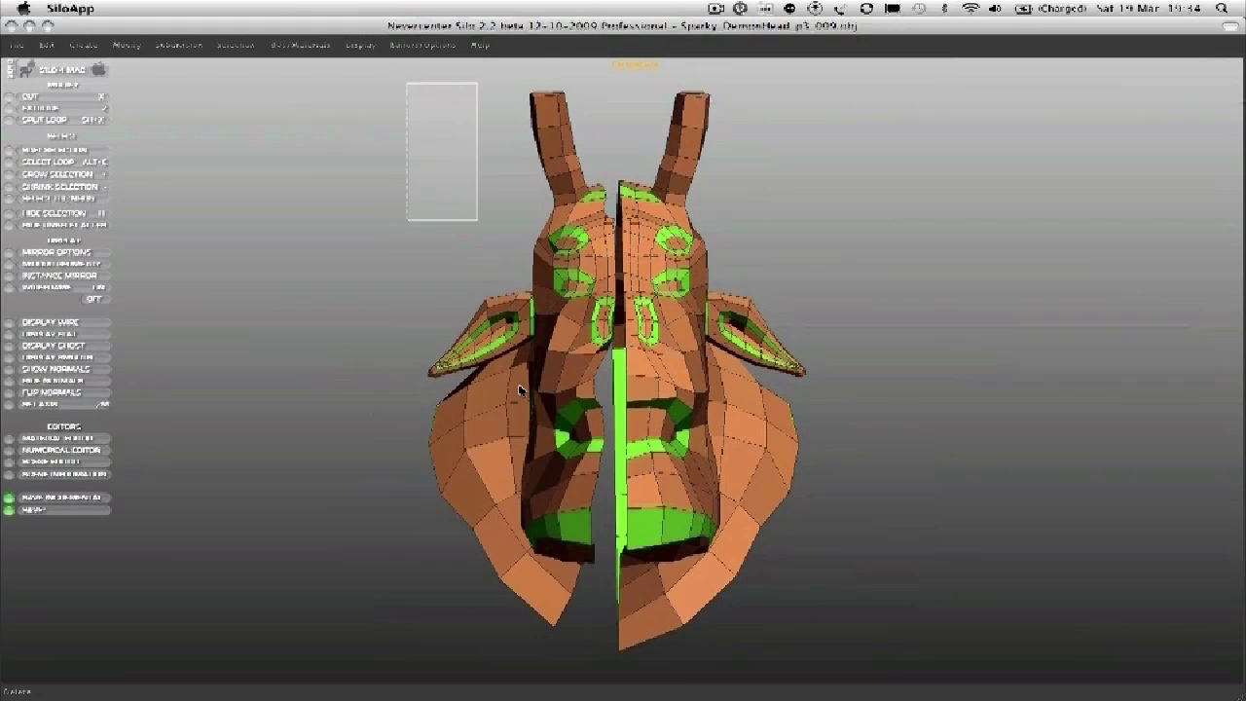
pyautogui.moveTo(520, 390); pyautogui.dragTo(572, 650)
pyautogui.moveTo(613, 472); pyautogui.dragTo(596, 455, button='middle')
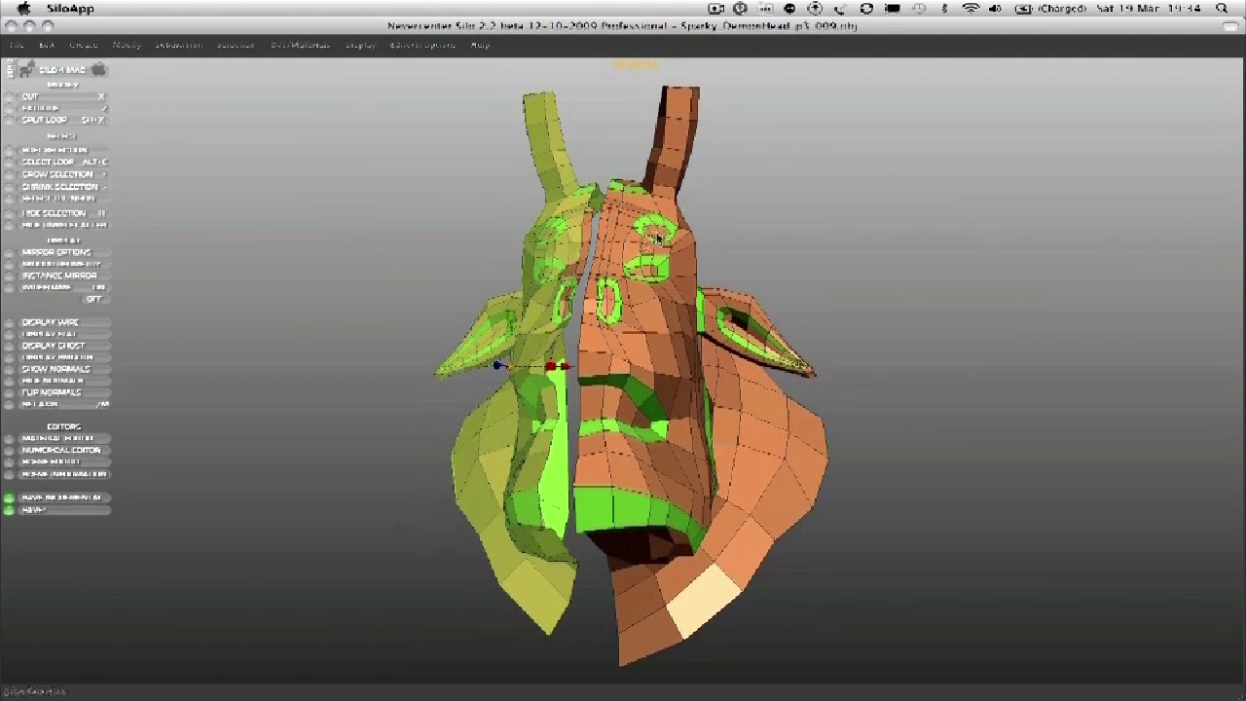
pyautogui.press('Delete')
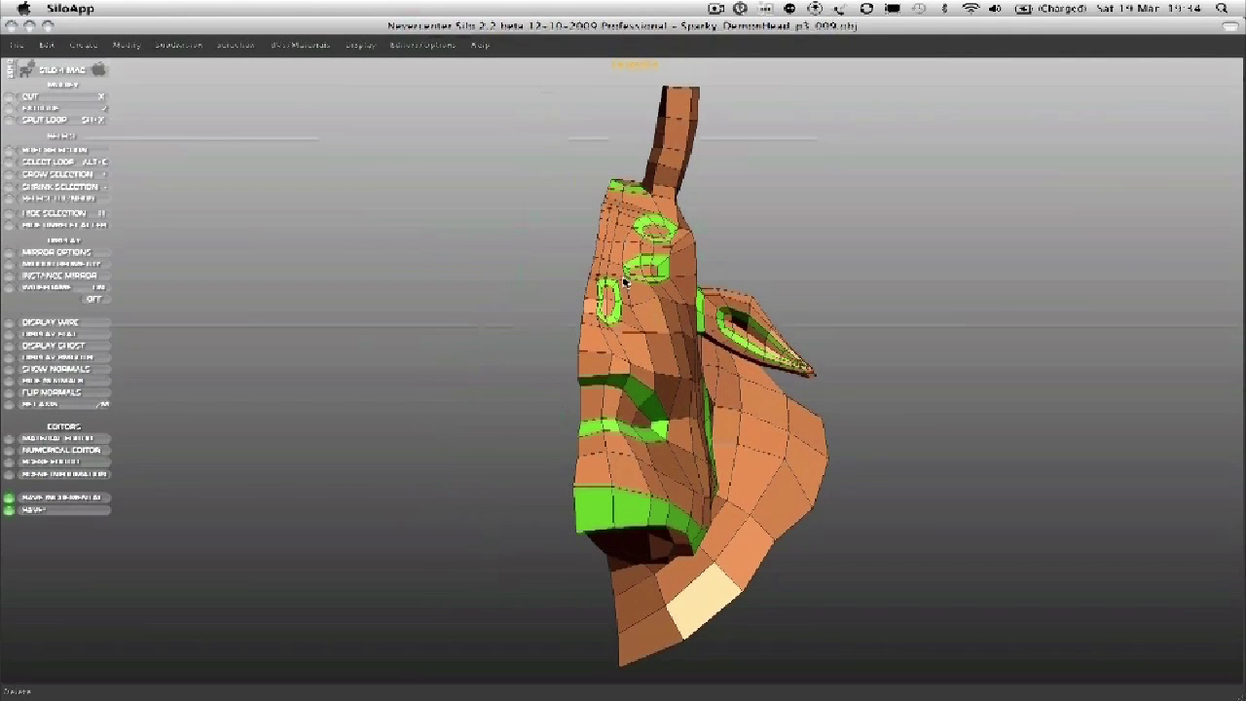
# Rebuild the missing half of the head by instance-mirroring the remaining half.
pyautogui.press('f')
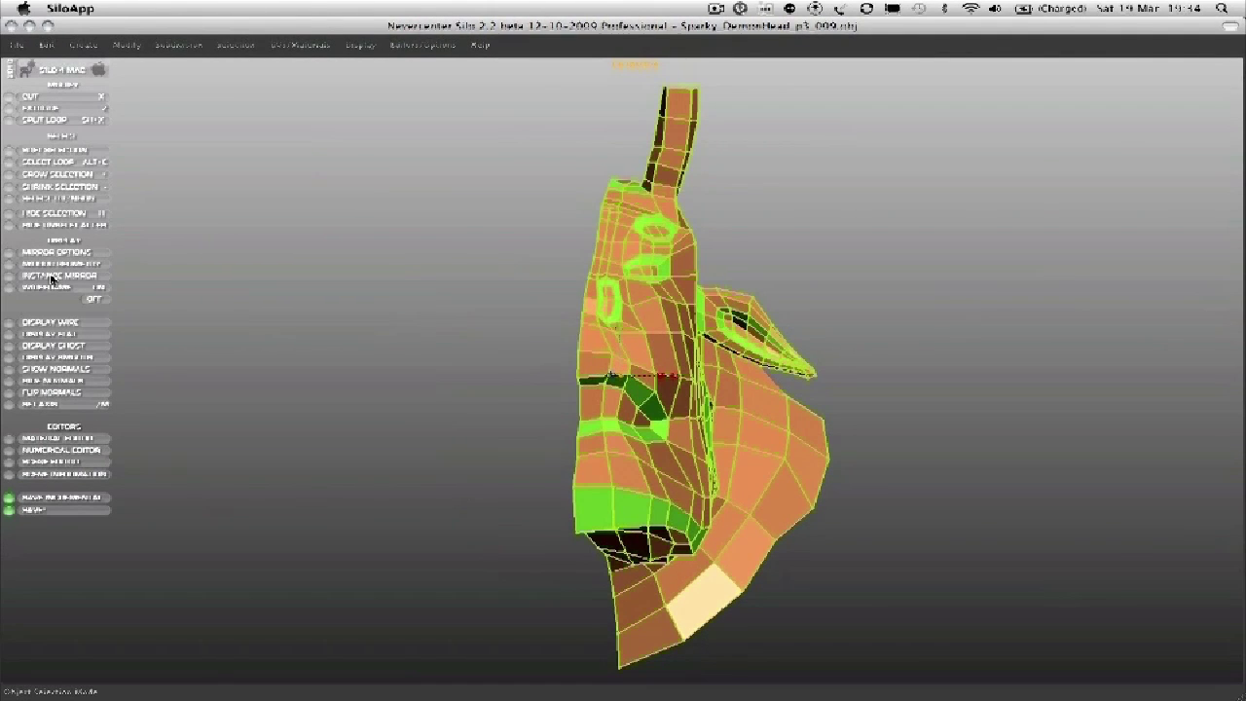
pyautogui.click(51, 276)
pyautogui.scroll(5, 383, 241)
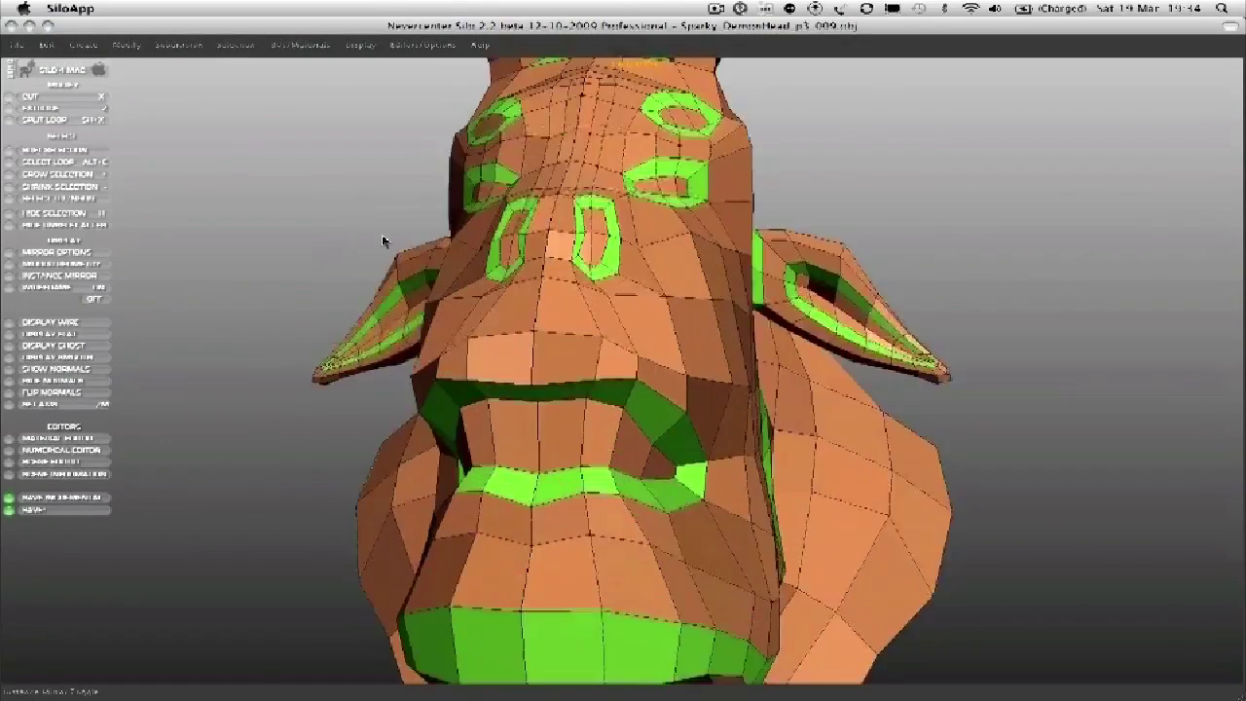
# Pull the outer corner vertex of the upper eye and its neighbouring vertex slightly down and inward.
pyautogui.moveTo(382, 242); pyautogui.dragTo(492, 362, button='middle')
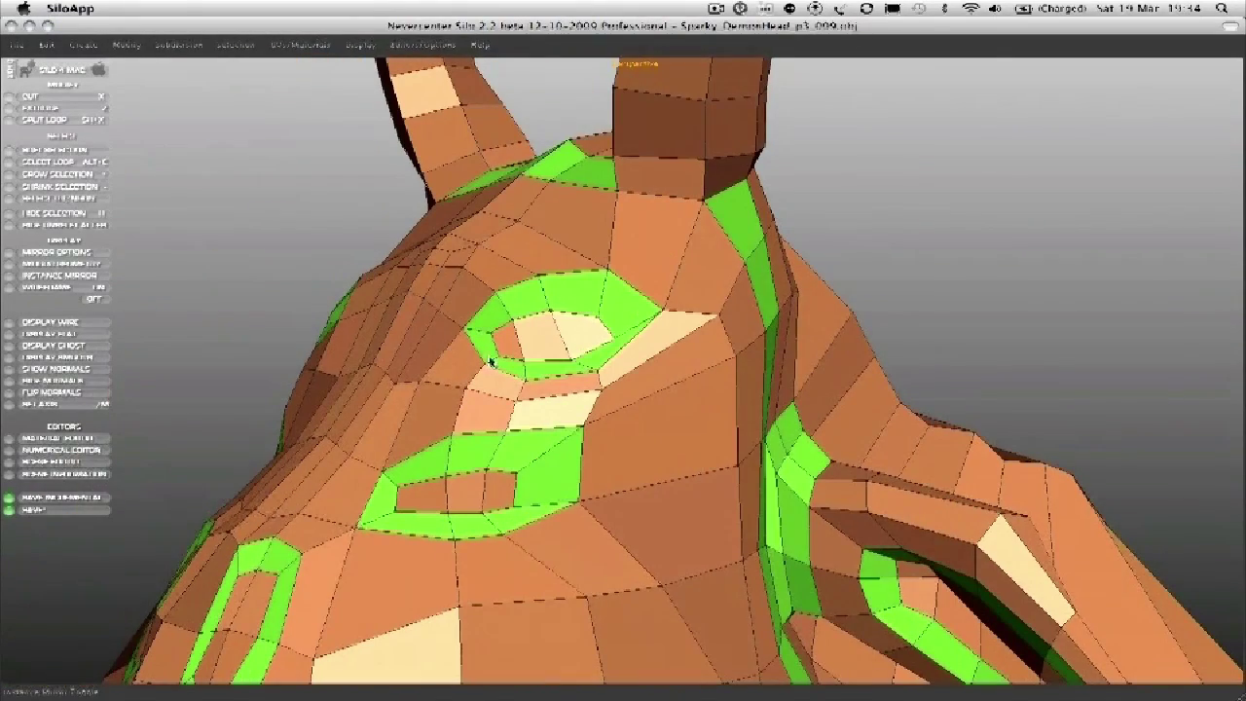
pyautogui.moveTo(662, 310); pyautogui.dragTo(649, 330)
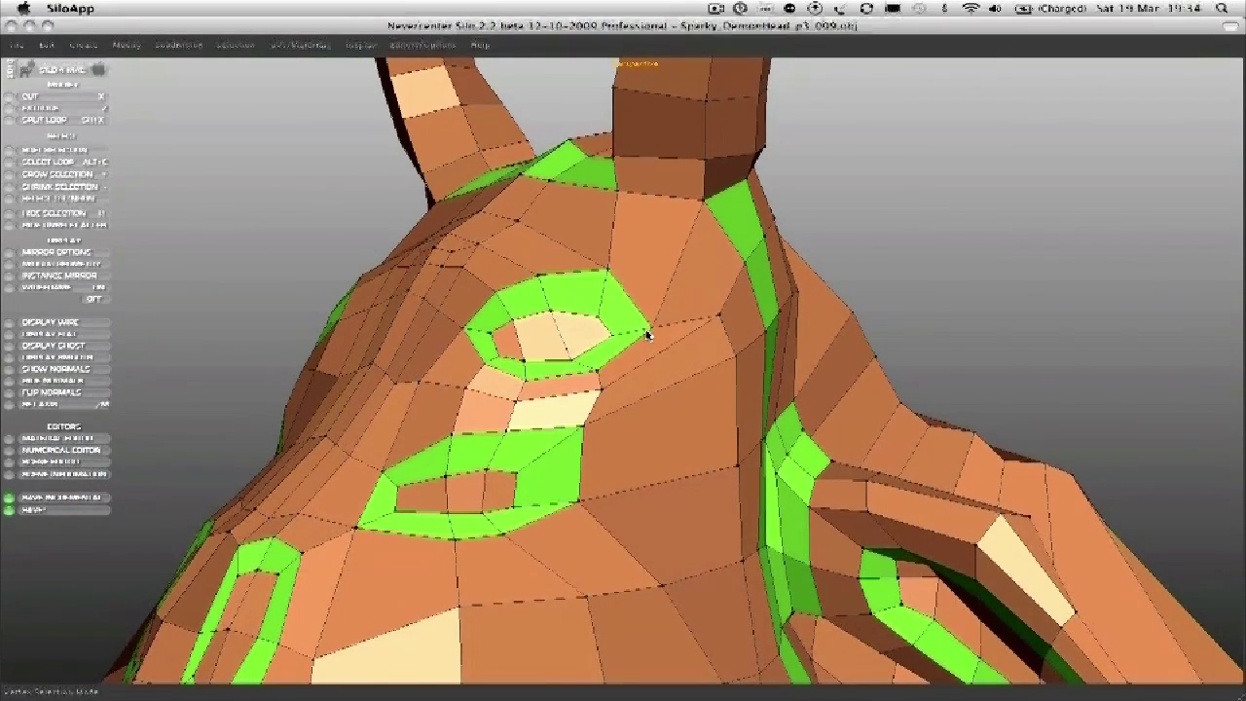
pyautogui.moveTo(720, 316); pyautogui.dragTo(696, 343)
# Create a sphere primitive and move it out in front of the face.
pyautogui.moveTo(588, 450); pyautogui.dragTo(581, 362, button='middle')
pyautogui.scroll(5, 519, 334)
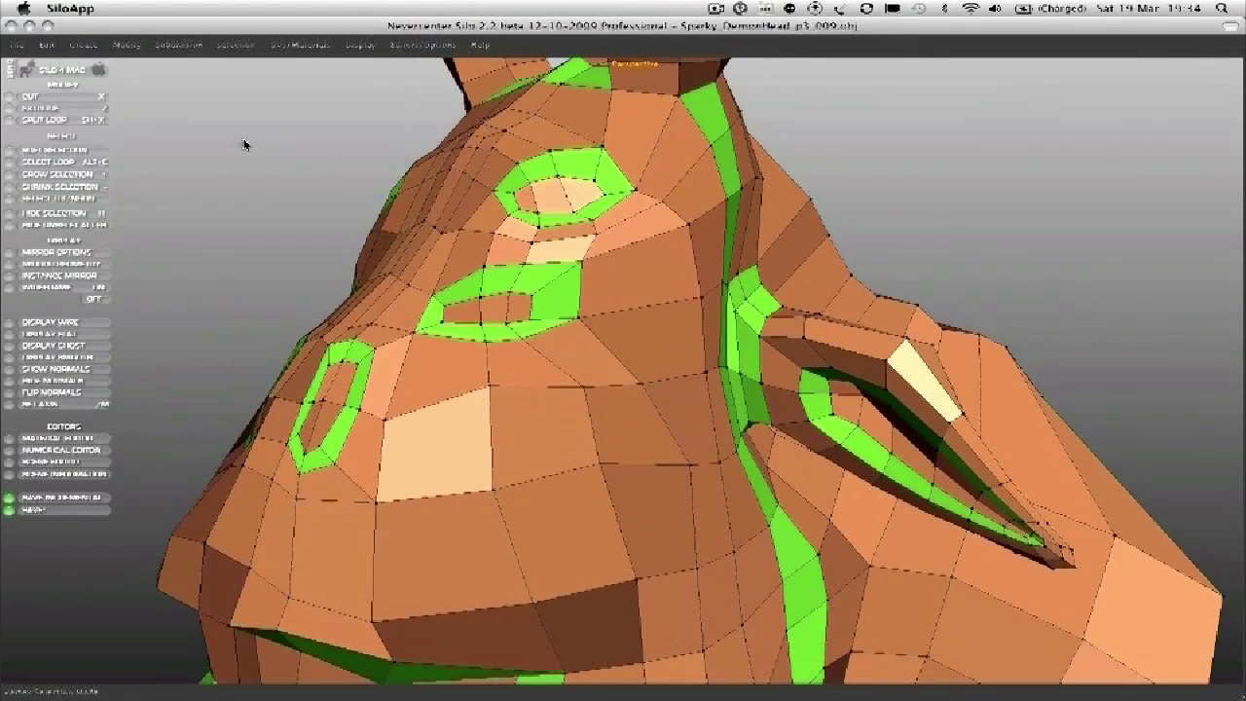
pyautogui.rightClick(243, 142)
pyautogui.moveTo(262, 150)
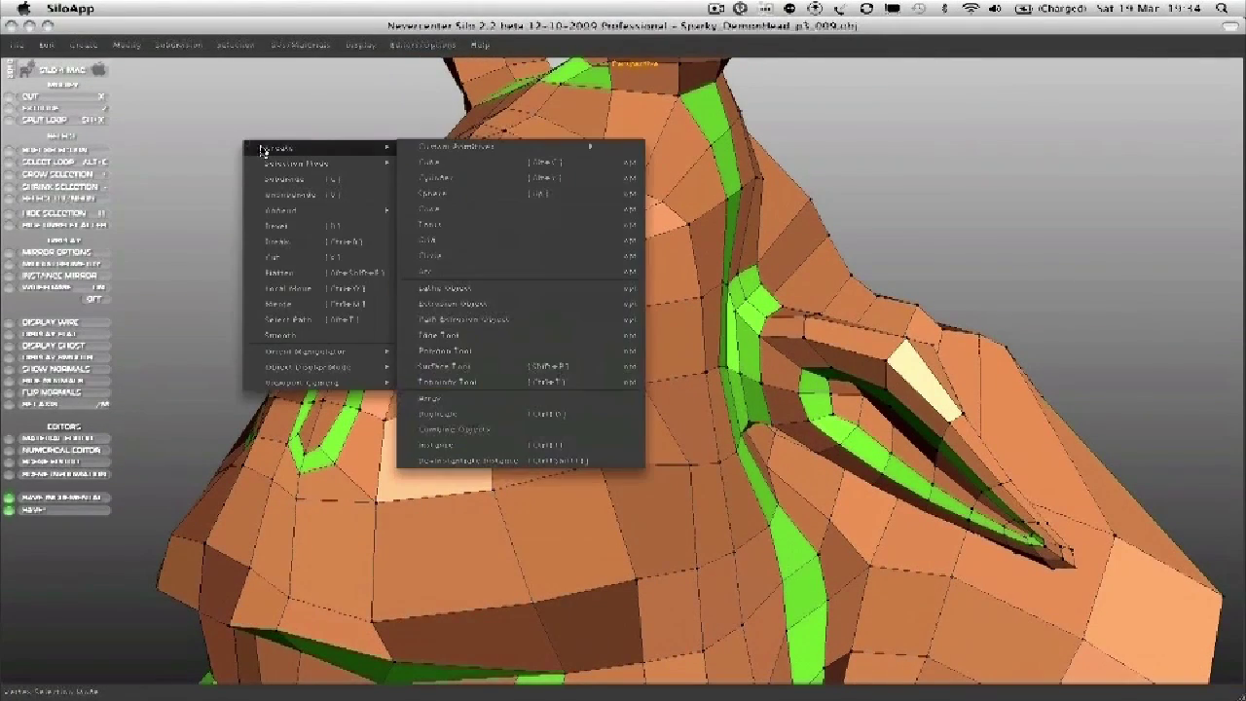
pyautogui.click(446, 196)
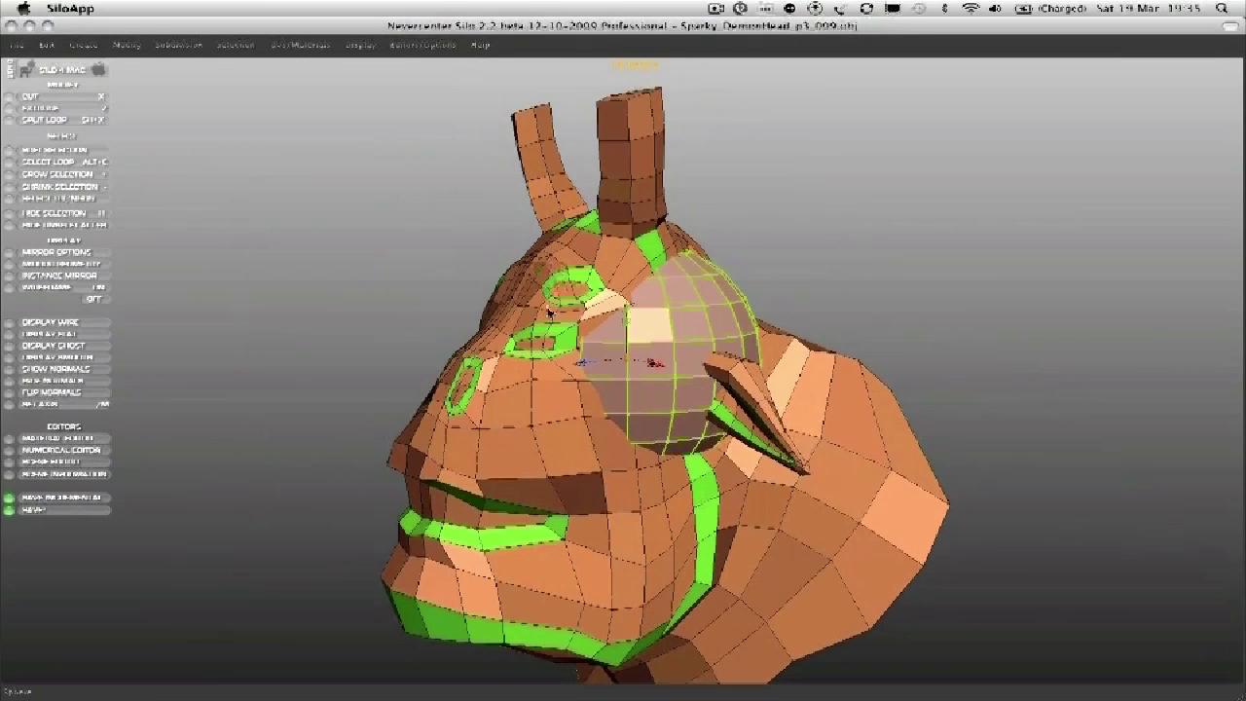
pyautogui.moveTo(597, 358); pyautogui.dragTo(361, 400)
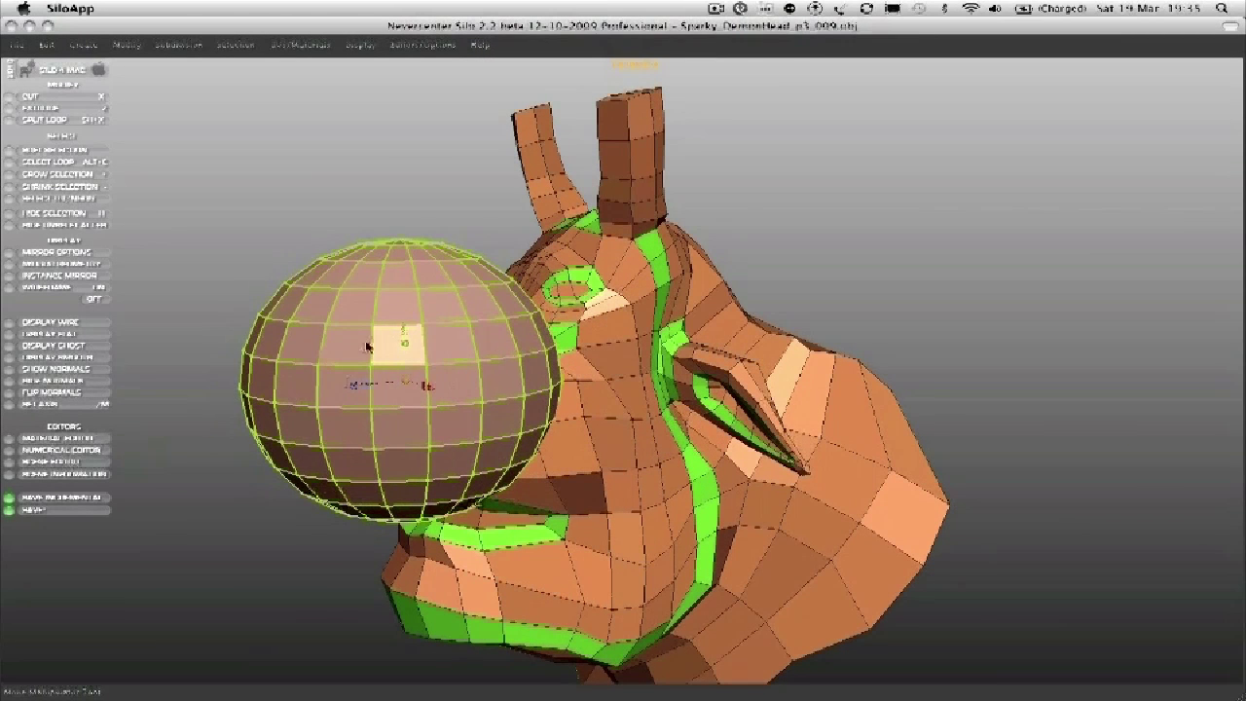
# Rotate the sphere so its pole faces forward and scale it down to roughly eyeball size.
pyautogui.press('e')
pyautogui.moveTo(398, 333); pyautogui.dragTo(386, 357)
pyautogui.press('r')
pyautogui.press('w')
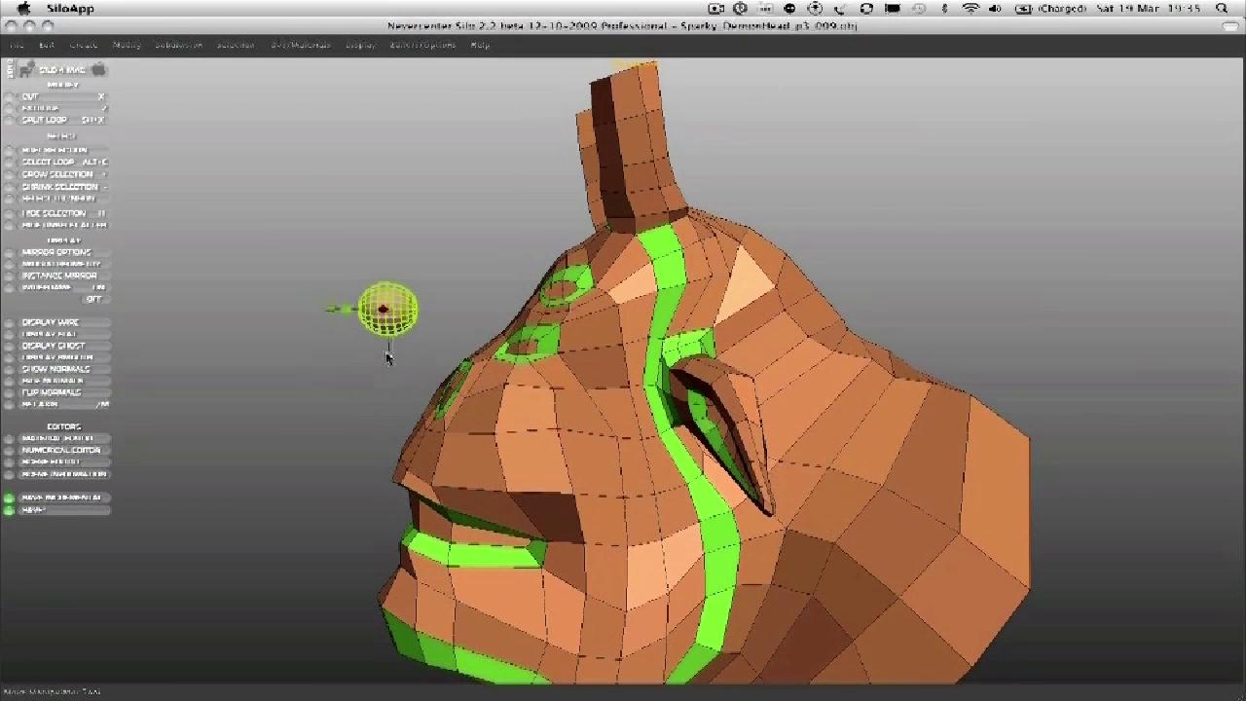
# Open the Material Editor and apply the EYE WHITE material to the sphere.
pyautogui.click(368, 45)
pyautogui.moveTo(409, 45)
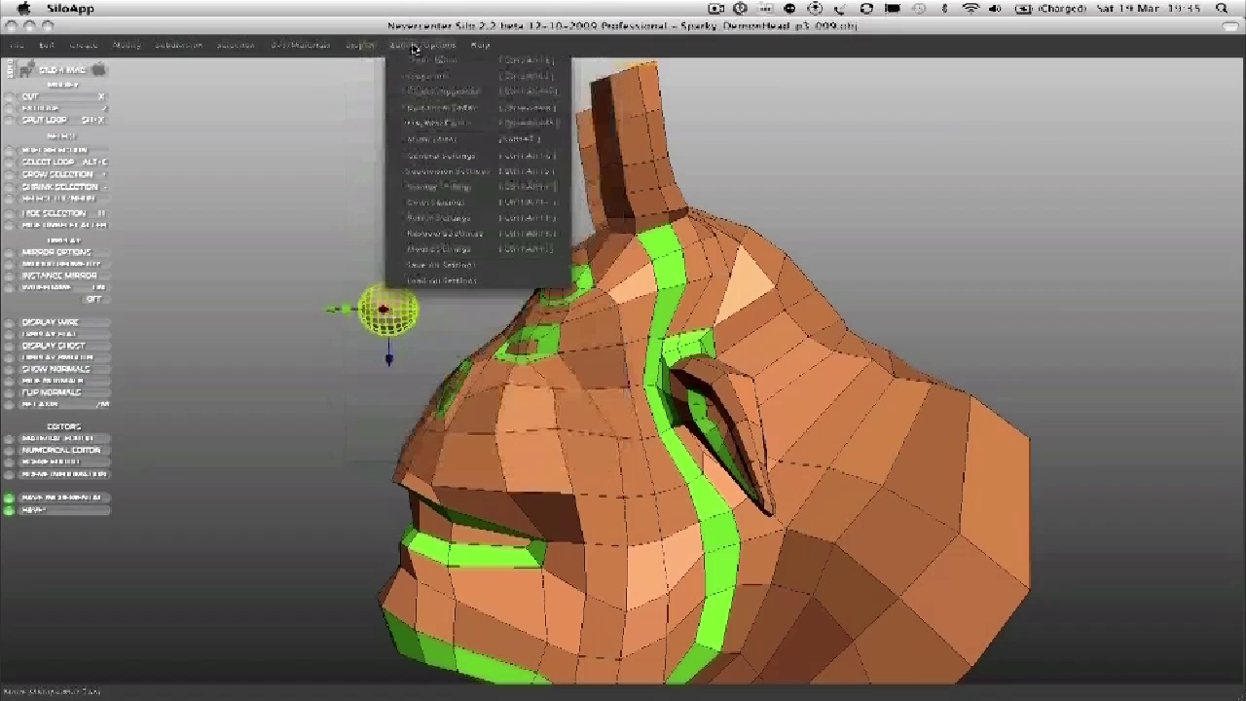
pyautogui.click(447, 125)
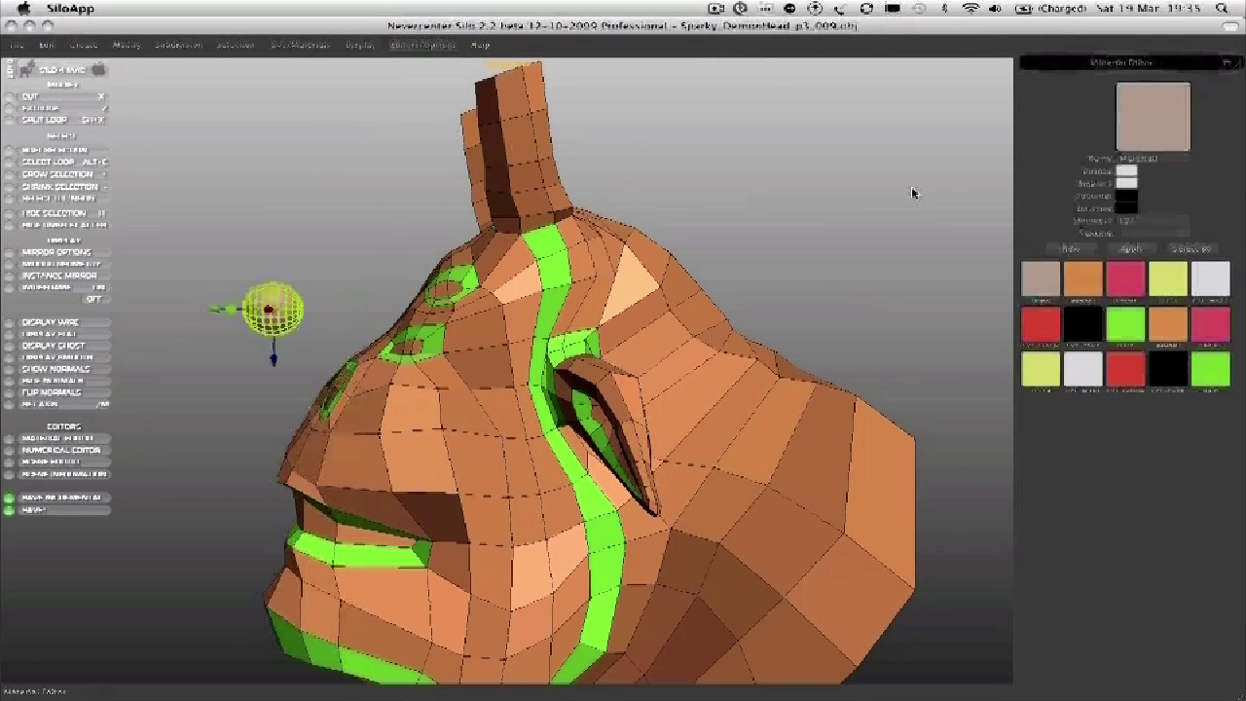
pyautogui.click(1039, 324)
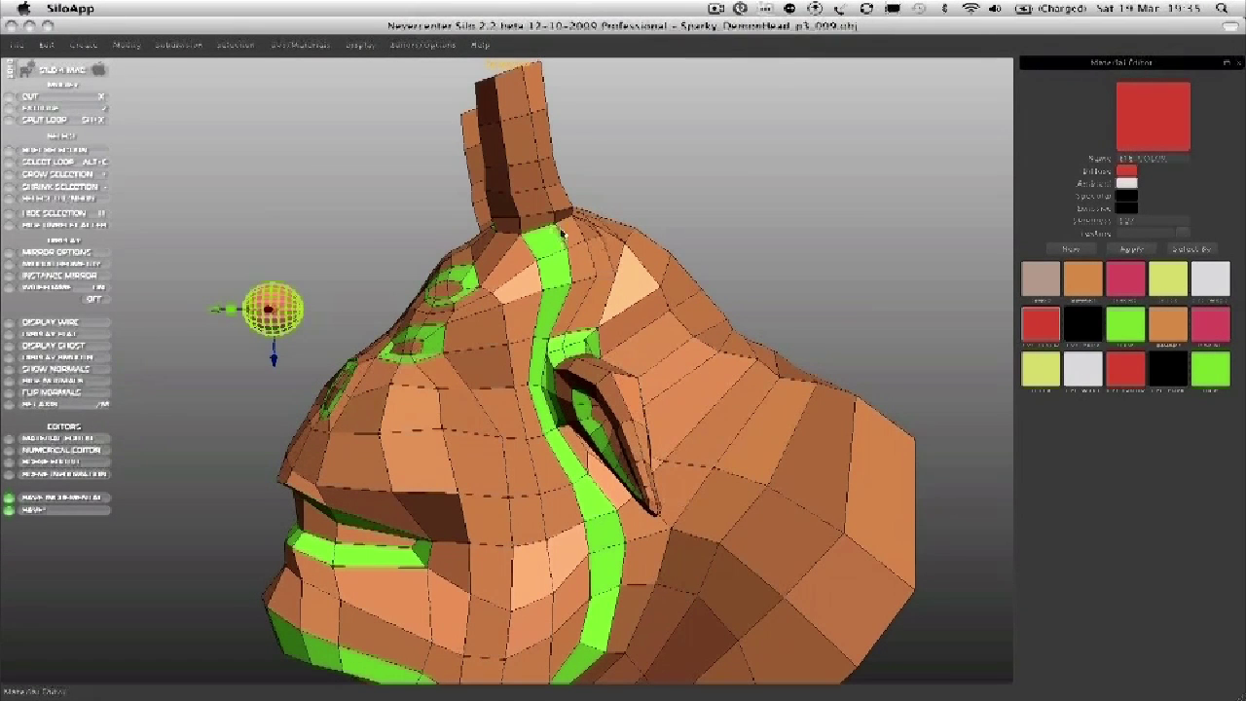
pyautogui.keyDown('alt'); pyautogui.moveTo(365, 220); pyautogui.dragTo(379, 294); pyautogui.keyUp('alt')
pyautogui.click(289, 220)
pyautogui.click(355, 344)
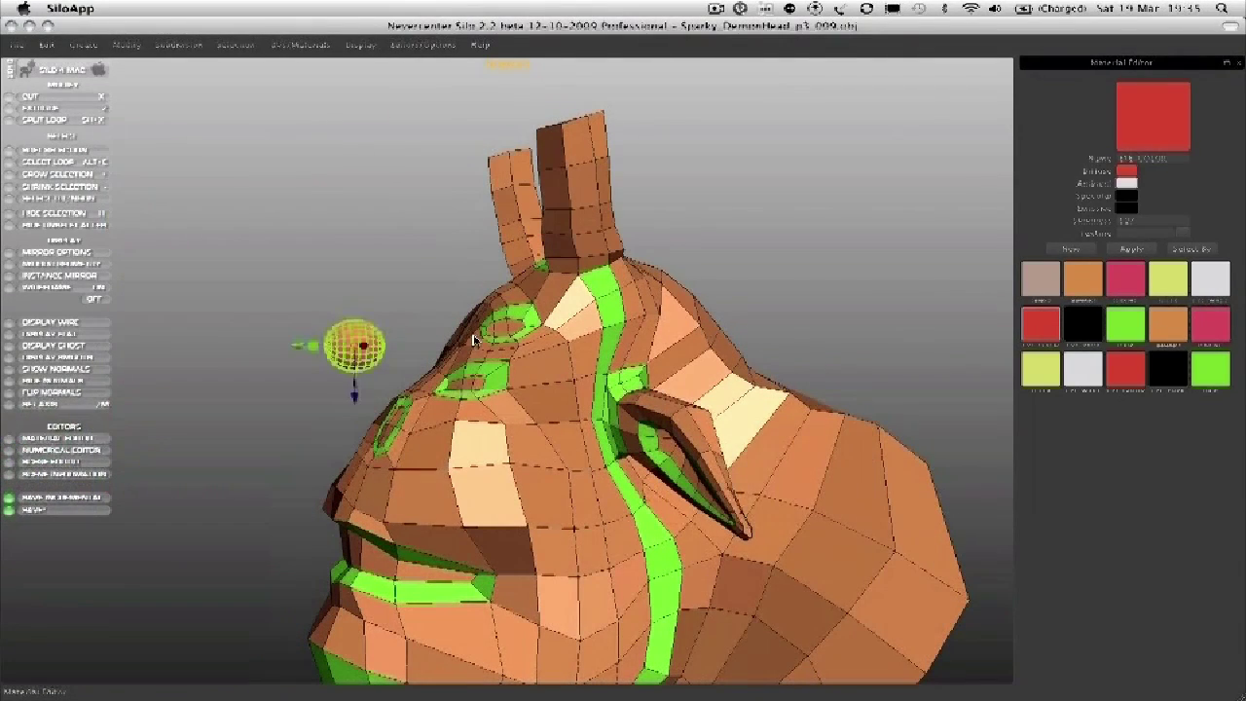
pyautogui.click(1208, 283)
pyautogui.click(1132, 254)
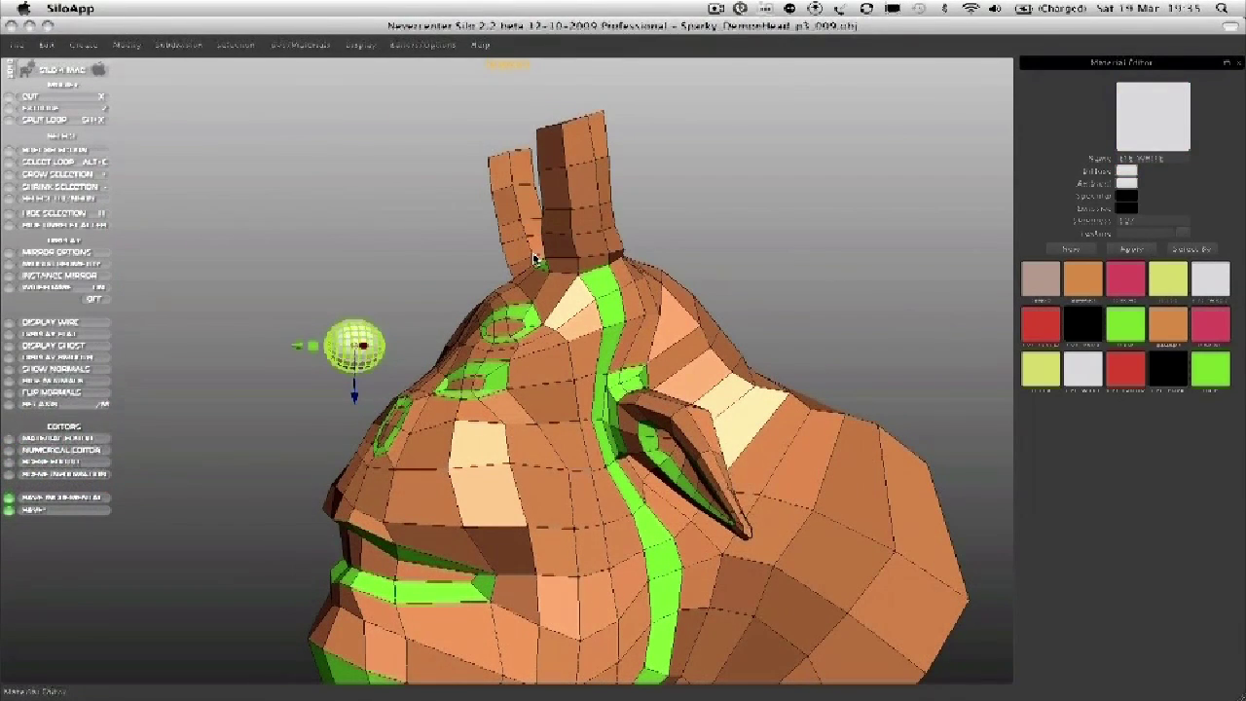
# Hide the wireframe on the white eyeball sphere.
pyautogui.click(323, 261)
pyautogui.keyDown('alt'); pyautogui.moveTo(323, 260); pyautogui.dragTo(407, 264, button='right'); pyautogui.keyUp('alt')
pyautogui.click(317, 315)
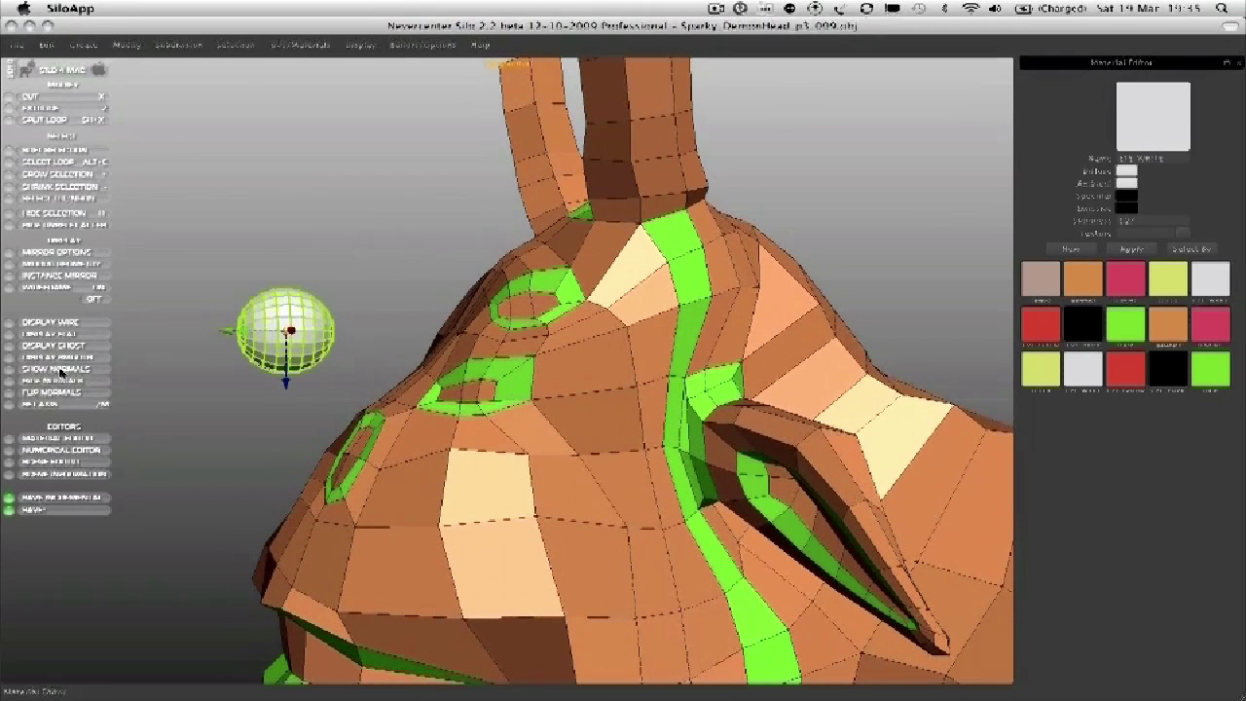
pyautogui.click(99, 290)
pyautogui.click(233, 272)
pyautogui.keyDown('alt'); pyautogui.moveTo(256, 266); pyautogui.dragTo(293, 261); pyautogui.keyUp('alt')
pyautogui.click(273, 320)
pyautogui.click(292, 262)
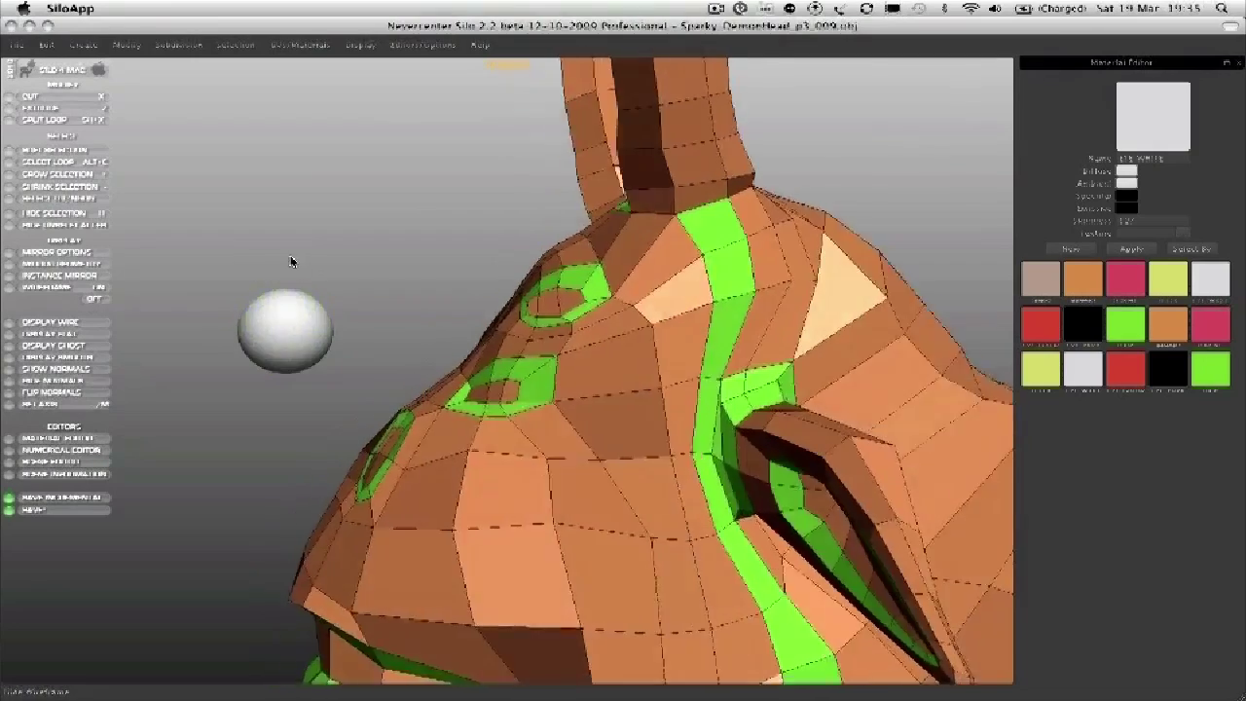
# Move the eyeball sphere up and across so it sits above the upper eye, near the horn.
pyautogui.keyDown('alt'); pyautogui.moveTo(293, 261); pyautogui.dragTo(317, 256, button='right'); pyautogui.keyUp('alt')
pyautogui.click(240, 339)
pyautogui.keyDown('alt'); pyautogui.moveTo(239, 338); pyautogui.dragTo(250, 341, button='middle'); pyautogui.keyUp('alt')
pyautogui.click(298, 273)
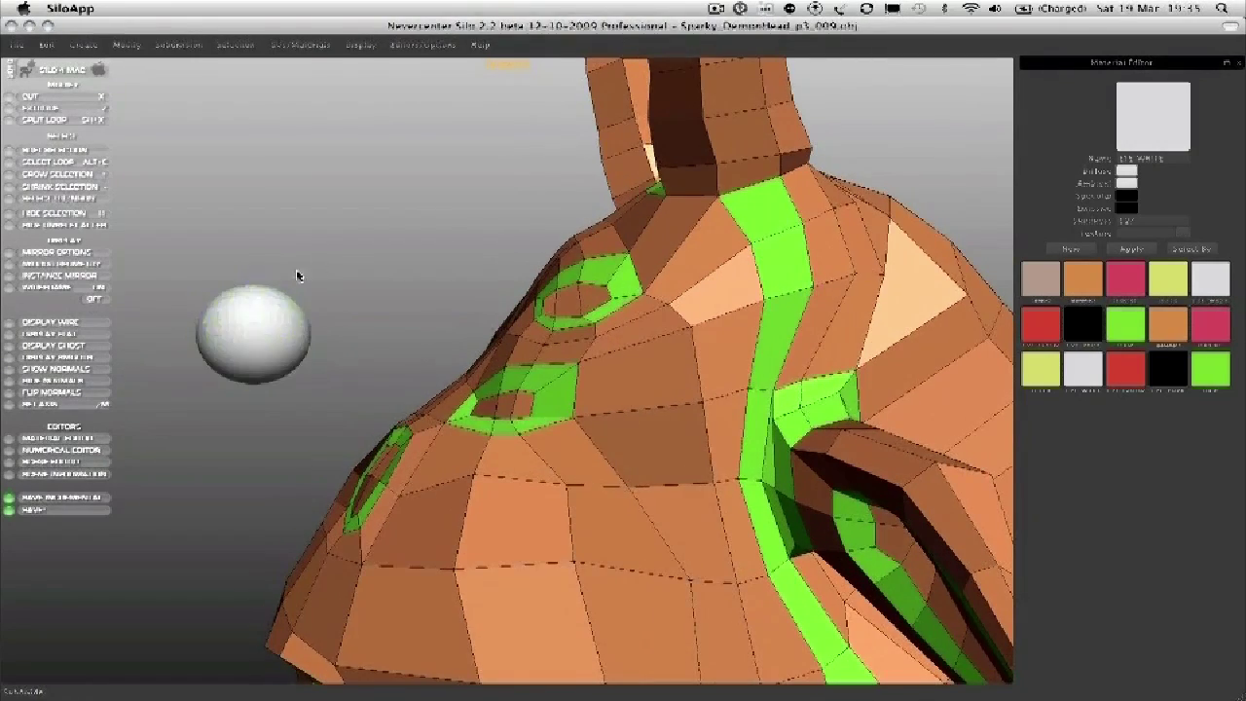
pyautogui.keyDown('alt'); pyautogui.moveTo(298, 274); pyautogui.dragTo(506, 333); pyautogui.keyUp('alt')
pyautogui.scroll(2, 383, 289)
pyautogui.click(397, 339)
pyautogui.moveTo(576, 394); pyautogui.dragTo(572, 261)
pyautogui.keyDown('alt'); pyautogui.moveTo(478, 262); pyautogui.dragTo(502, 392); pyautogui.keyUp('alt')
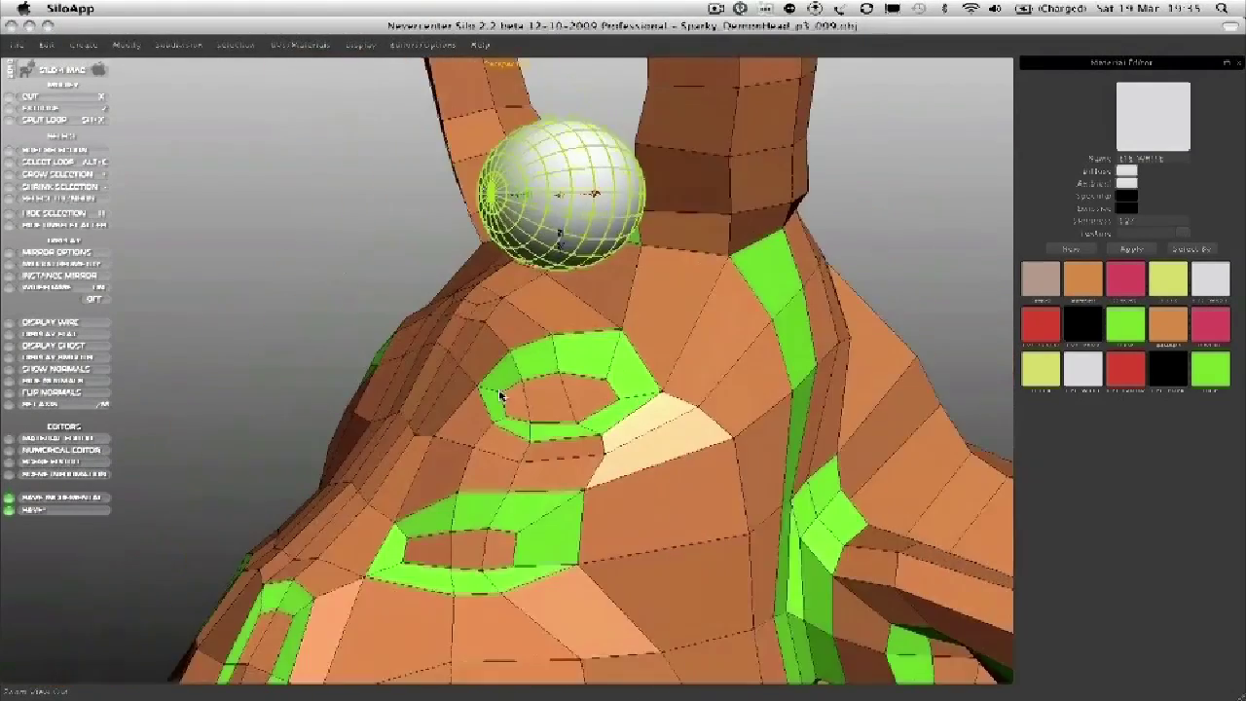
# Extrude the three inner faces of the upper eye inward to form a recessed socket.
pyautogui.scroll(5, 509, 392)
pyautogui.press('d')
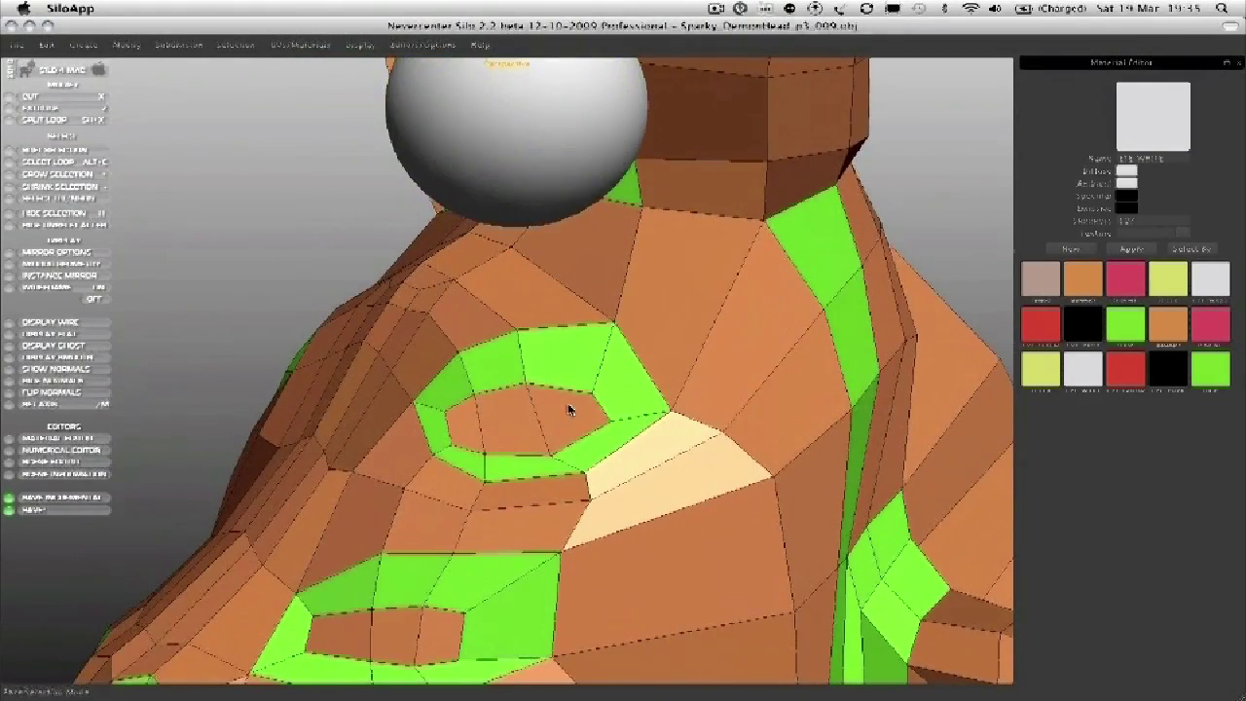
pyautogui.press('4')
pyautogui.click(516, 422)
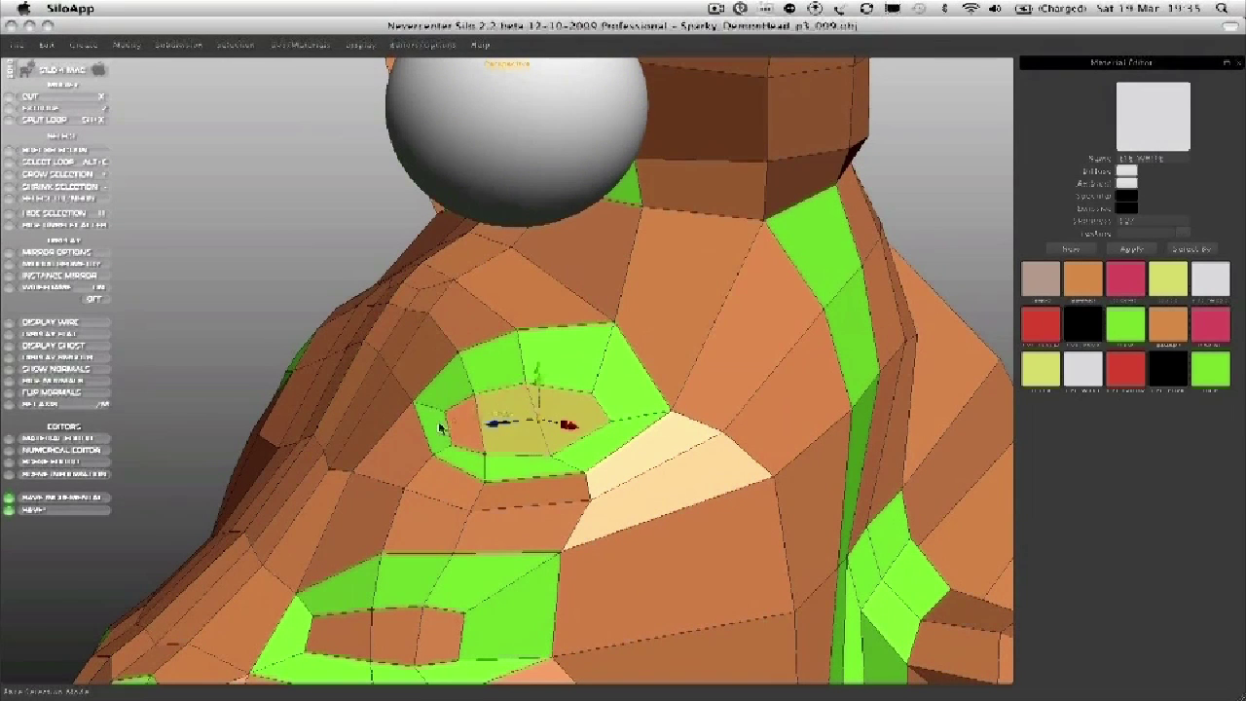
pyautogui.keyDown('shift'); pyautogui.click(453, 424); pyautogui.keyUp('shift')
pyautogui.keyDown('alt'); pyautogui.moveTo(520, 426); pyautogui.dragTo(435, 435); pyautogui.keyUp('alt')
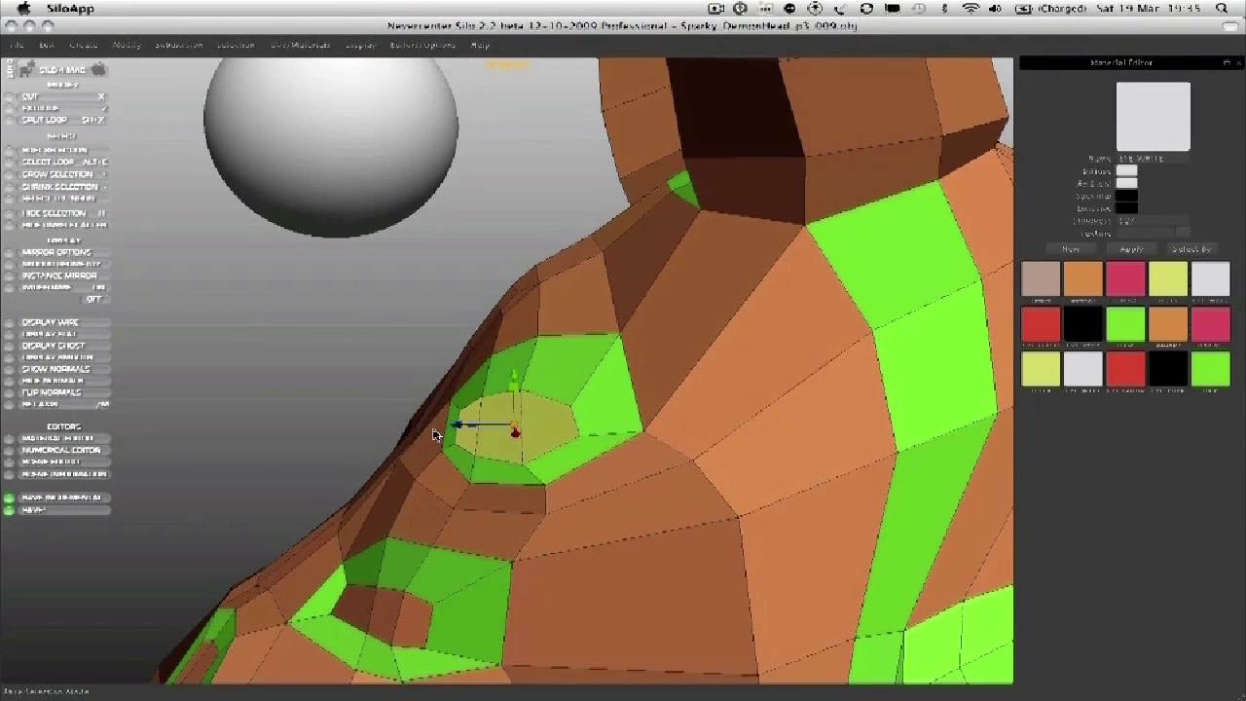
pyautogui.moveTo(426, 393)
pyautogui.keyDown('alt'); pyautogui.mouseDown()
pyautogui.moveTo(431, 380)
pyautogui.moveTo(431, 398)
pyautogui.moveTo(416, 400)
pyautogui.mouseUp(); pyautogui.keyUp('alt')
pyautogui.press('z')
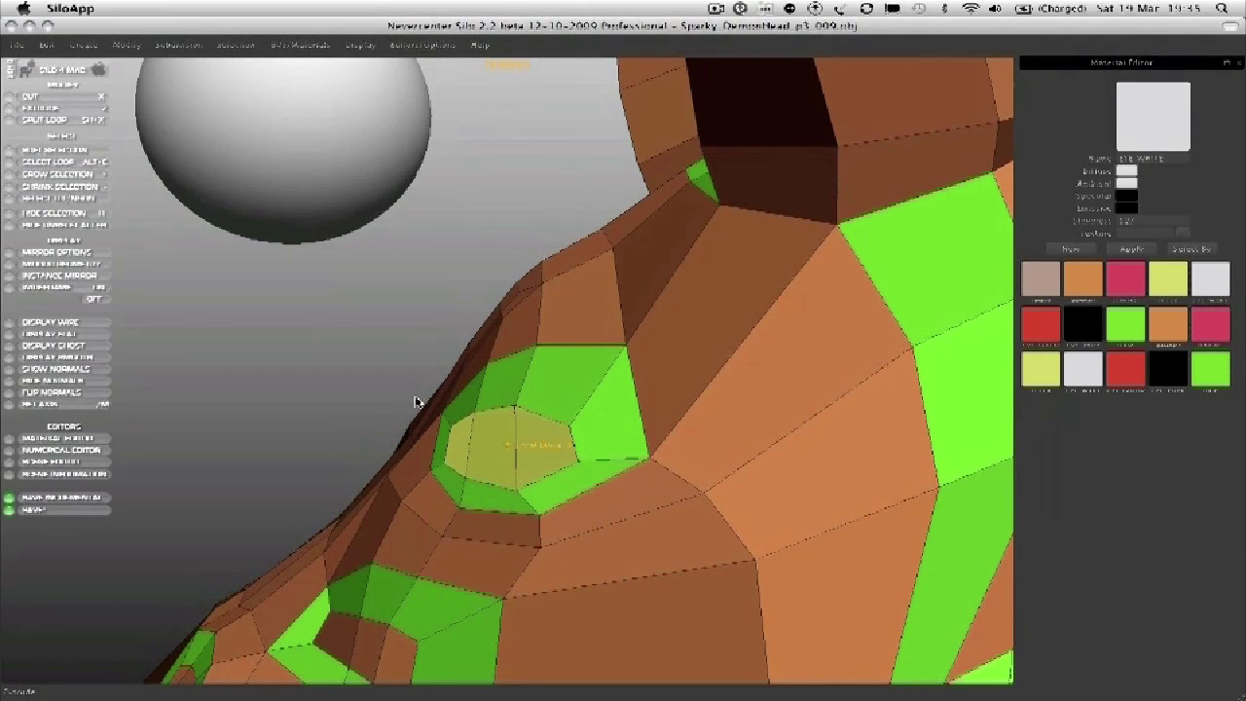
pyautogui.press('w')
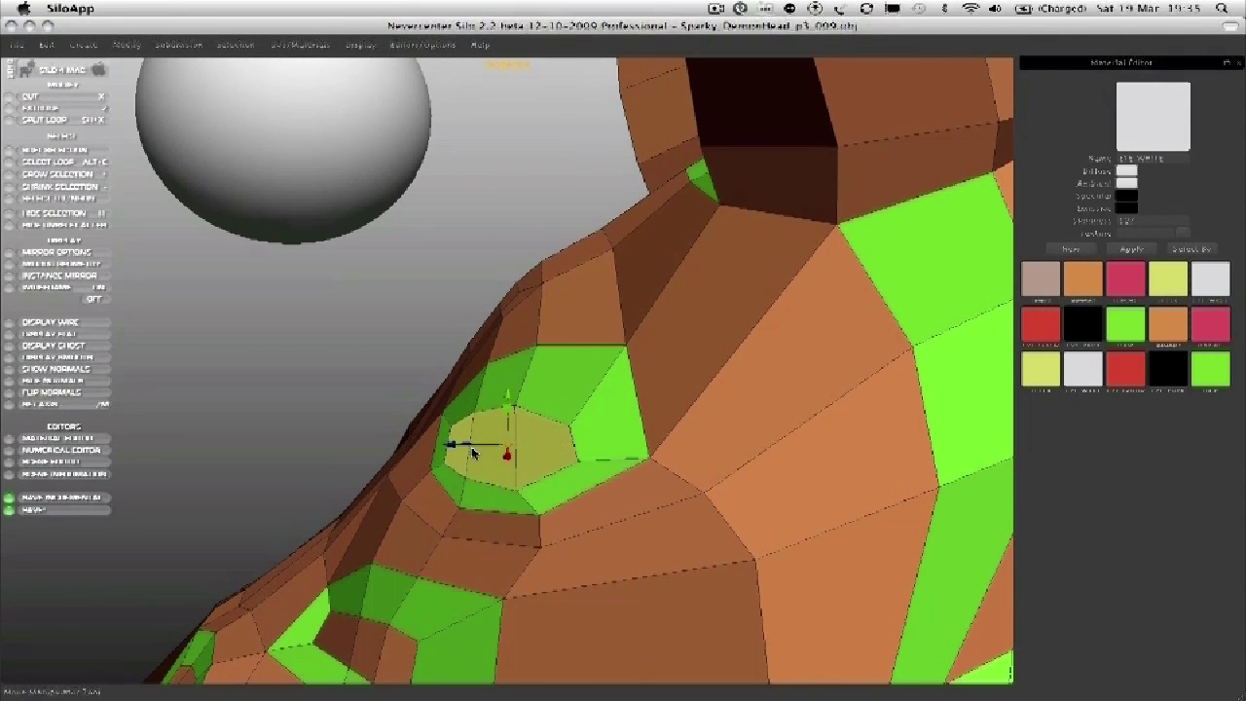
pyautogui.keyDown('alt'); pyautogui.moveTo(476, 441); pyautogui.dragTo(496, 457); pyautogui.keyUp('alt')
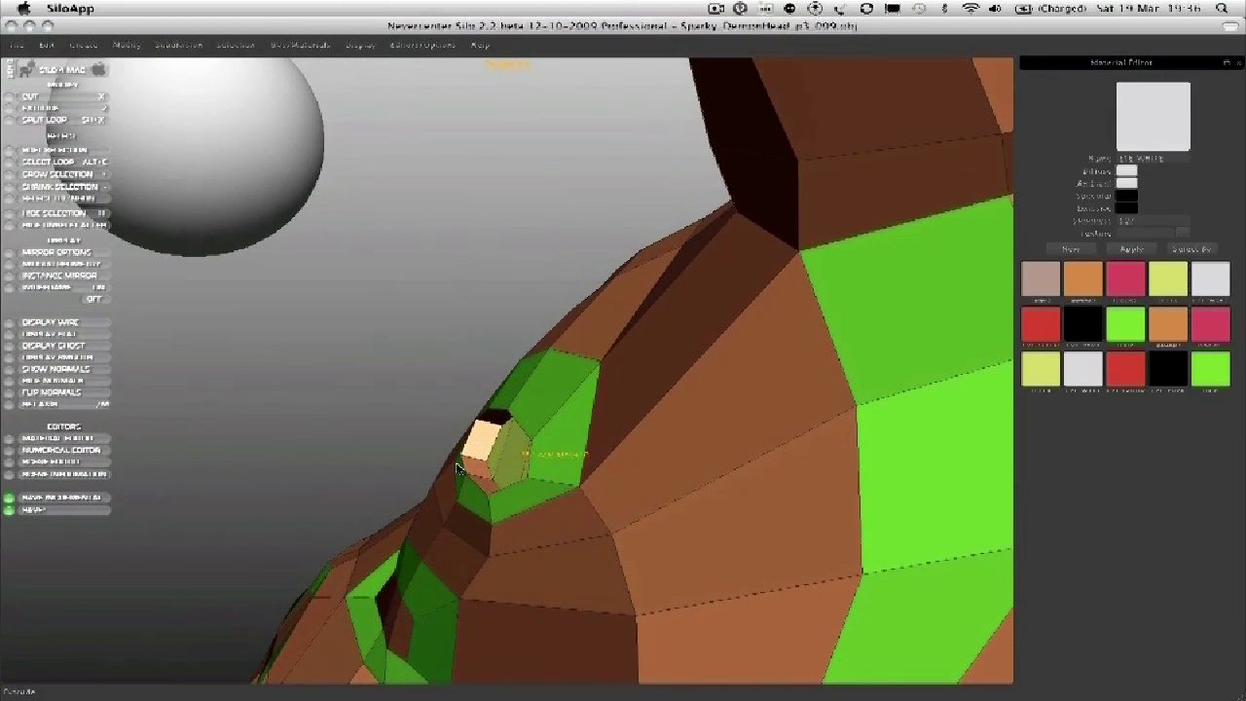
pyautogui.keyDown('alt'); pyautogui.moveTo(400, 469); pyautogui.dragTo(450, 414); pyautogui.keyUp('alt')
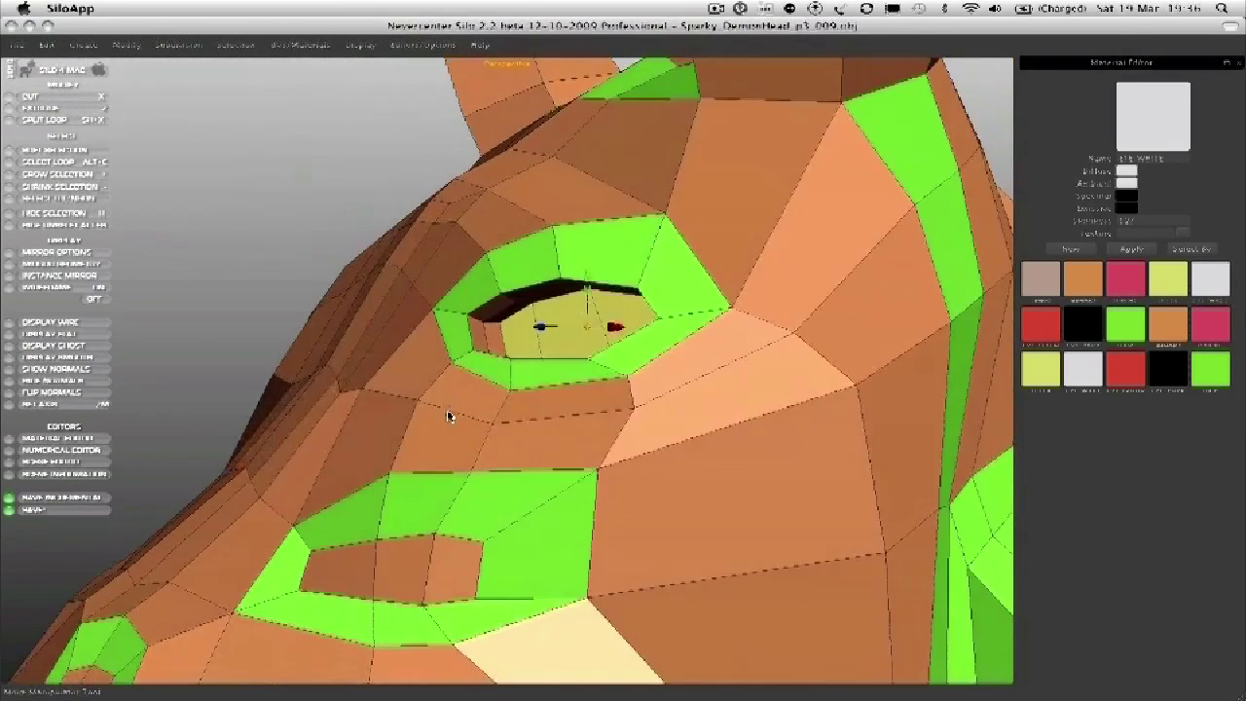
# Extrude the three inner faces of the lower eye inward to form a second socket.
pyautogui.keyDown('alt'); pyautogui.moveTo(451, 414); pyautogui.dragTo(493, 414, button='middle'); pyautogui.keyUp('alt')
pyautogui.click(398, 539)
pyautogui.keyDown('shift'); pyautogui.click(479, 513); pyautogui.keyUp('shift')
pyautogui.keyDown('shift'); pyautogui.click(531, 498); pyautogui.keyUp('shift')
pyautogui.keyDown('alt'); pyautogui.moveTo(533, 497); pyautogui.dragTo(452, 519); pyautogui.keyUp('alt')
pyautogui.press('z')
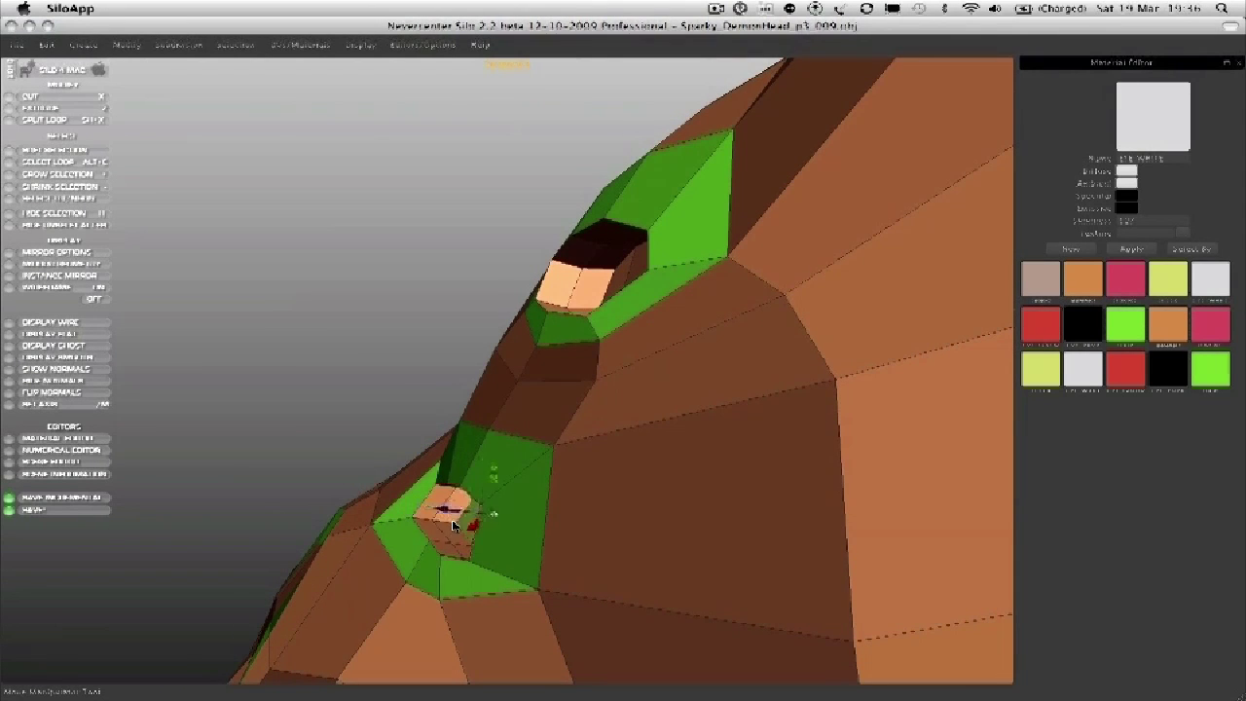
# Split the green face ring around the upper eye with an additional edge loop.
pyautogui.keyDown('alt'); pyautogui.moveTo(377, 508); pyautogui.dragTo(437, 503); pyautogui.keyUp('alt')
pyautogui.keyDown('alt'); pyautogui.moveTo(325, 352); pyautogui.dragTo(343, 481); pyautogui.keyUp('alt')
pyautogui.keyDown('alt'); pyautogui.moveTo(429, 465); pyautogui.dragTo(488, 461); pyautogui.keyUp('alt')
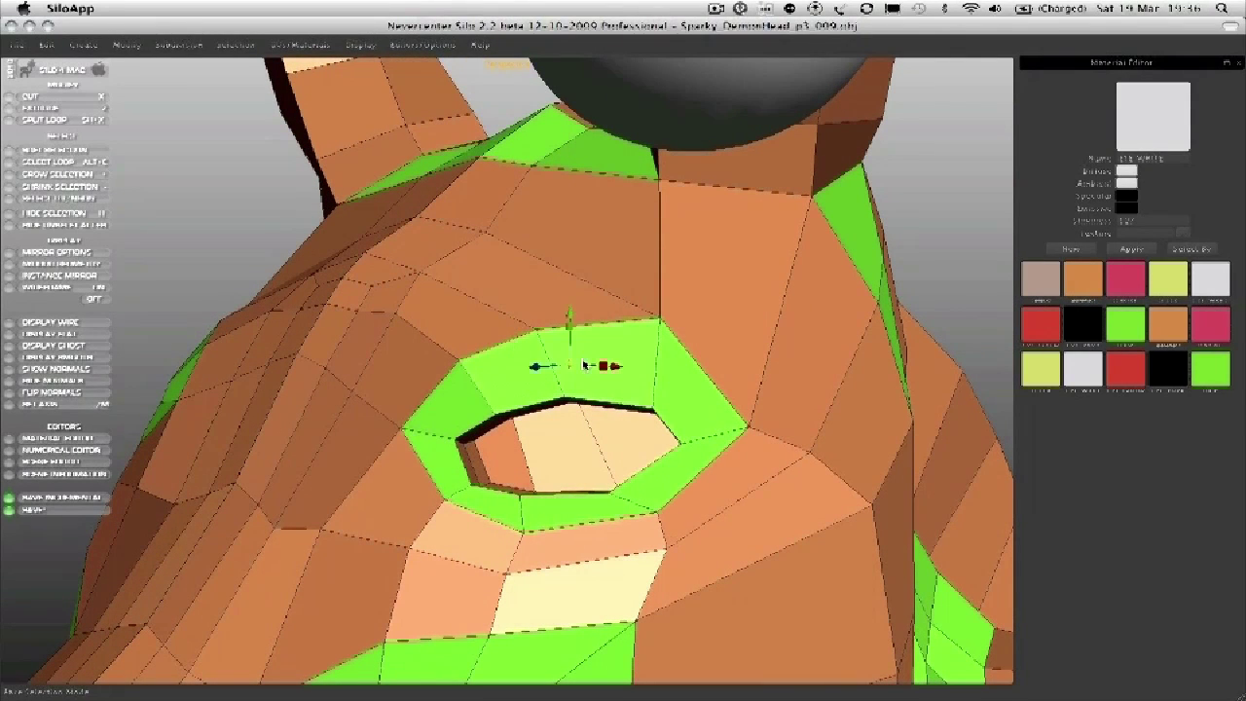
pyautogui.click(657, 353)
pyautogui.hotkey('alt', 'r')
pyautogui.hotkey('shift', 'x')
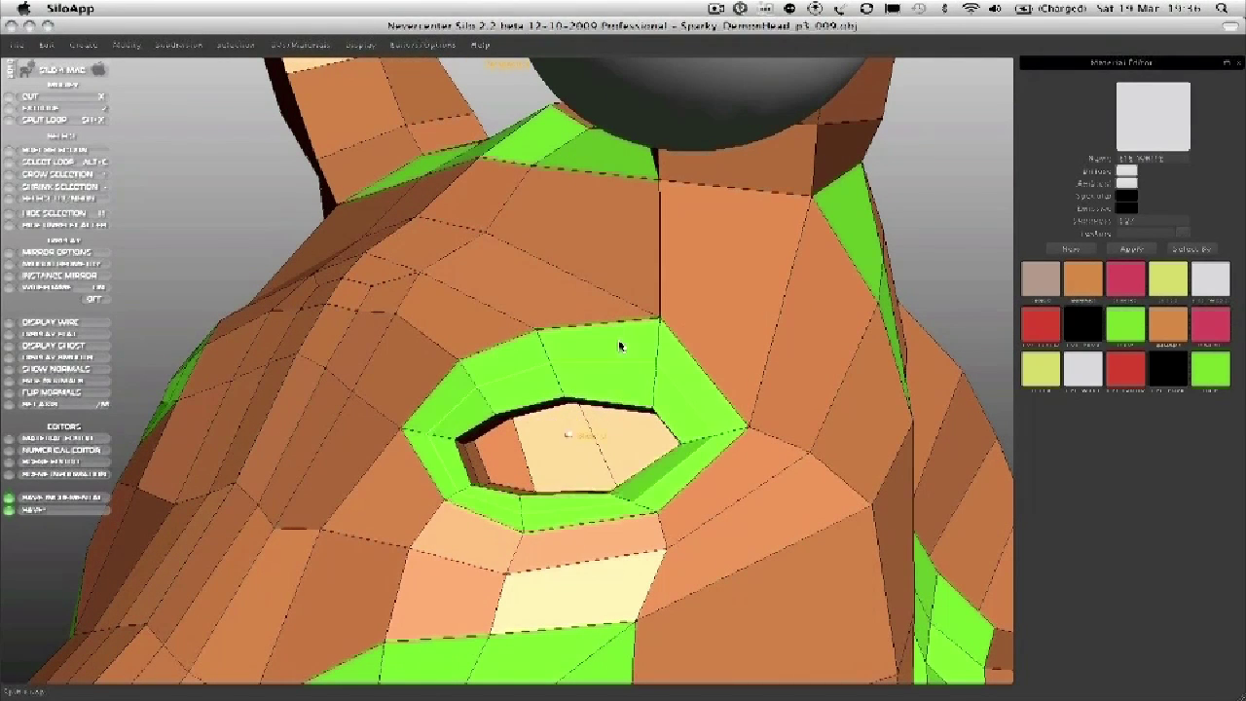
pyautogui.press('a')
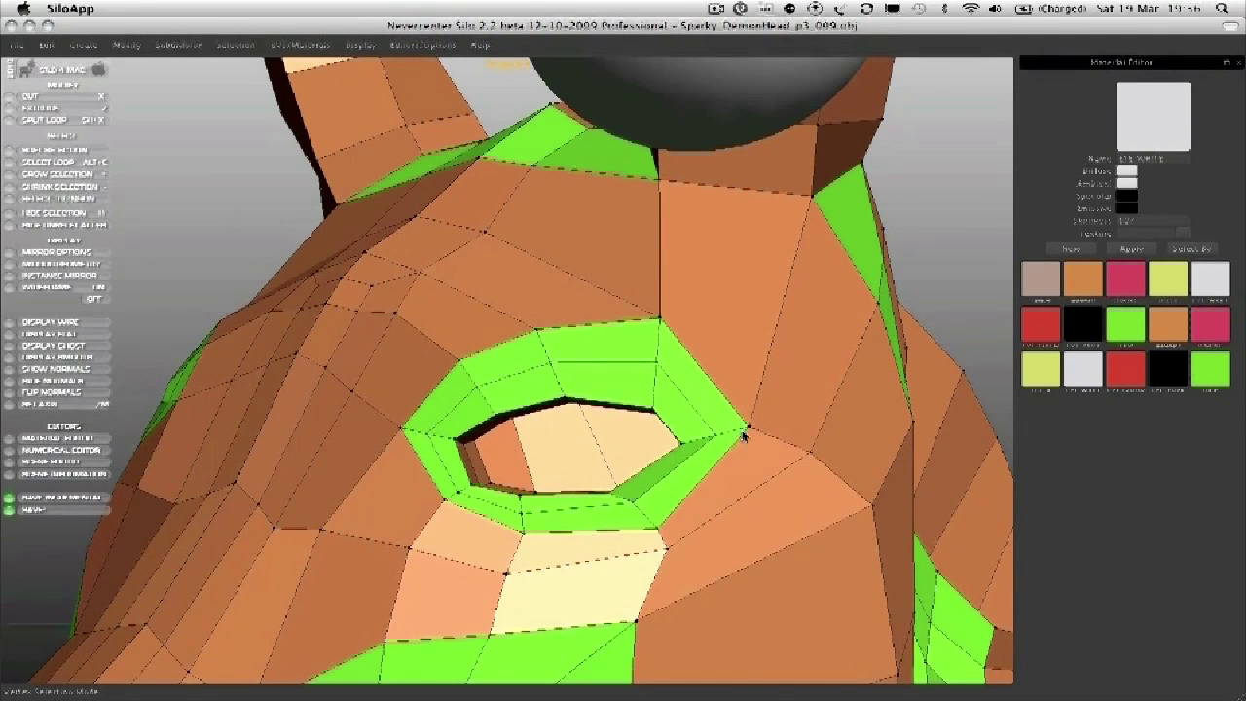
pyautogui.keyDown('alt'); pyautogui.moveTo(746, 431); pyautogui.dragTo(534, 446); pyautogui.keyUp('alt')
pyautogui.keyDown('alt'); pyautogui.moveTo(534, 446); pyautogui.dragTo(558, 361, button='middle'); pyautogui.keyUp('alt')
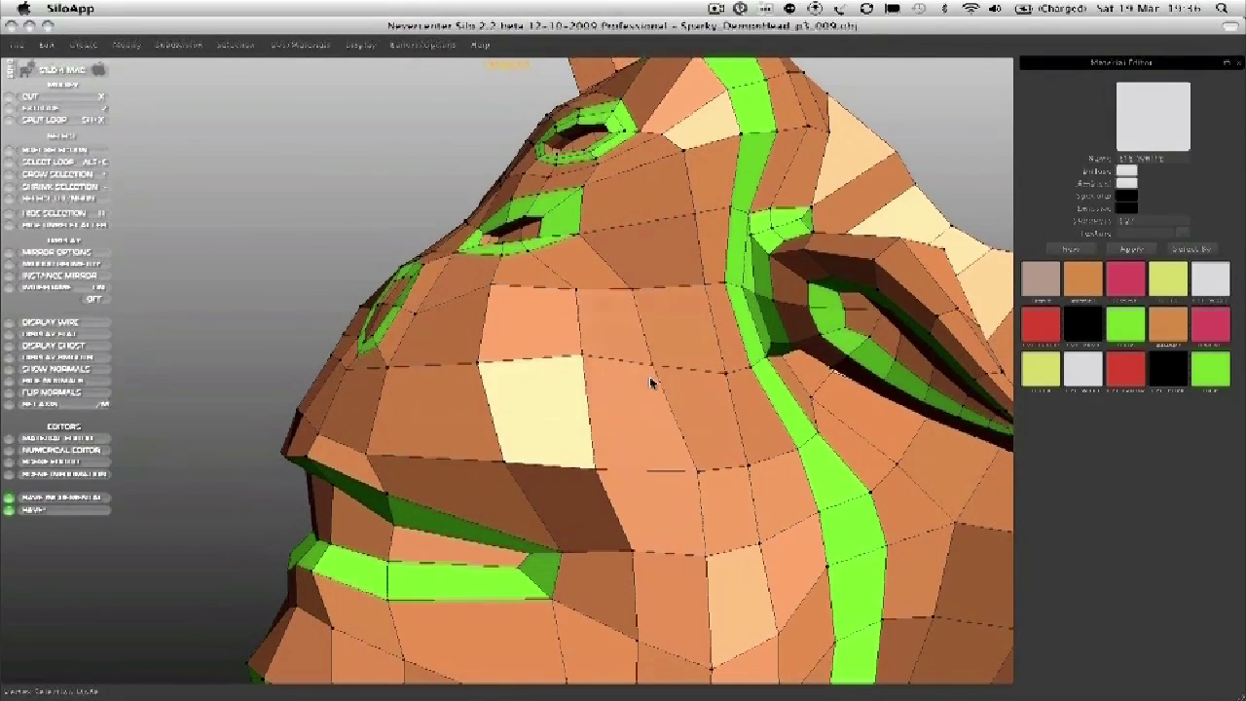
pyautogui.keyDown('alt'); pyautogui.moveTo(679, 460); pyautogui.dragTo(596, 425); pyautogui.keyUp('alt')
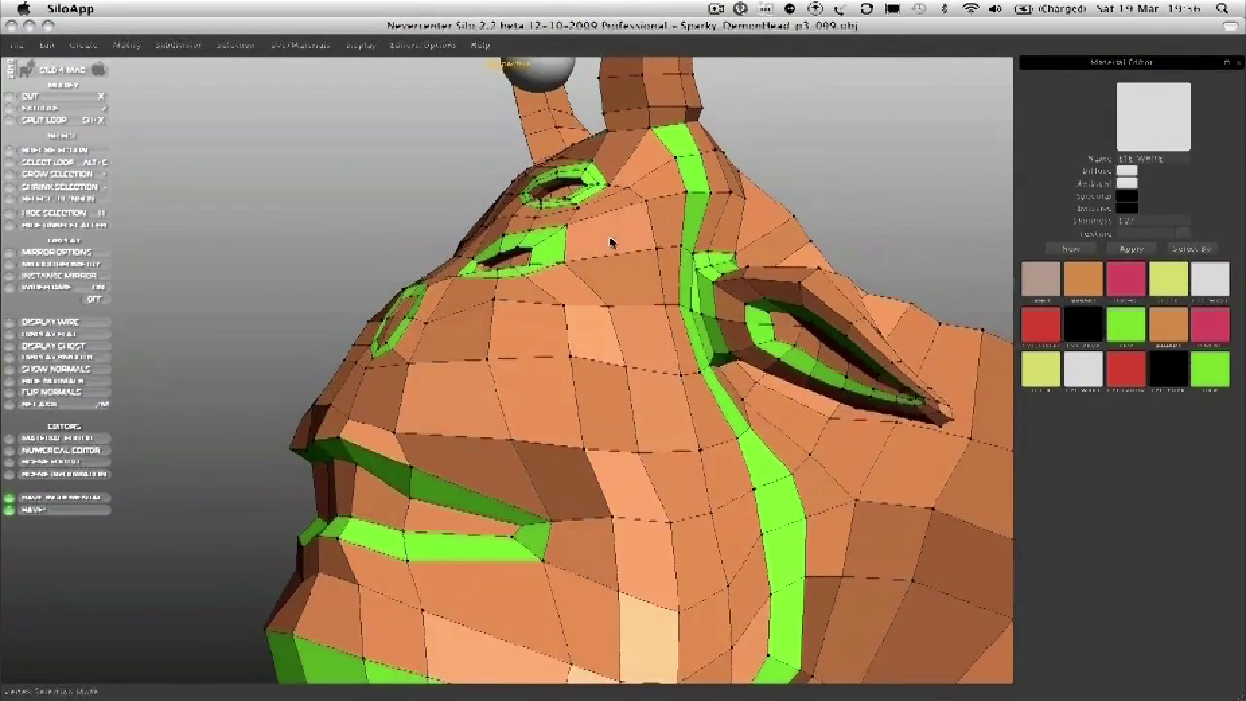
# Select the face loop running beneath the lower eye and examine how it flows across the face.
pyautogui.keyDown('alt'); pyautogui.moveTo(611, 242); pyautogui.dragTo(625, 400); pyautogui.keyUp('alt')
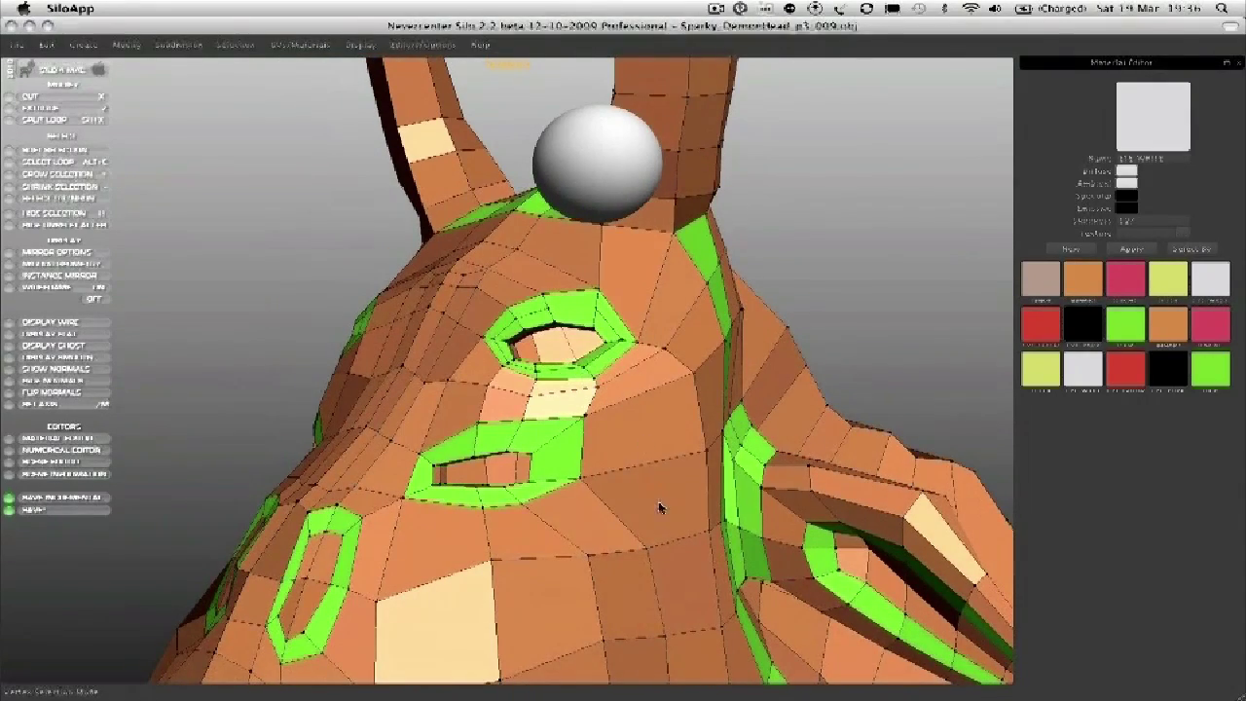
pyautogui.moveTo(653, 486); pyautogui.dragTo(613, 415, button='middle')
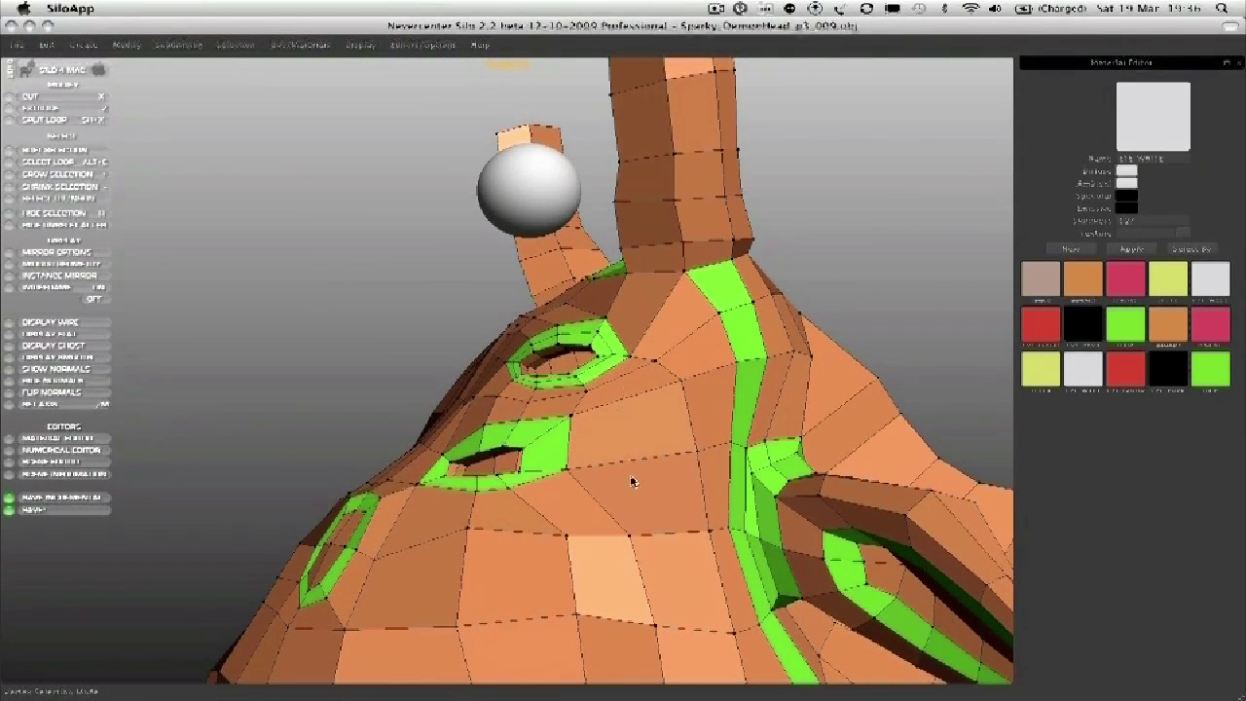
pyautogui.click(633, 498)
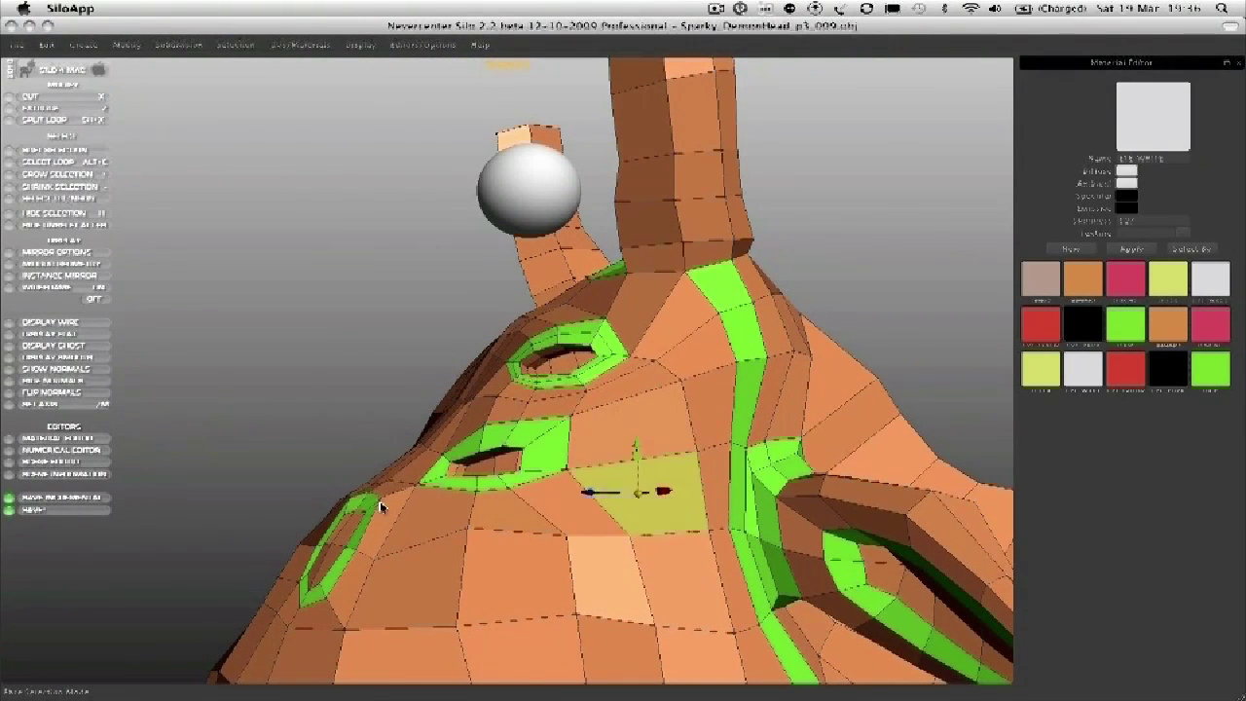
pyautogui.moveTo(383, 506); pyautogui.dragTo(403, 548, button='middle')
pyautogui.hotkey('alt', 'c')
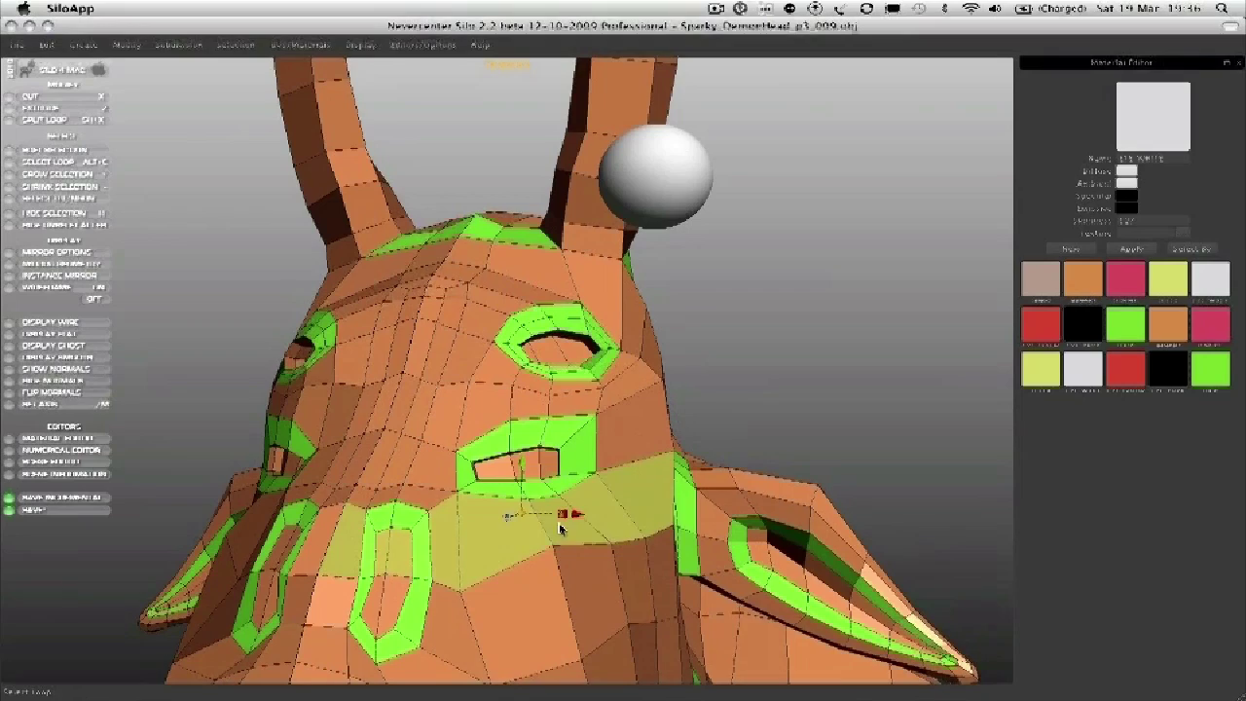
pyautogui.press('s')
pyautogui.moveTo(589, 520); pyautogui.dragTo(458, 522, button='middle')
pyautogui.moveTo(595, 491); pyautogui.dragTo(615, 365, button='middle')
# Split the face loop running from the upper eye socket down the cheek with an additional edge loop.
pyautogui.press('d')
pyautogui.click(638, 512)
pyautogui.moveTo(541, 282); pyautogui.dragTo(600, 289, button='middle')
pyautogui.hotkey('alt', 'c')
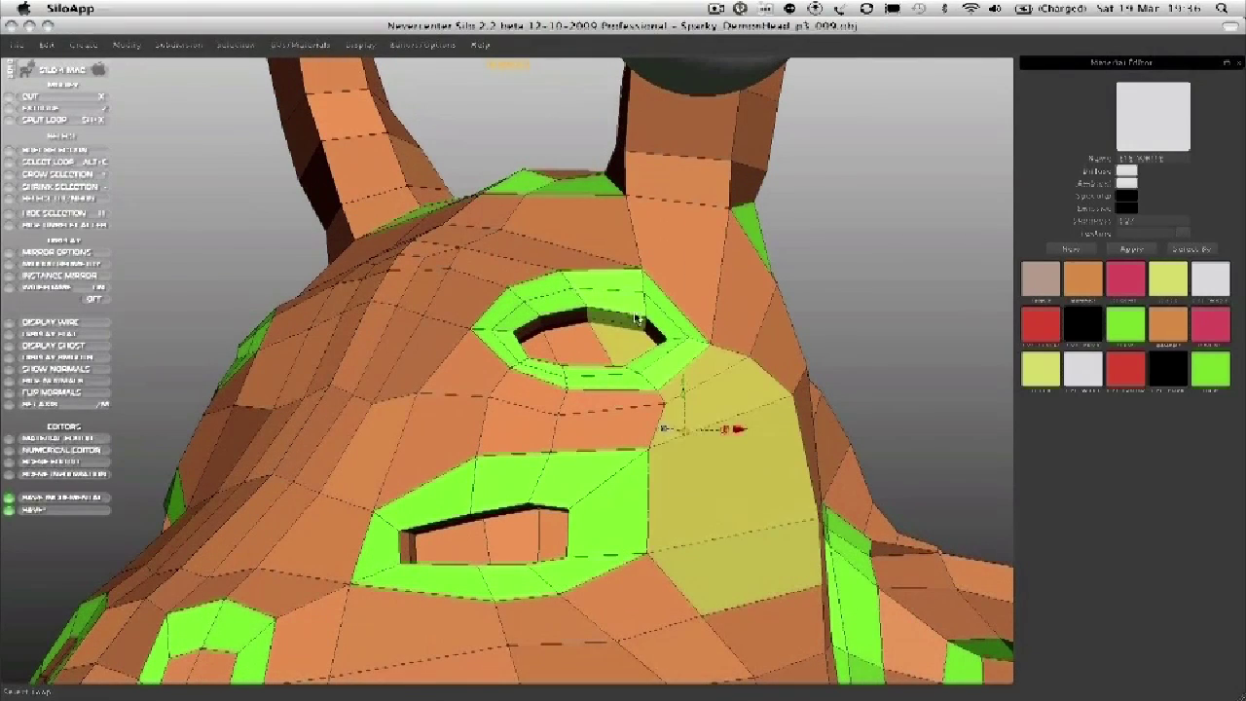
pyautogui.hotkey('shift', 'x')
# Reposition the outer-end vertices of the lower eye's green ring to round off its corner.
pyautogui.press('a')
pyautogui.moveTo(639, 405); pyautogui.dragTo(604, 360, button='middle')
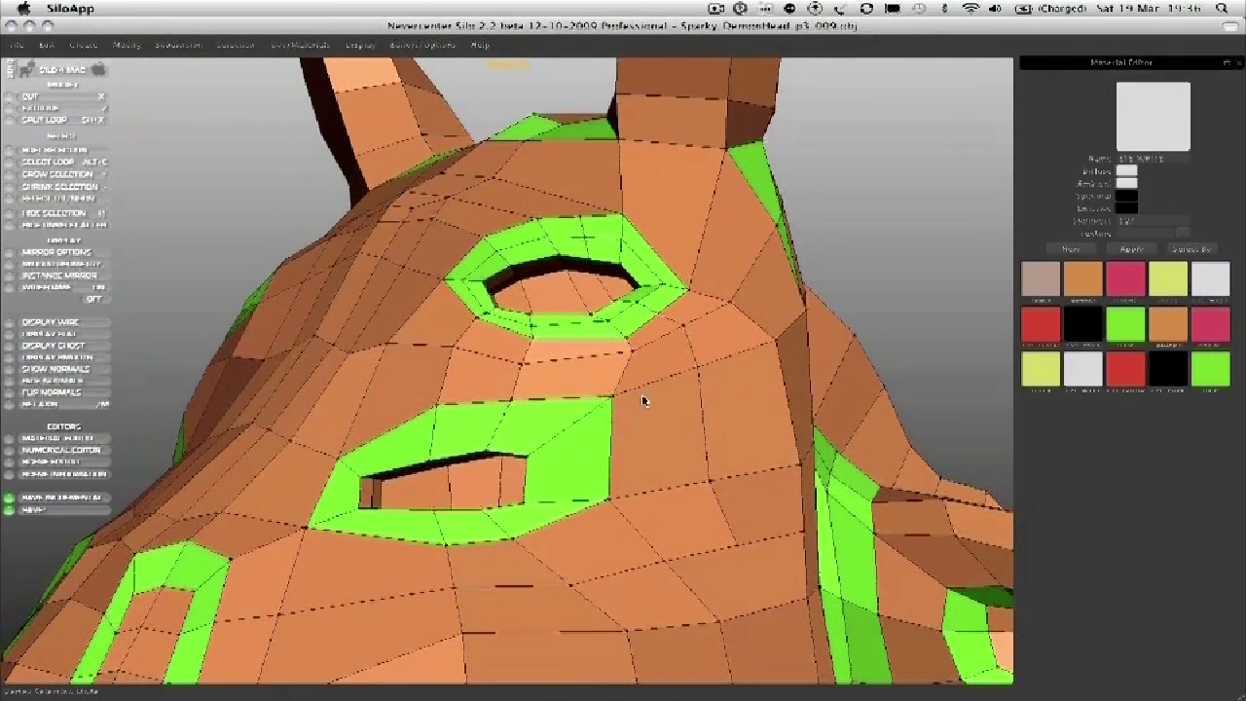
pyautogui.moveTo(604, 407); pyautogui.dragTo(595, 423)
pyautogui.moveTo(521, 459); pyautogui.dragTo(531, 455)
pyautogui.moveTo(516, 502); pyautogui.dragTo(526, 491)
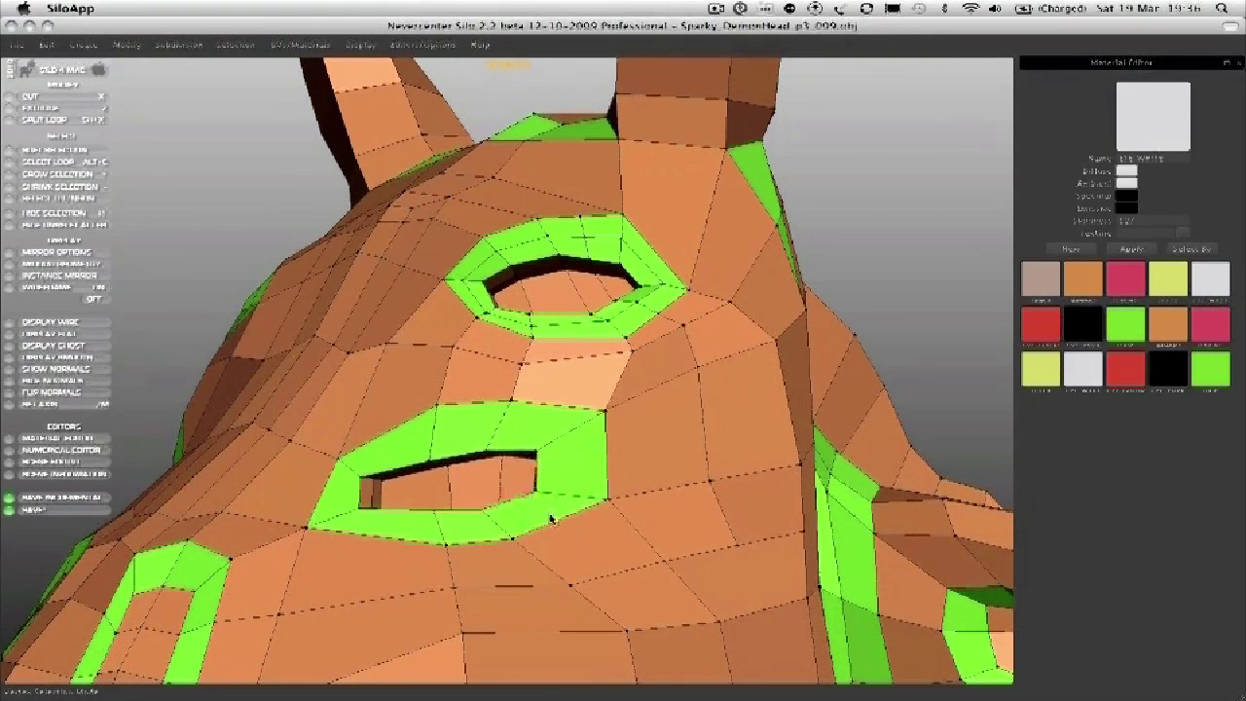
pyautogui.moveTo(596, 511); pyautogui.dragTo(594, 520)
# Split the green face ring around the lower eye with an additional edge loop and adjust two nearby cheek vertices.
pyautogui.press('d')
pyautogui.click(576, 473)
pyautogui.keyDown('shift'); pyautogui.click(540, 522); pyautogui.keyUp('shift')
pyautogui.hotkey('alt', 'e')
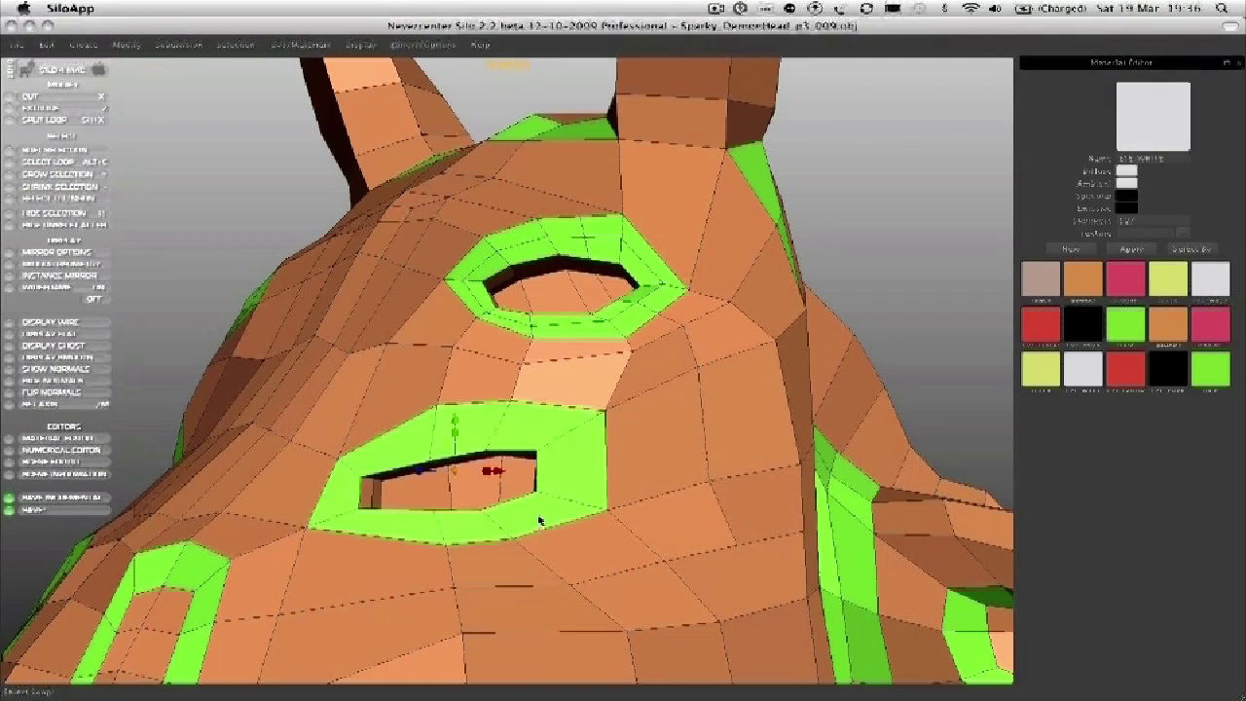
pyautogui.moveTo(553, 509)
pyautogui.mouseDown(button='middle')
pyautogui.moveTo(535, 511)
pyautogui.moveTo(545, 518)
pyautogui.mouseUp(button='middle')
pyautogui.press('a')
pyautogui.moveTo(654, 509); pyautogui.dragTo(643, 502)
pyautogui.moveTo(552, 525); pyautogui.dragTo(561, 530)
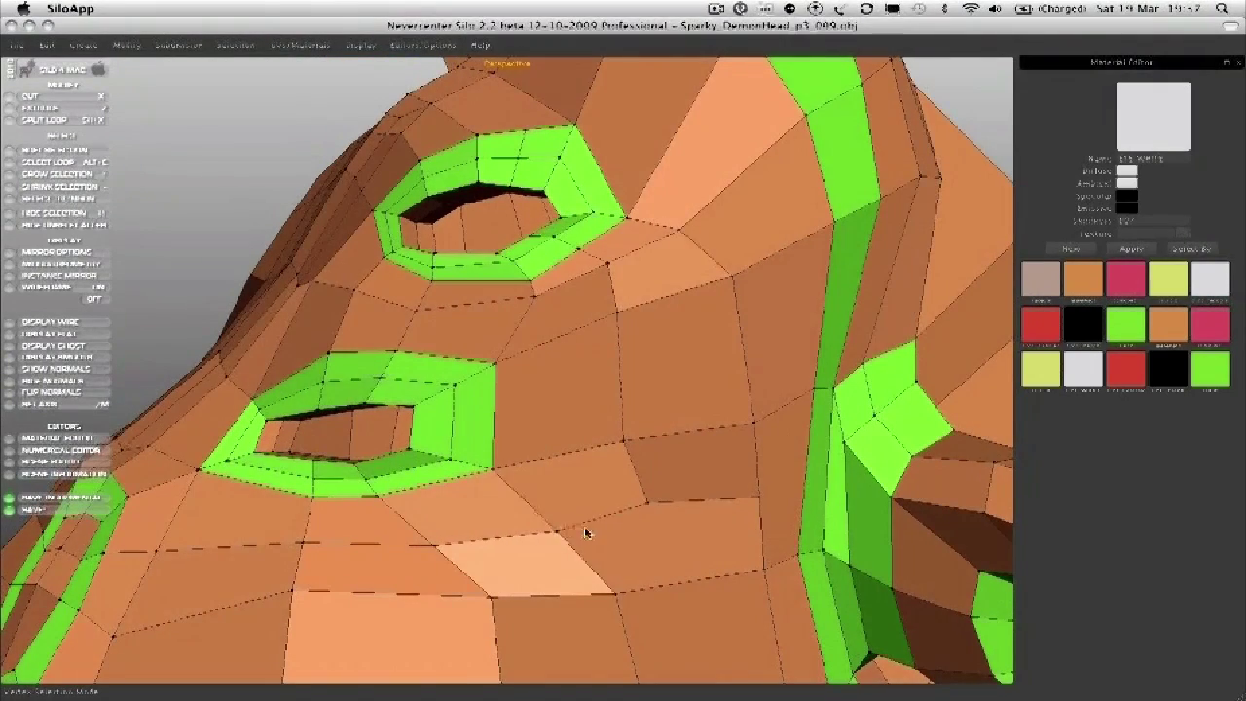
# Shift two cheek vertices beside the lower eye toward the ear and cut a diagonal edge down from the patch corner.
pyautogui.moveTo(551, 524); pyautogui.dragTo(507, 495, button='middle')
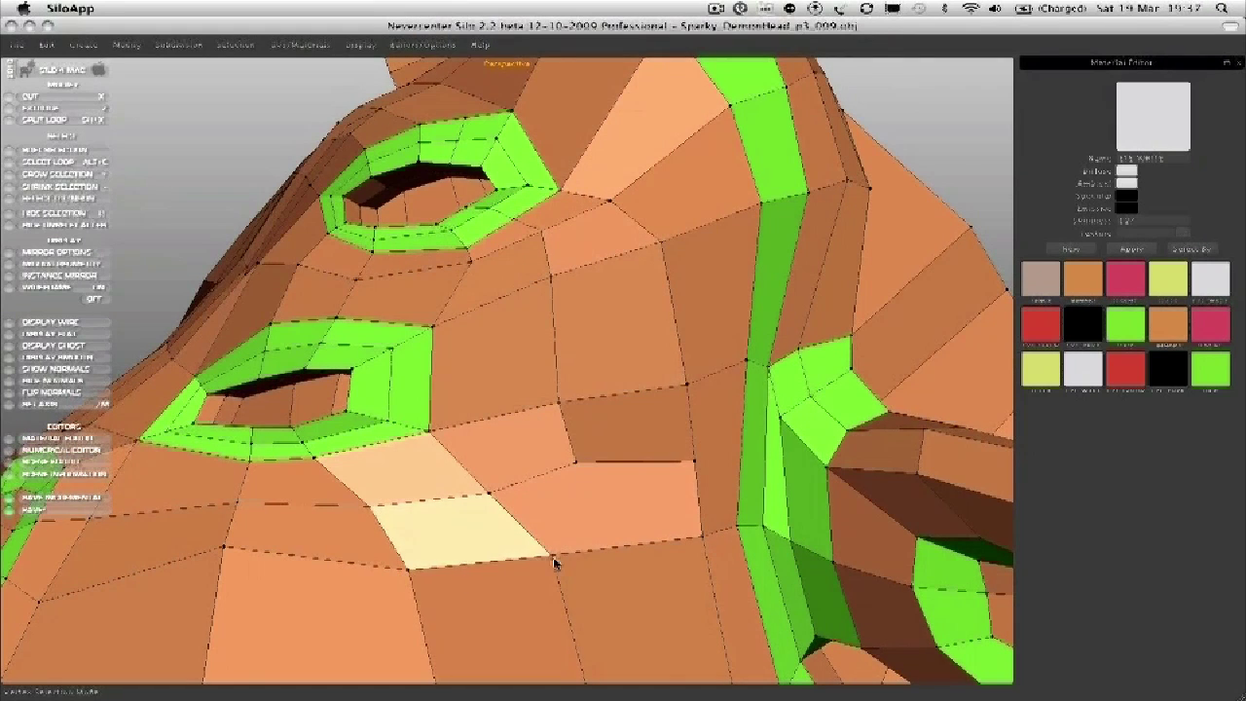
pyautogui.moveTo(579, 523); pyautogui.dragTo(543, 480, button='middle')
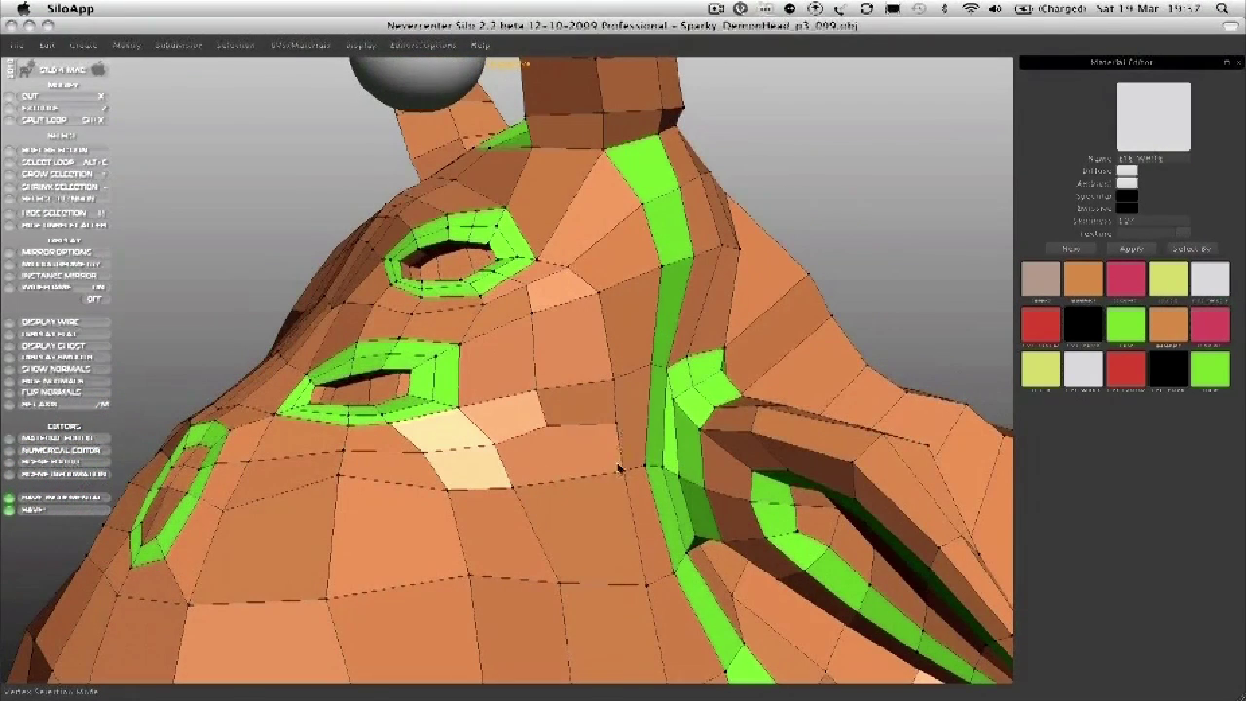
pyautogui.click(568, 404)
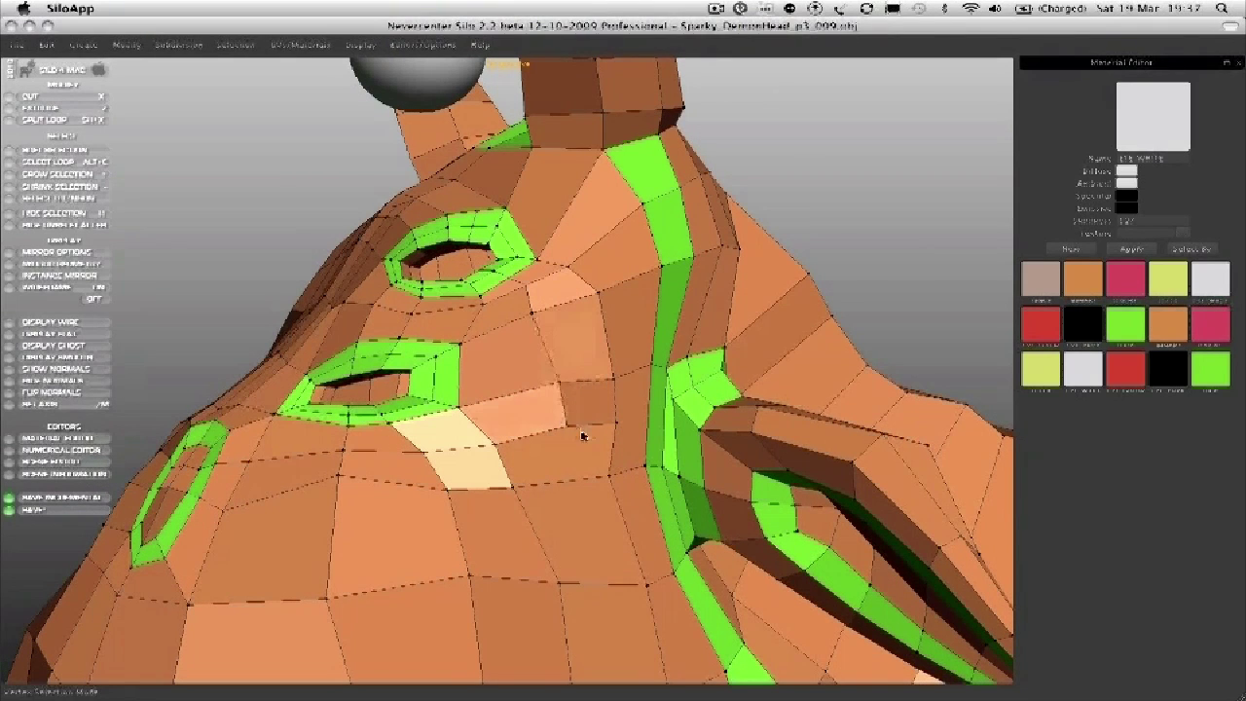
pyautogui.press('x')
pyautogui.click(536, 497)
pyautogui.scroll(3, 656, 425)
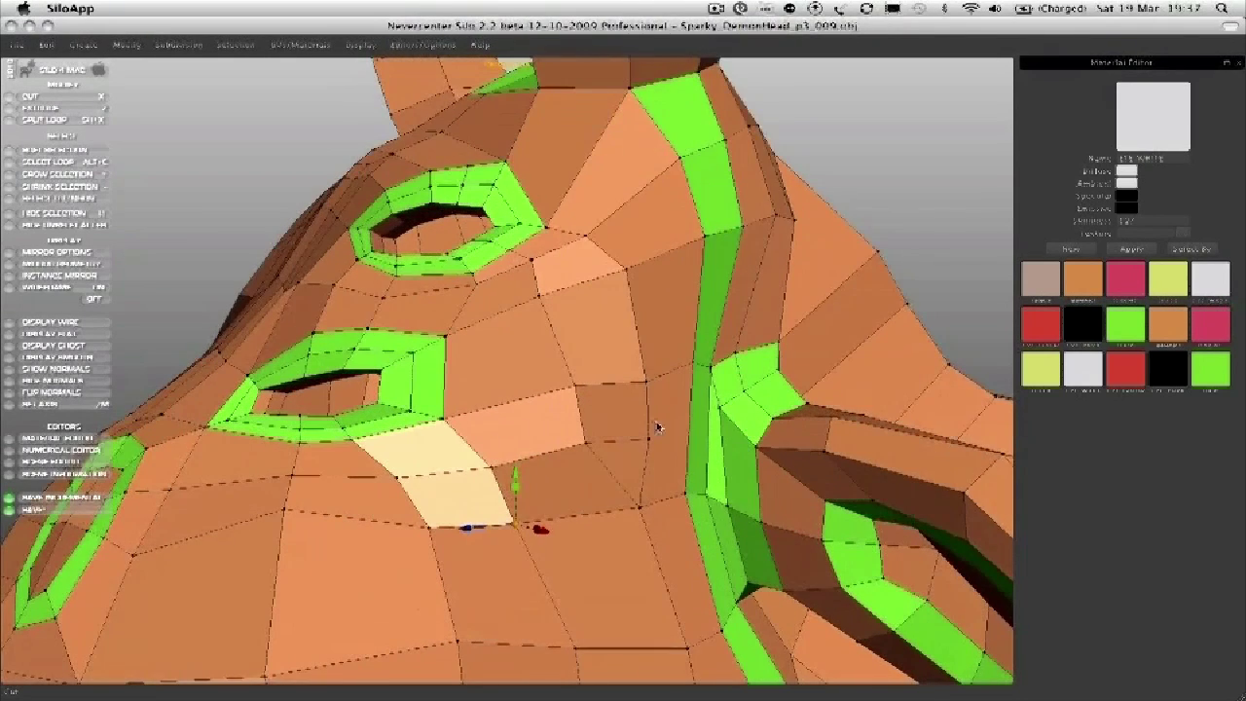
pyautogui.moveTo(650, 433); pyautogui.dragTo(647, 401, button='middle')
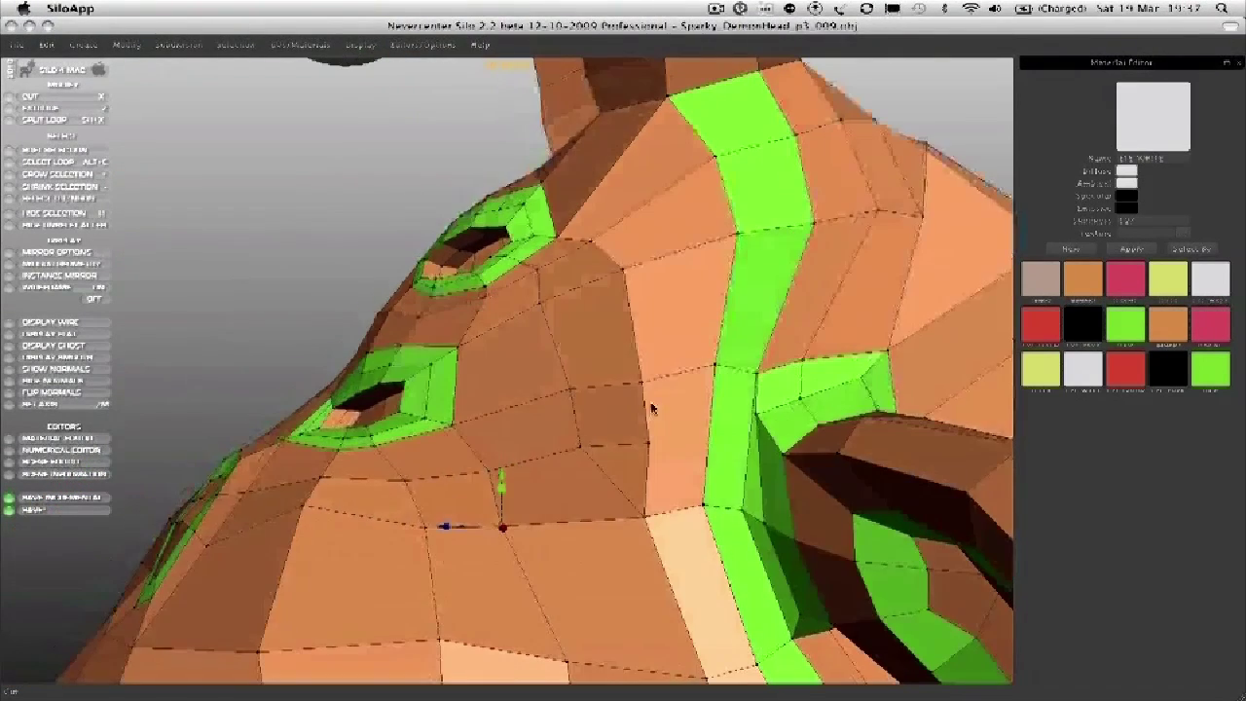
# Cut an edge from the cheek patch's outer corner to the green strip and delete the old edge beneath that corner.
pyautogui.press('x')
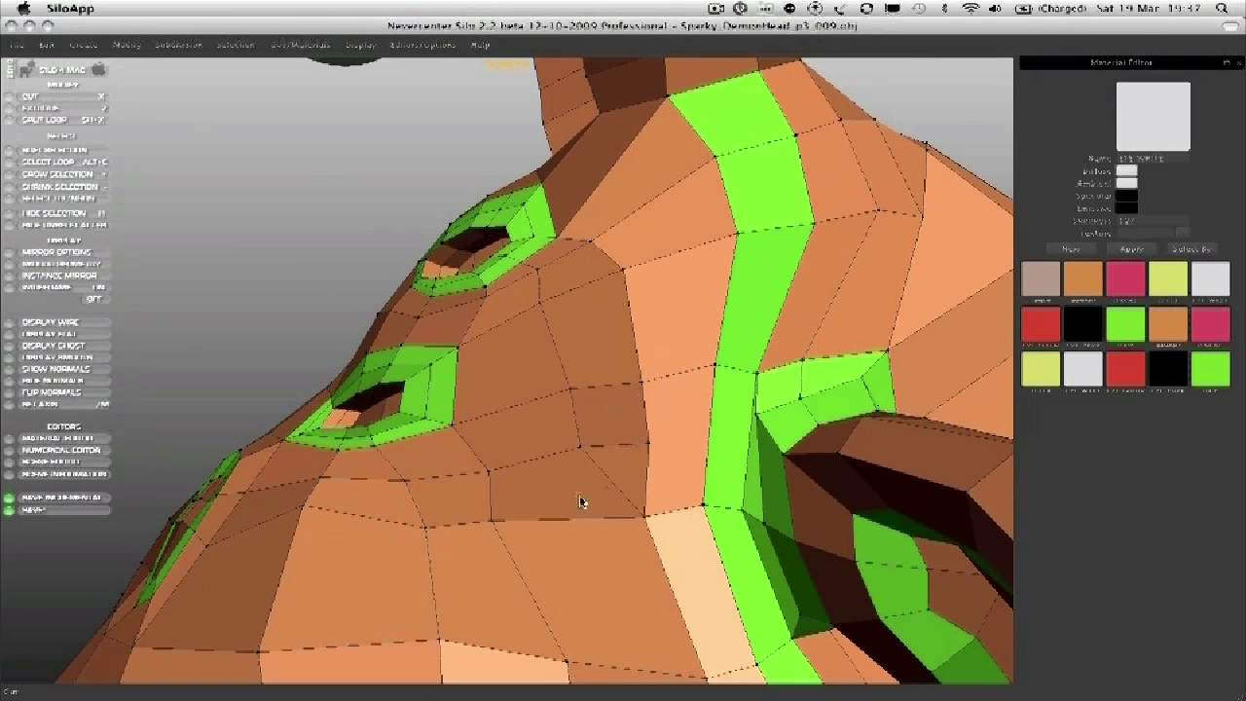
pyautogui.click(701, 504)
pyautogui.click(651, 446)
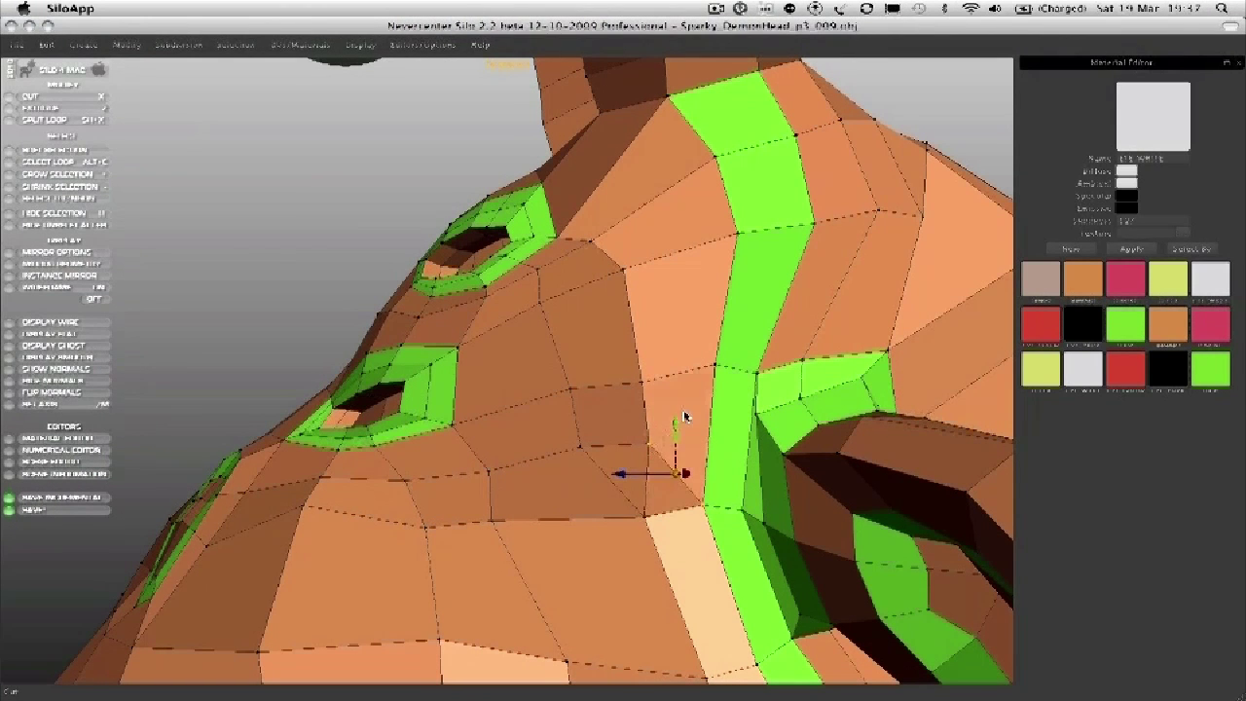
pyautogui.click(642, 469)
pyautogui.press('Delete')
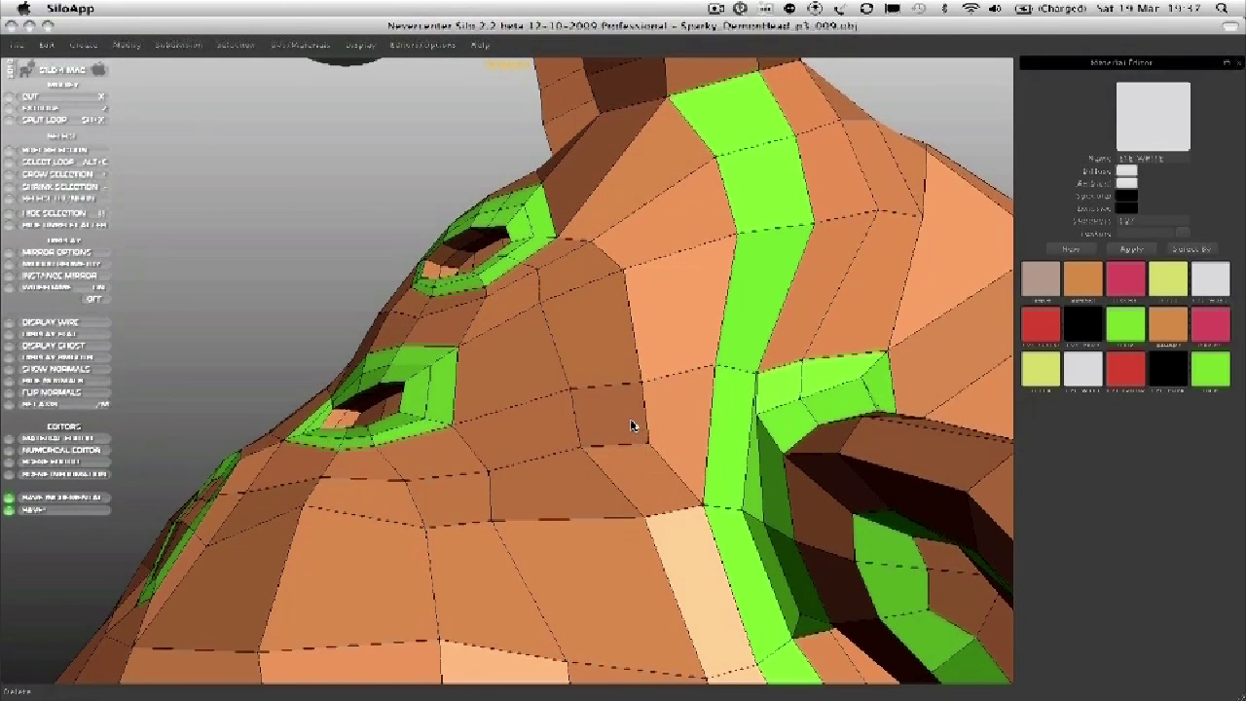
# Delete the stray sliver triangle along the outer edge of the small cheek patch.
pyautogui.click(642, 406)
pyautogui.press('BackSpace')
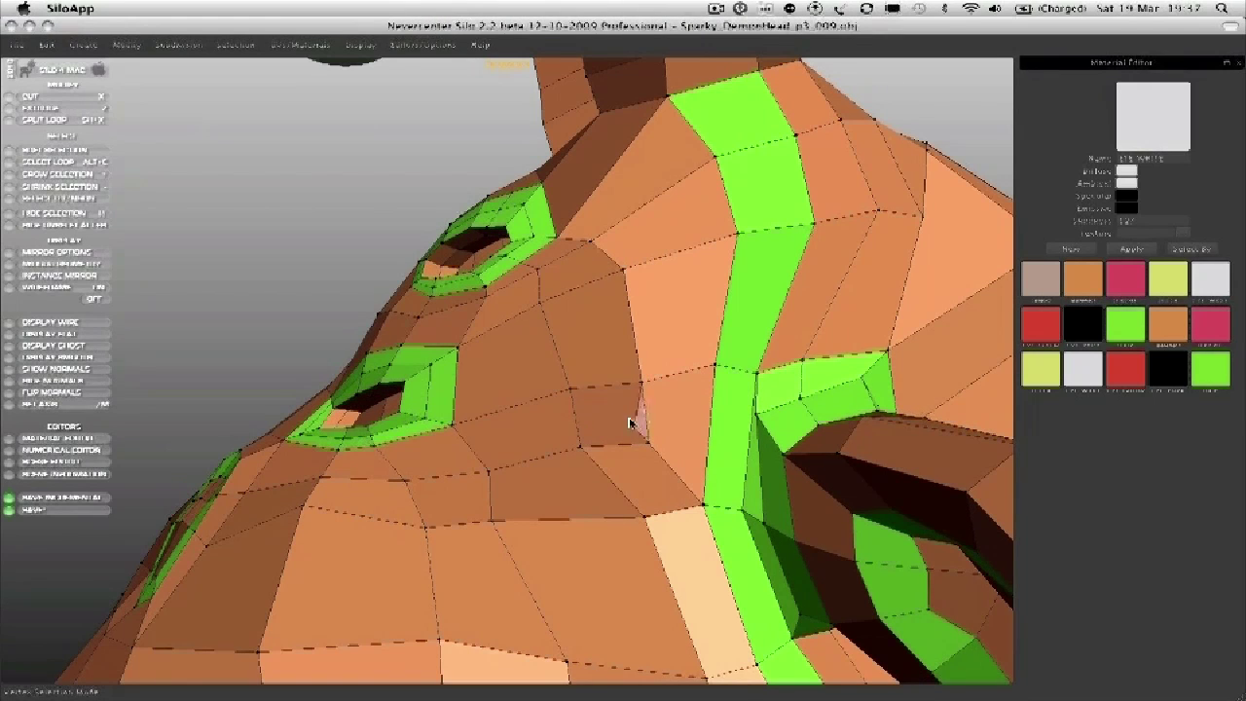
pyautogui.click(638, 435)
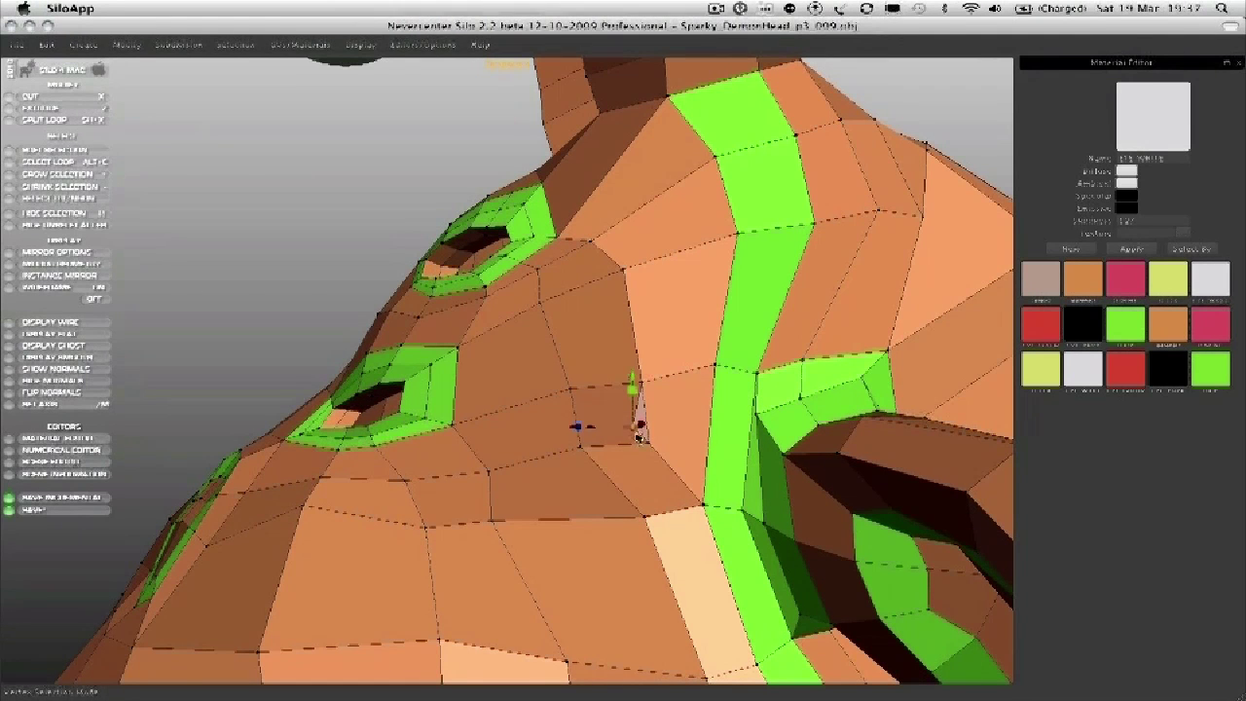
pyautogui.rightClick(669, 408)
pyautogui.click(729, 575)
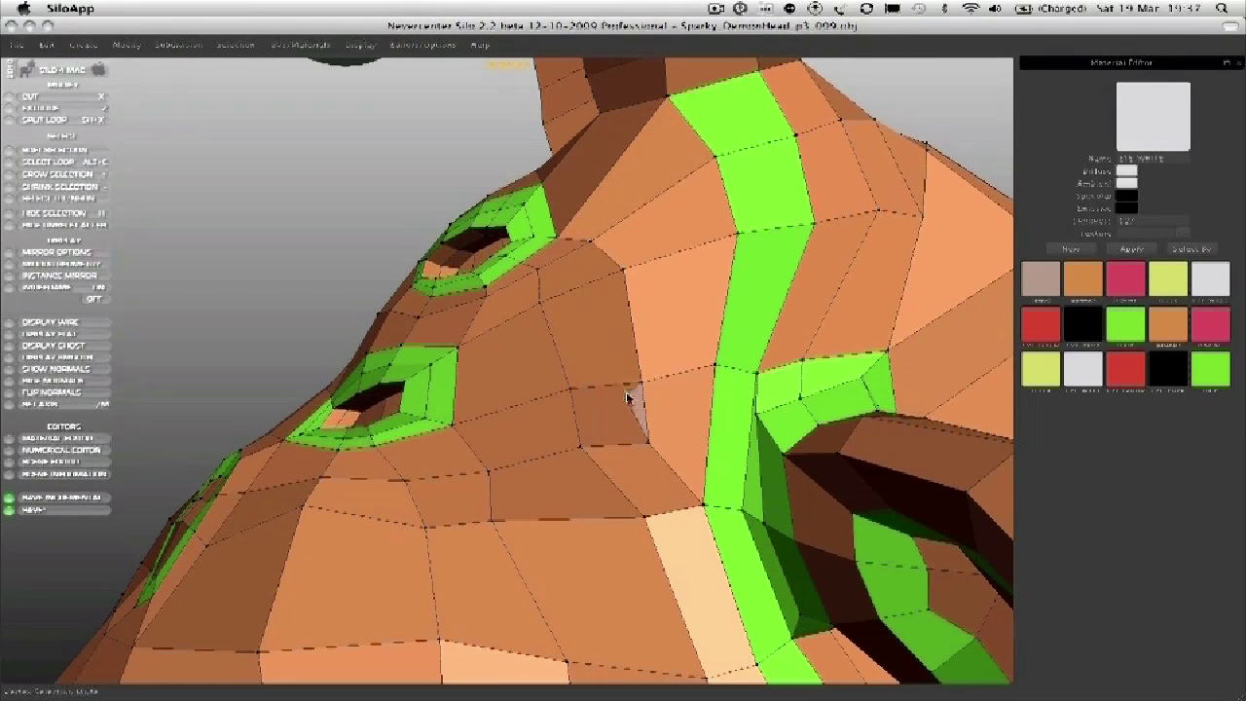
pyautogui.press('Delete')
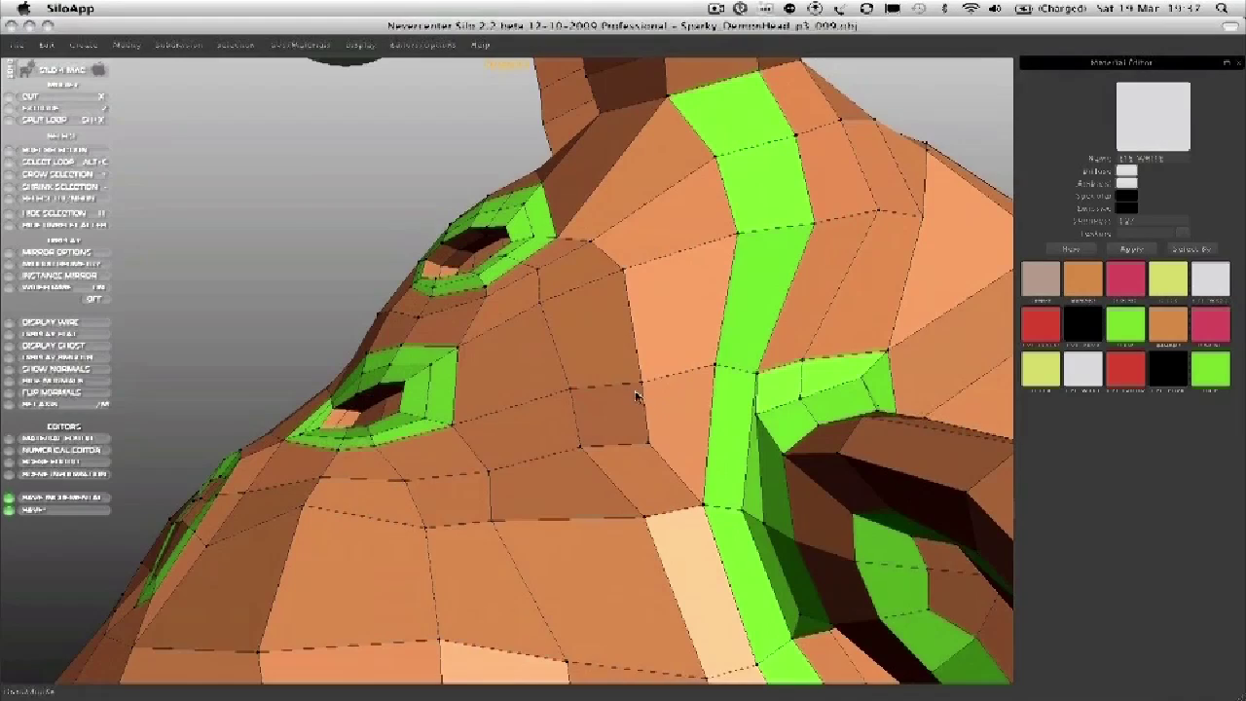
# Preview the subdivided surface around the cheek patch and return to the low-poly level.
pyautogui.keyDown('alt'); pyautogui.moveTo(638, 396); pyautogui.dragTo(724, 391, button='right'); pyautogui.keyUp('alt')
pyautogui.keyDown('alt'); pyautogui.moveTo(724, 391); pyautogui.dragTo(571, 375, button='middle'); pyautogui.keyUp('alt')
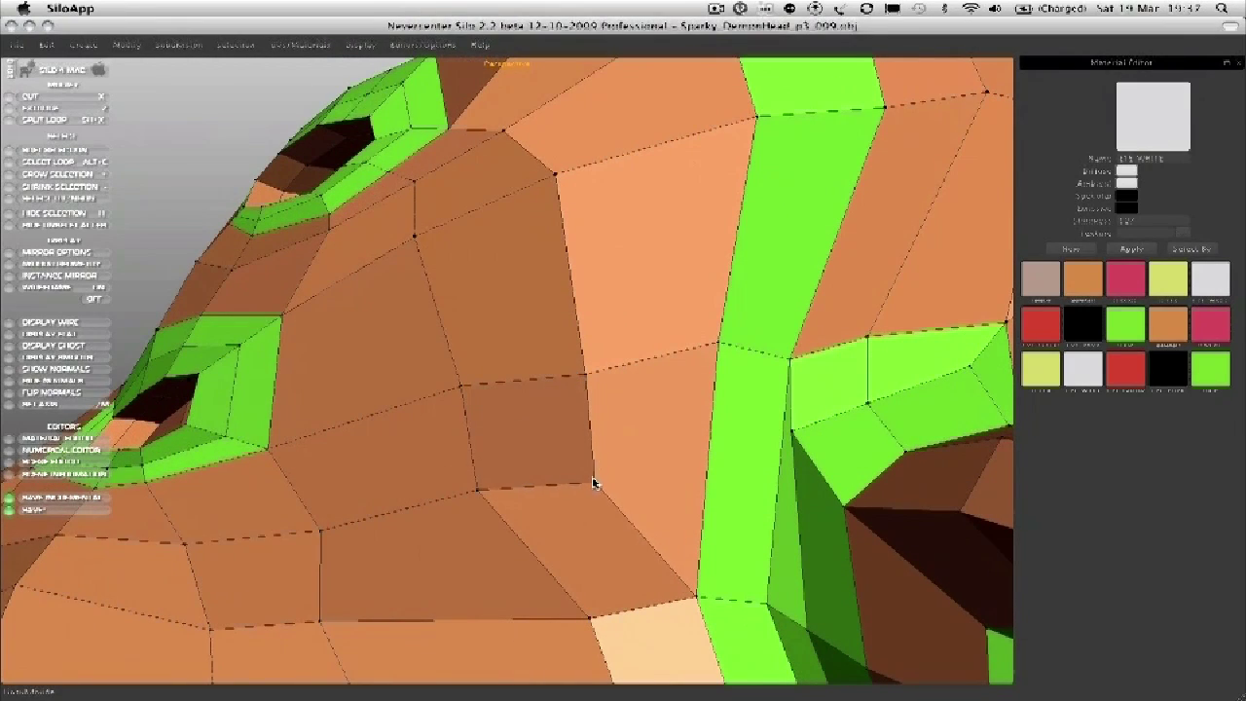
pyautogui.moveTo(549, 393)
pyautogui.keyDown('alt'); pyautogui.mouseDown(button='right')
pyautogui.moveTo(570, 392)
pyautogui.moveTo(560, 391)
pyautogui.mouseUp(button='right'); pyautogui.keyUp('alt')
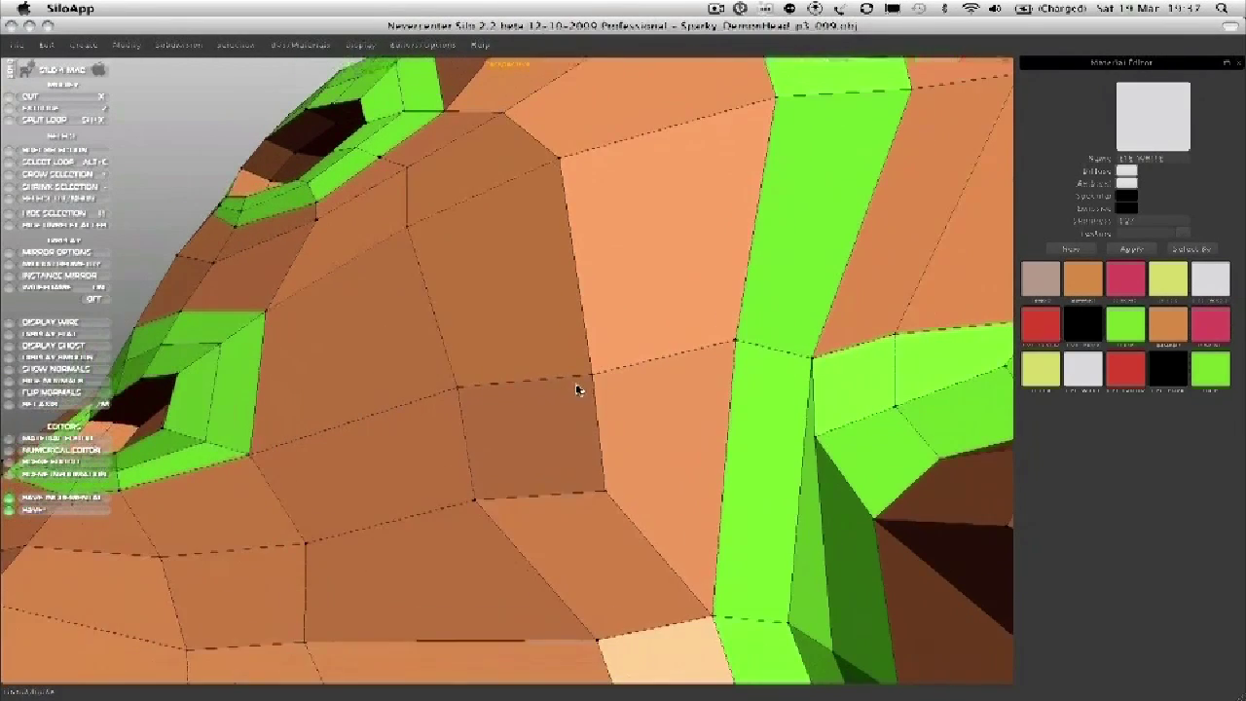
pyautogui.keyDown('alt'); pyautogui.moveTo(588, 383); pyautogui.dragTo(572, 379, button='middle'); pyautogui.keyUp('alt')
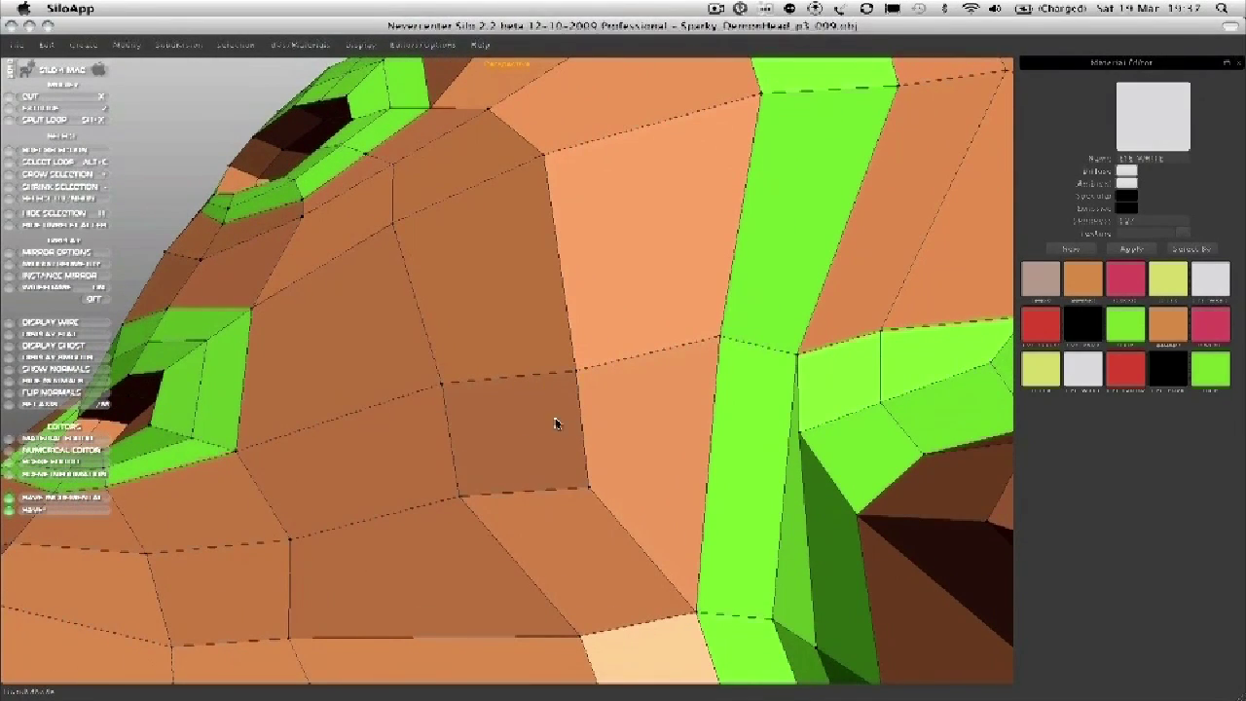
pyautogui.press('c')
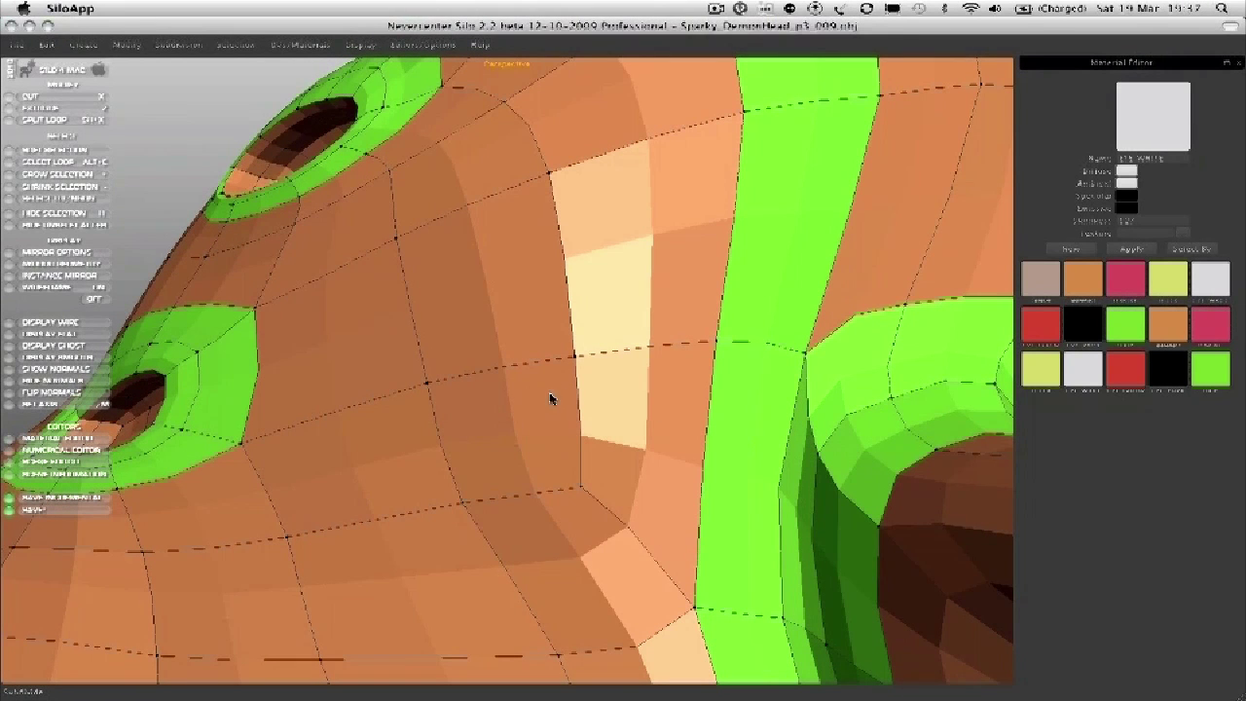
pyautogui.hotkey('shift', 'c')
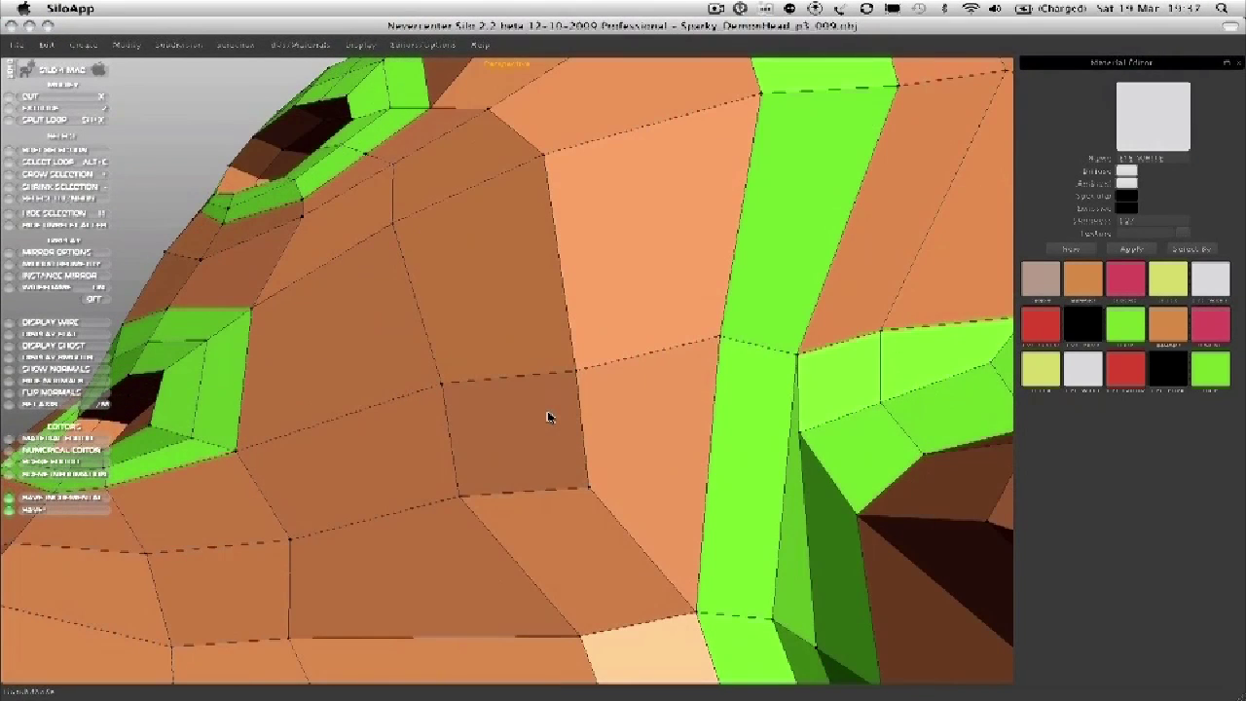
# Move the vertices around the small cheek patch between the lower eye and the ear to even out its faces.
pyautogui.keyDown('alt'); pyautogui.moveTo(570, 401); pyautogui.dragTo(528, 428, button='right'); pyautogui.keyUp('alt')
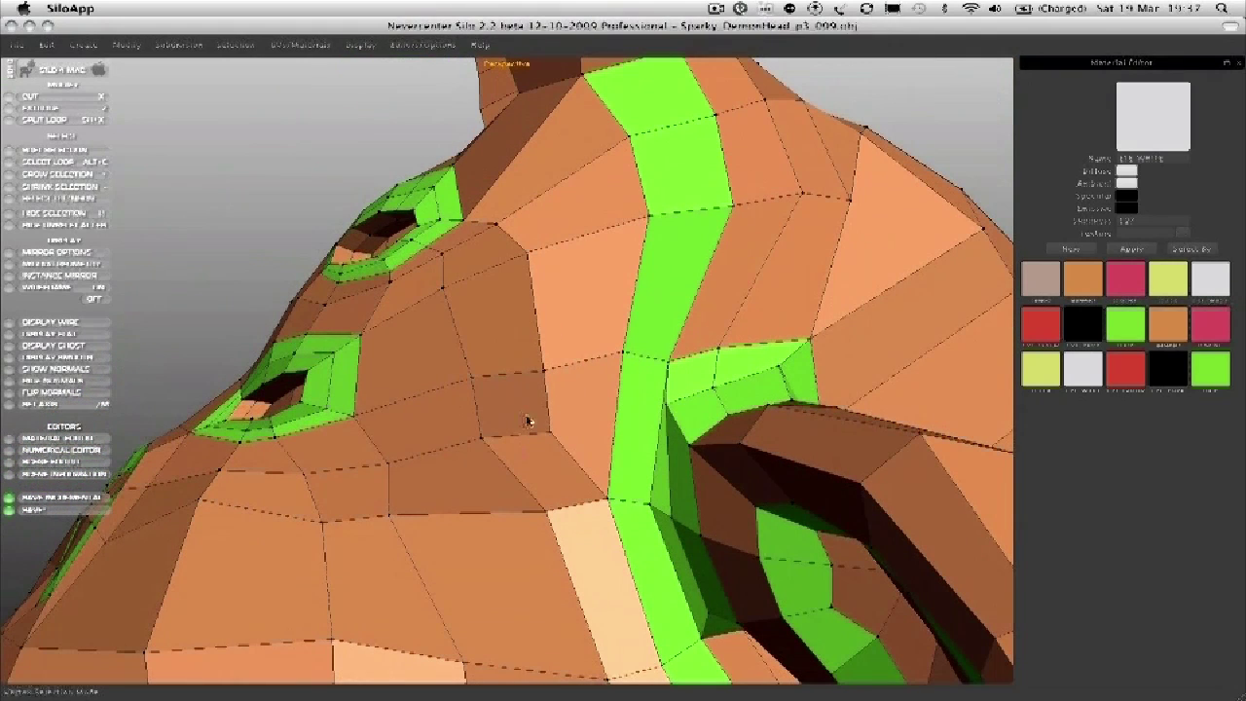
pyautogui.moveTo(551, 432); pyautogui.dragTo(558, 435)
pyautogui.moveTo(543, 371); pyautogui.dragTo(560, 363)
pyautogui.moveTo(481, 438); pyautogui.dragTo(492, 434)
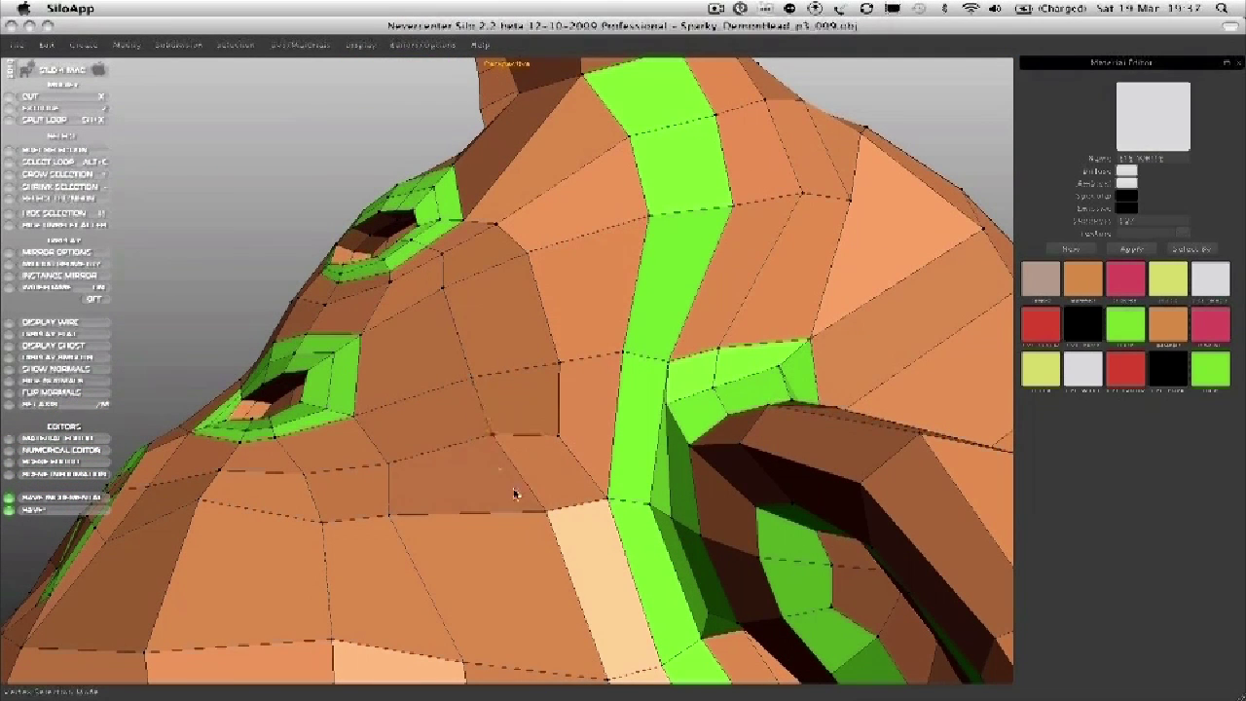
pyautogui.moveTo(535, 514); pyautogui.dragTo(512, 523)
# Reposition the vertices lower on the cheek, above the mouth, to even out the spacing of the vertical edges.
pyautogui.keyDown('alt'); pyautogui.moveTo(512, 524); pyautogui.dragTo(459, 489, button='right'); pyautogui.keyUp('alt')
pyautogui.keyDown('alt'); pyautogui.moveTo(460, 489); pyautogui.dragTo(493, 396, button='middle'); pyautogui.keyUp('alt')
pyautogui.moveTo(611, 481); pyautogui.dragTo(588, 483)
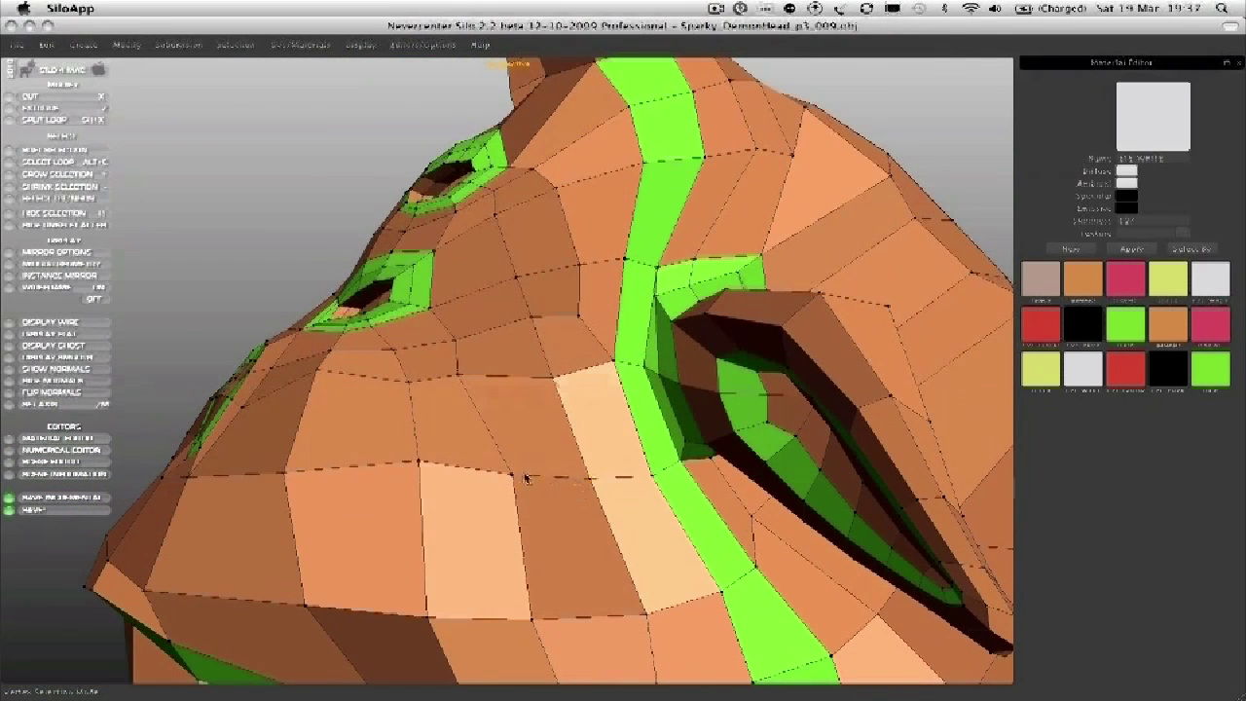
pyautogui.moveTo(411, 461); pyautogui.dragTo(396, 481)
pyautogui.moveTo(433, 619); pyautogui.dragTo(427, 622)
pyautogui.moveTo(525, 617); pyautogui.dragTo(541, 614)
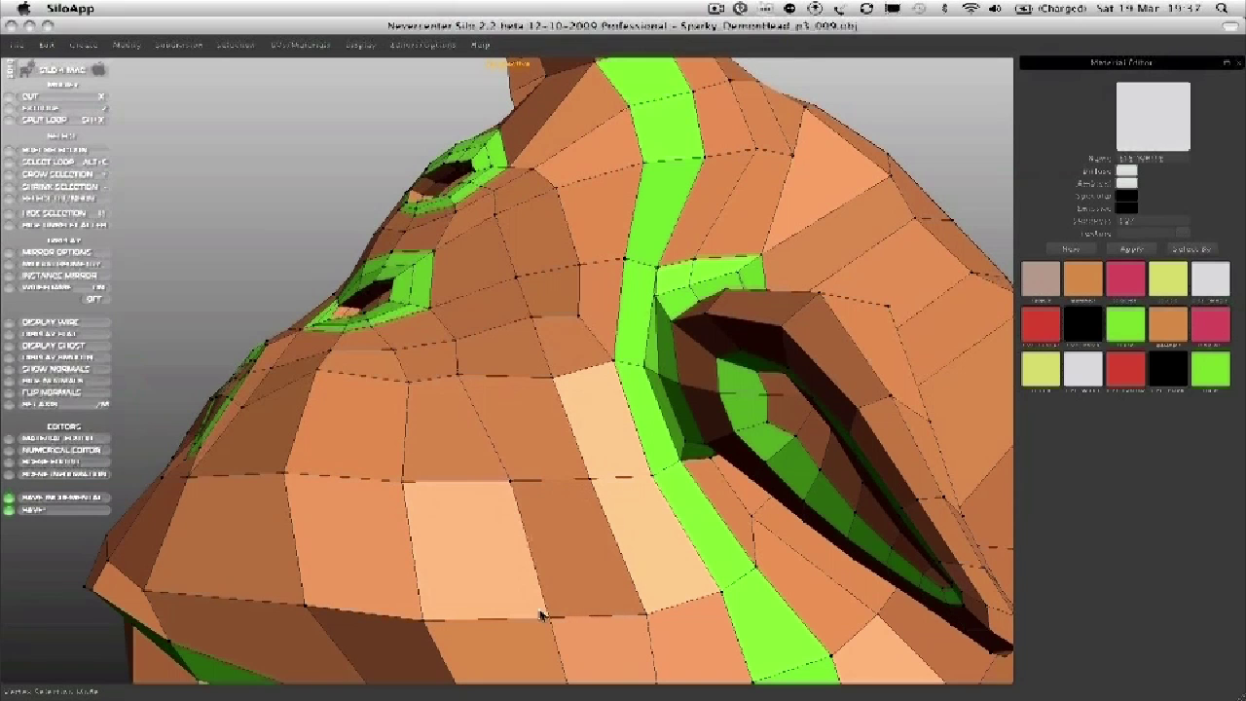
pyautogui.moveTo(469, 385); pyautogui.dragTo(489, 390)
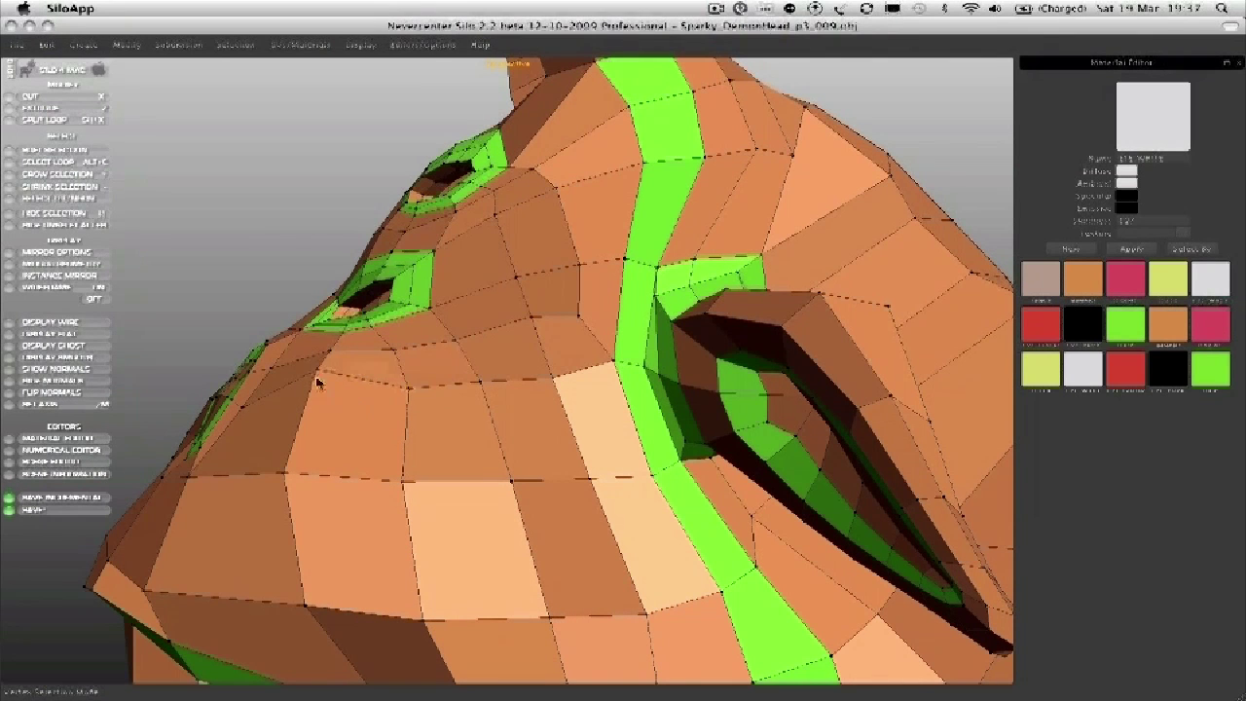
# Select the face loop curving under the lower eye and up beside the horn, inspect its flow, and clear the selection.
pyautogui.moveTo(311, 460); pyautogui.dragTo(548, 455, button='middle')
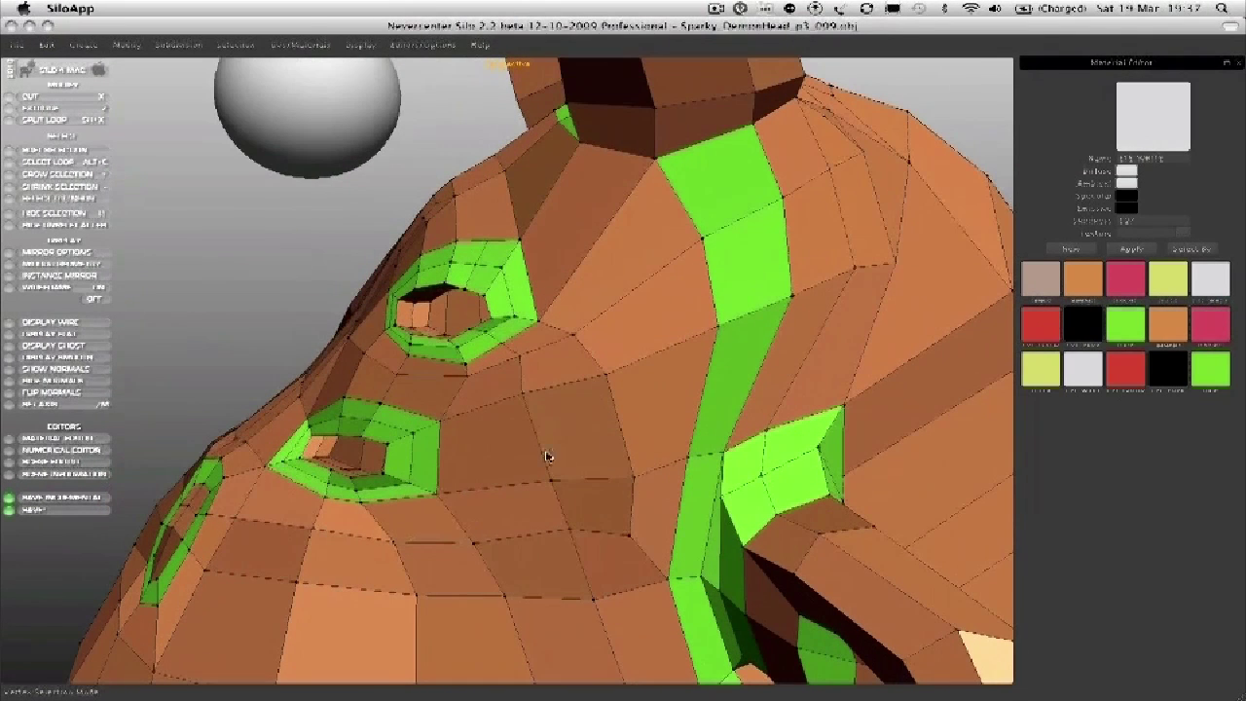
pyautogui.press('d')
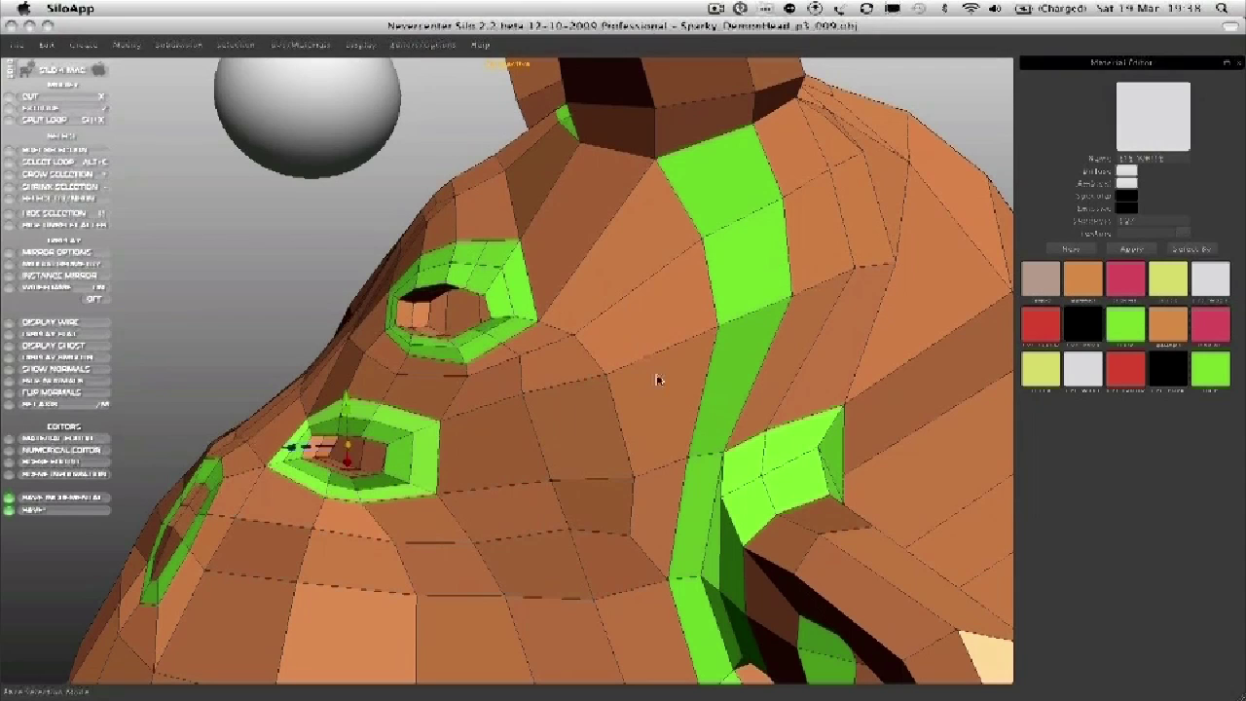
pyautogui.moveTo(611, 279)
pyautogui.mouseDown()
pyautogui.moveTo(642, 360)
pyautogui.moveTo(656, 503)
pyautogui.moveTo(573, 557)
pyautogui.moveTo(412, 574)
pyautogui.moveTo(293, 555)
pyautogui.mouseUp()
pyautogui.keyDown('alt'); pyautogui.moveTo(498, 469); pyautogui.dragTo(379, 467, button='right'); pyautogui.keyUp('alt')
pyautogui.moveTo(379, 468); pyautogui.dragTo(400, 459, button='middle')
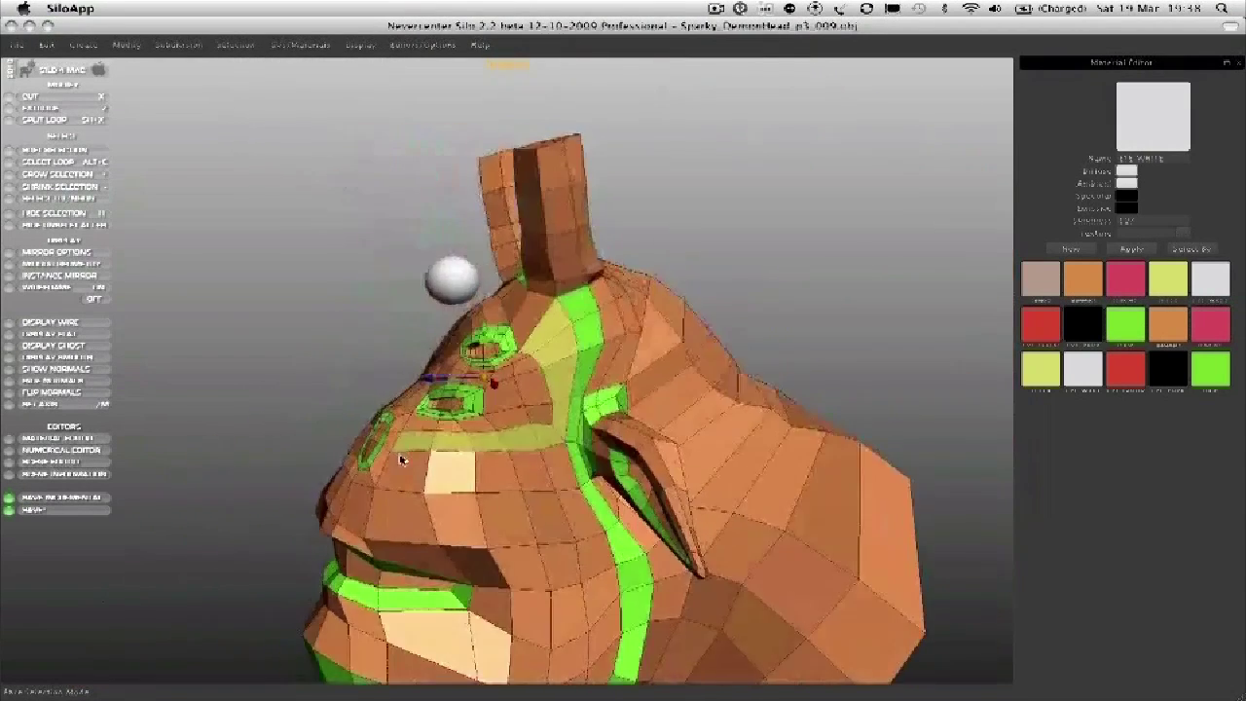
pyautogui.keyDown('alt'); pyautogui.moveTo(400, 459); pyautogui.dragTo(562, 424, button='right'); pyautogui.keyUp('alt')
pyautogui.click(562, 423)
pyautogui.press('a')
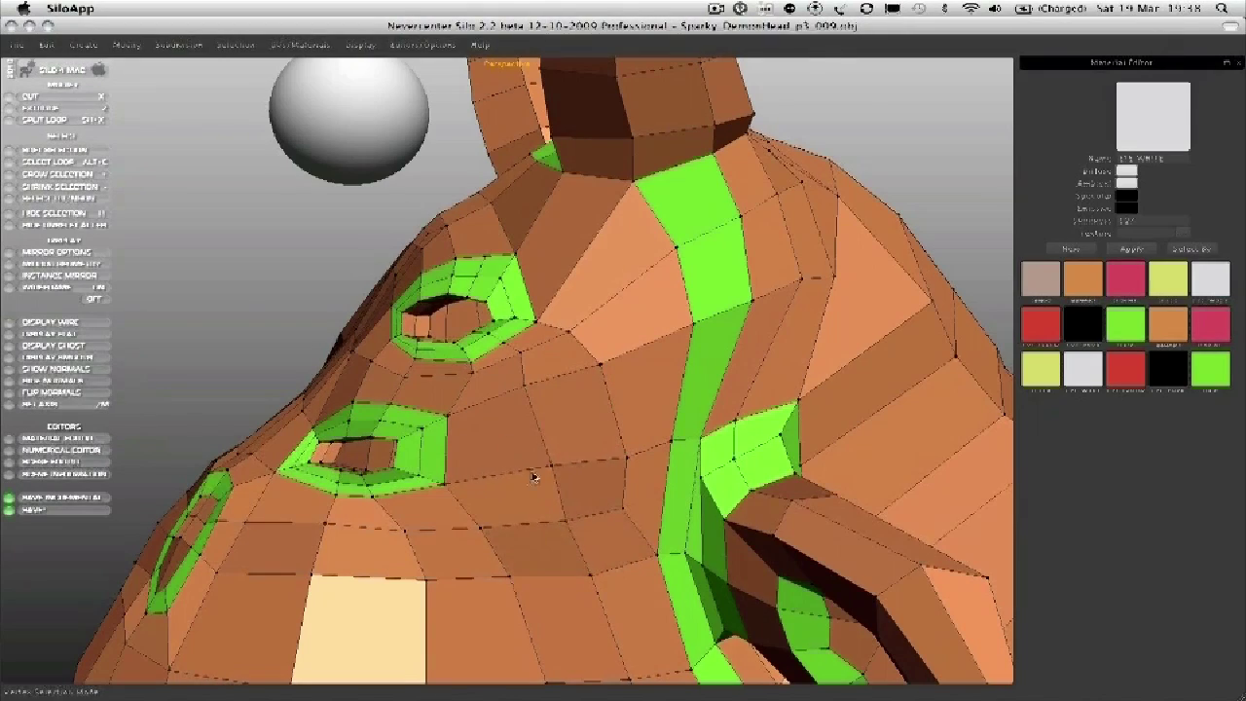
# Examine the topology around the eye sockets, brow and horns, checking the loop flow across the forehead with a loop selection.
pyautogui.keyDown('alt'); pyautogui.moveTo(533, 477); pyautogui.dragTo(598, 464); pyautogui.keyUp('alt')
pyautogui.keyDown('alt'); pyautogui.moveTo(597, 464); pyautogui.dragTo(623, 443, button='right'); pyautogui.keyUp('alt')
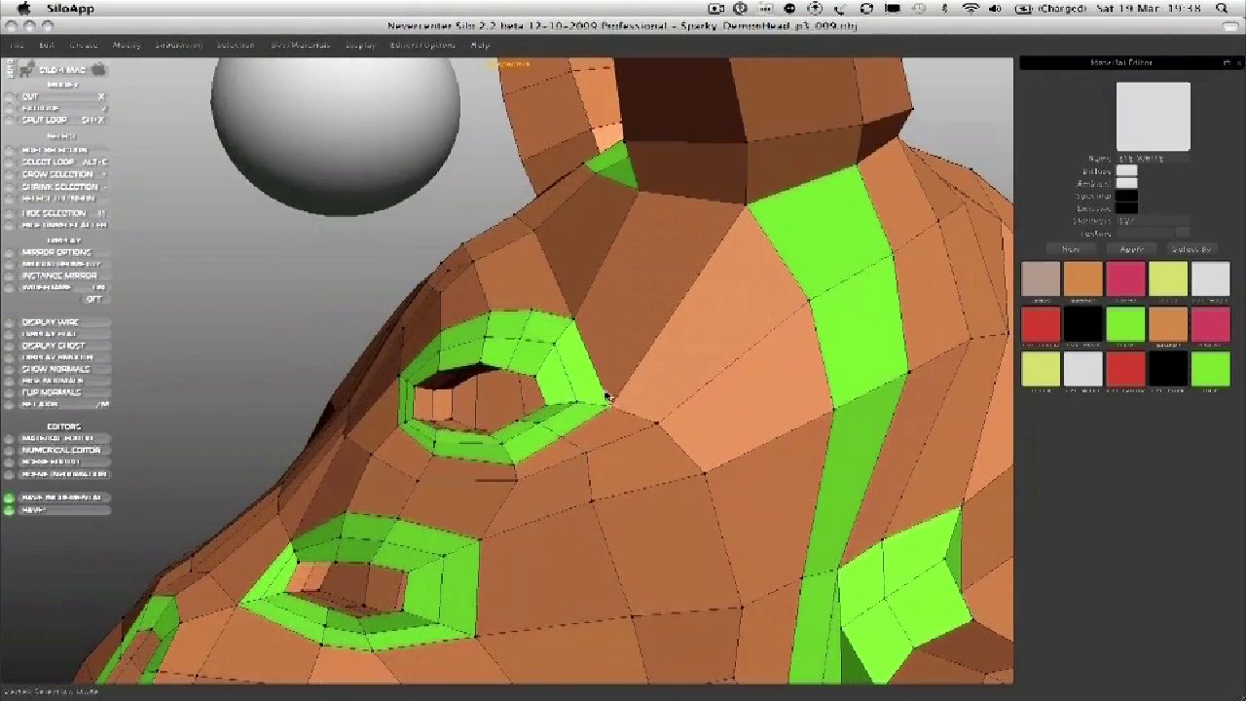
pyautogui.moveTo(605, 394); pyautogui.dragTo(532, 294, button='middle')
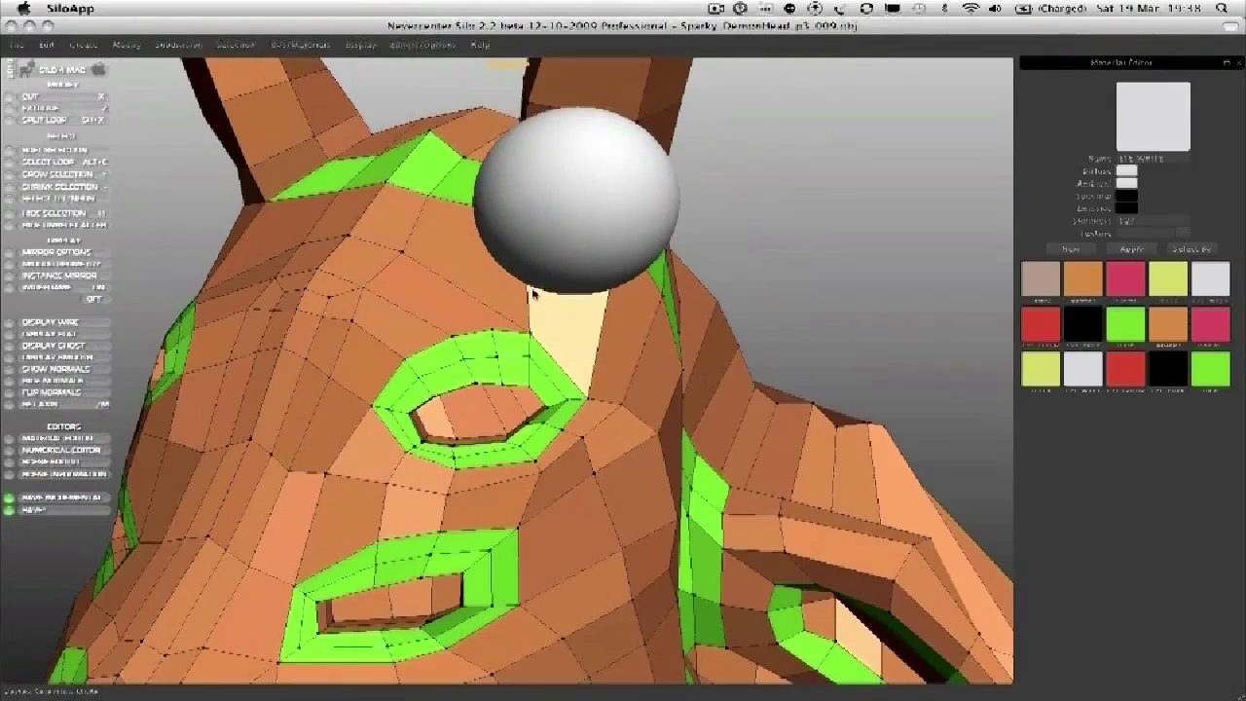
pyautogui.click(362, 226)
pyautogui.moveTo(395, 223); pyautogui.dragTo(369, 266, button='middle')
pyautogui.keyDown('shift'); pyautogui.click(511, 401); pyautogui.keyUp('shift')
pyautogui.hotkey('alt', 'e')
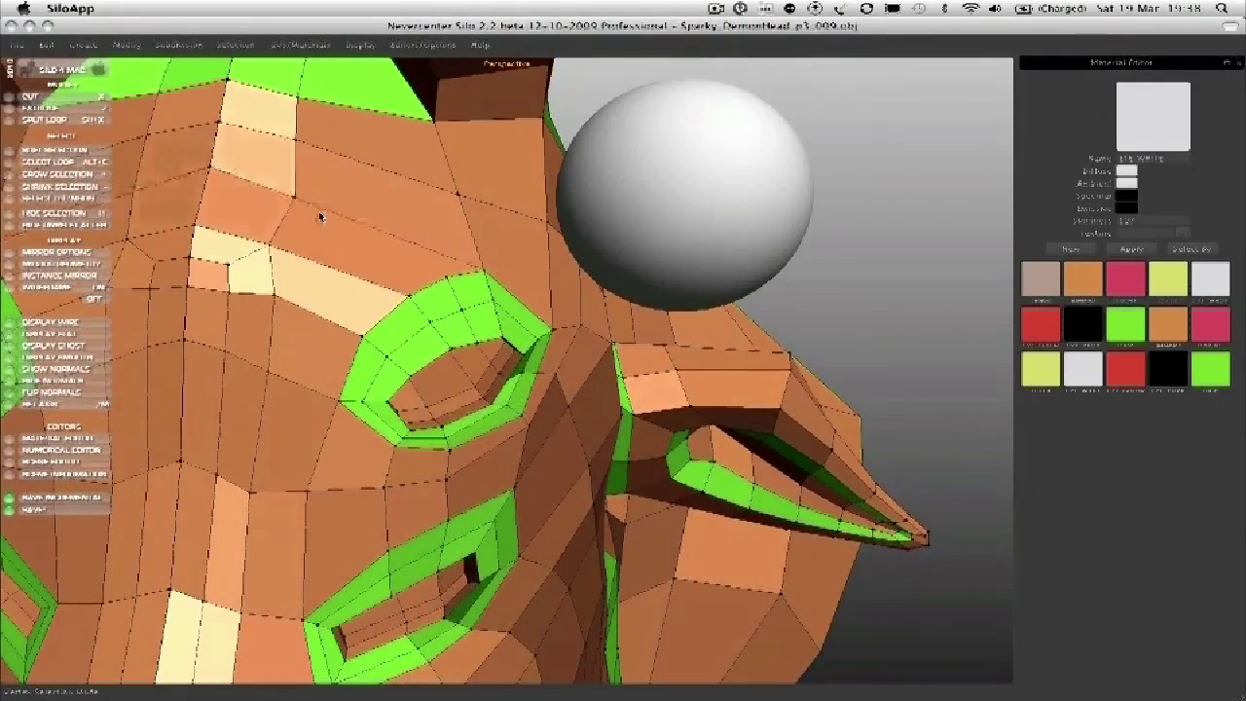
# Cut a new edge across the brow from the forehead centre to the upper eye's ring and adjust the neighbouring brow vertices.
pyautogui.moveTo(321, 214); pyautogui.dragTo(253, 119, button='middle')
pyautogui.moveTo(335, 172); pyautogui.dragTo(517, 273, button='middle')
pyautogui.press('d')
pyautogui.press('f')
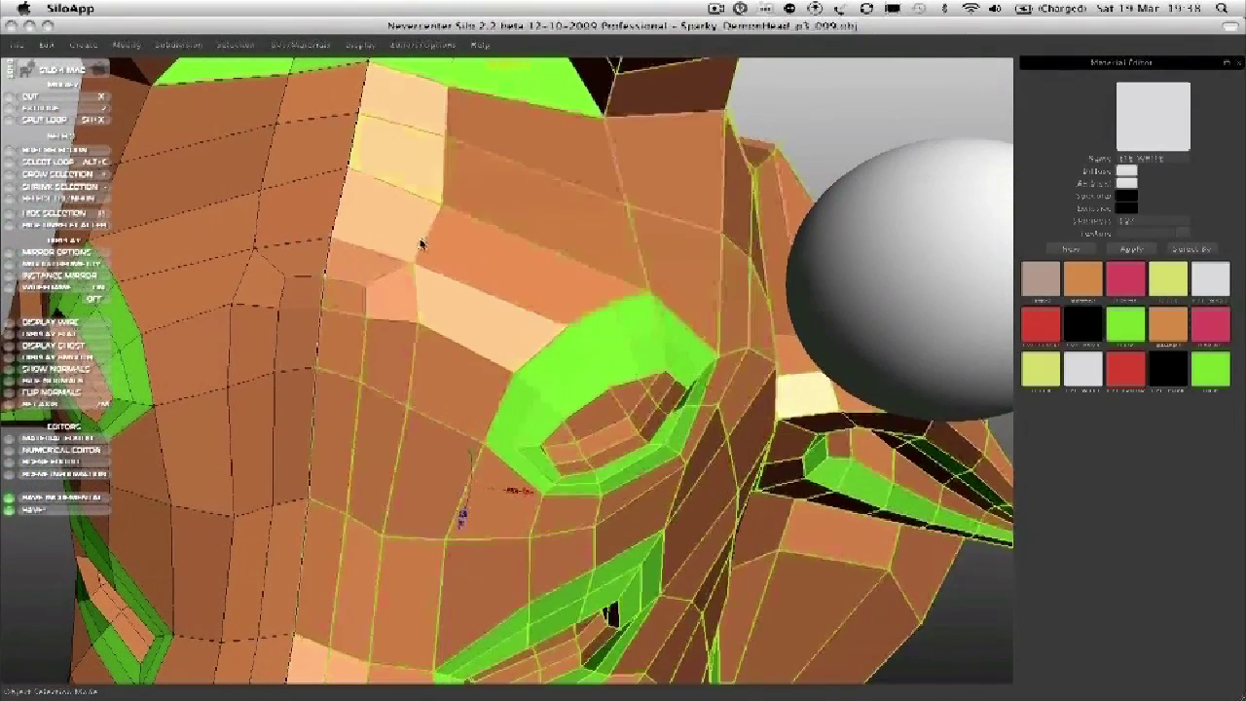
pyautogui.press('x')
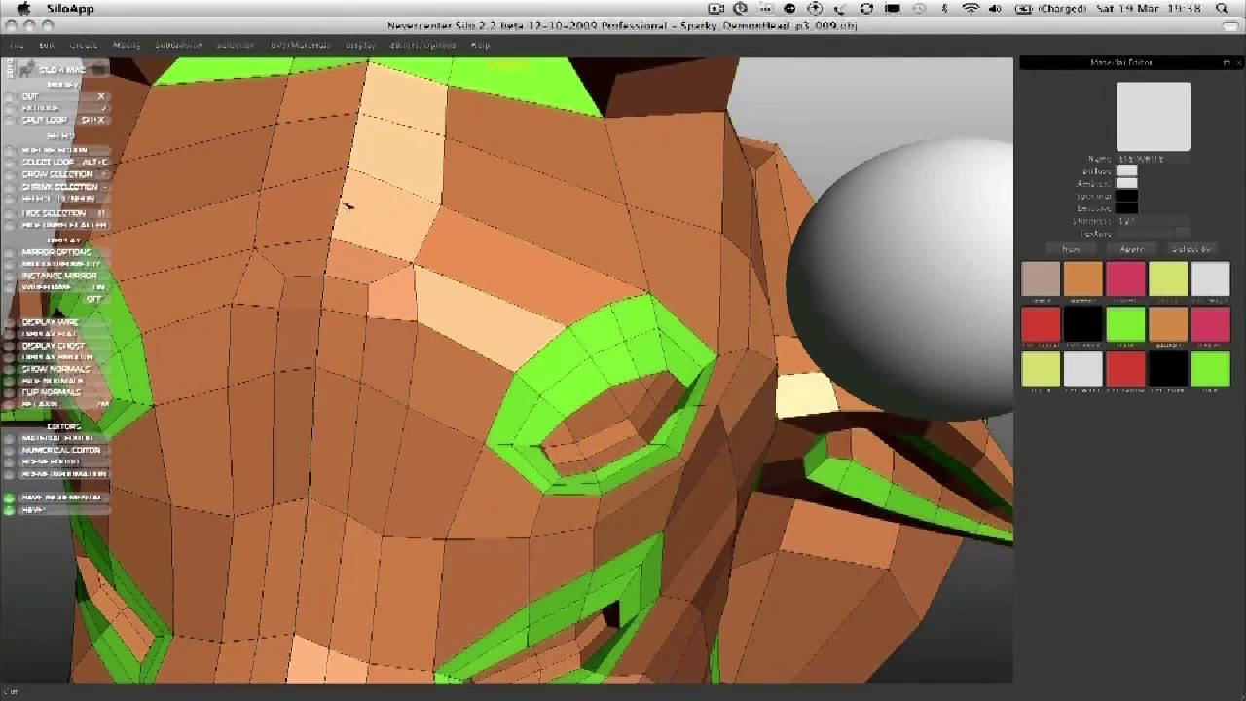
pyautogui.click(424, 234)
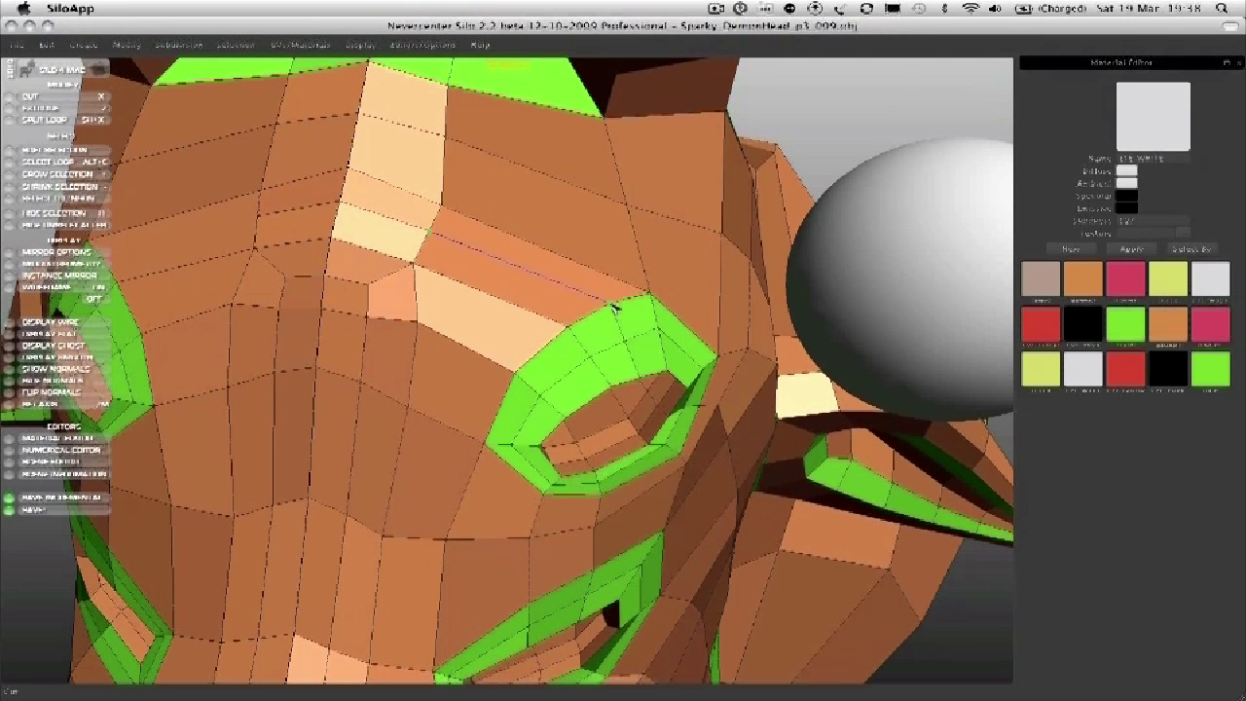
pyautogui.press('f')
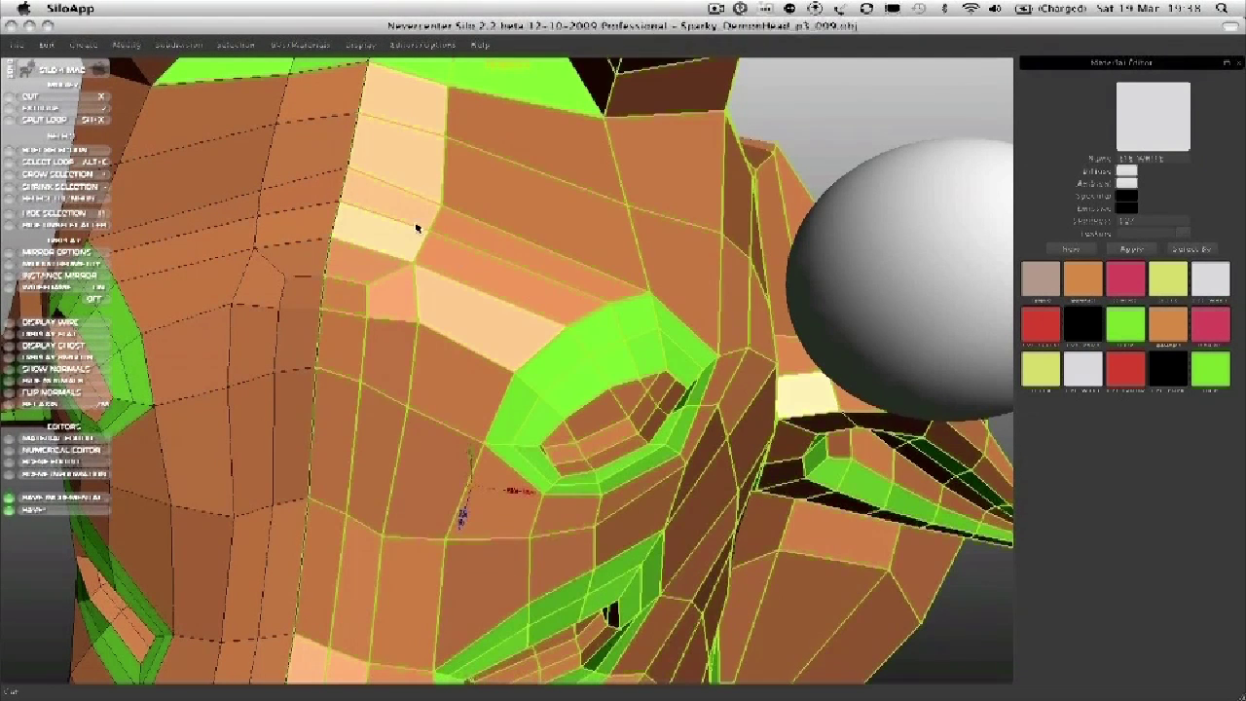
pyautogui.press('a')
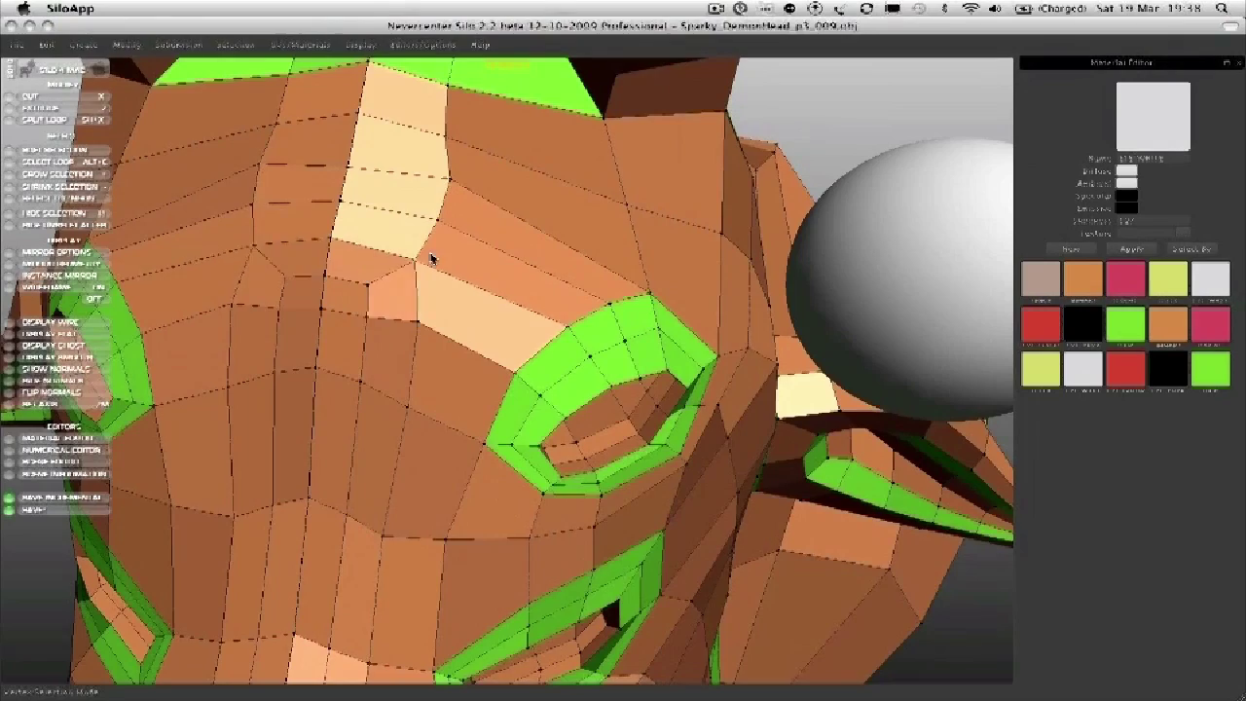
# Reposition the central forehead vertices between the upper eyes to shape a vertical crease below the brow.
pyautogui.moveTo(512, 253); pyautogui.dragTo(493, 216, button='middle')
pyautogui.moveTo(489, 155); pyautogui.dragTo(426, 329, button='middle')
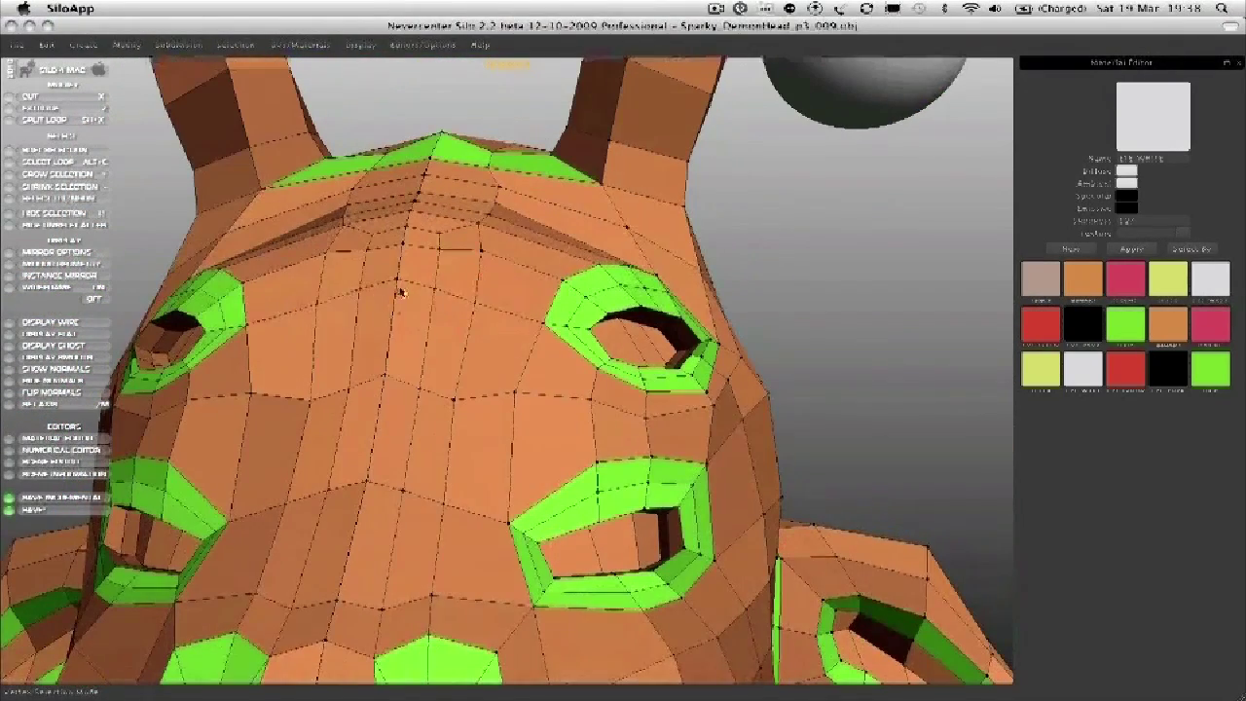
pyautogui.moveTo(431, 298)
pyautogui.mouseDown()
pyautogui.moveTo(430, 226)
pyautogui.moveTo(419, 295)
pyautogui.moveTo(466, 286)
pyautogui.moveTo(465, 244)
pyautogui.mouseUp()
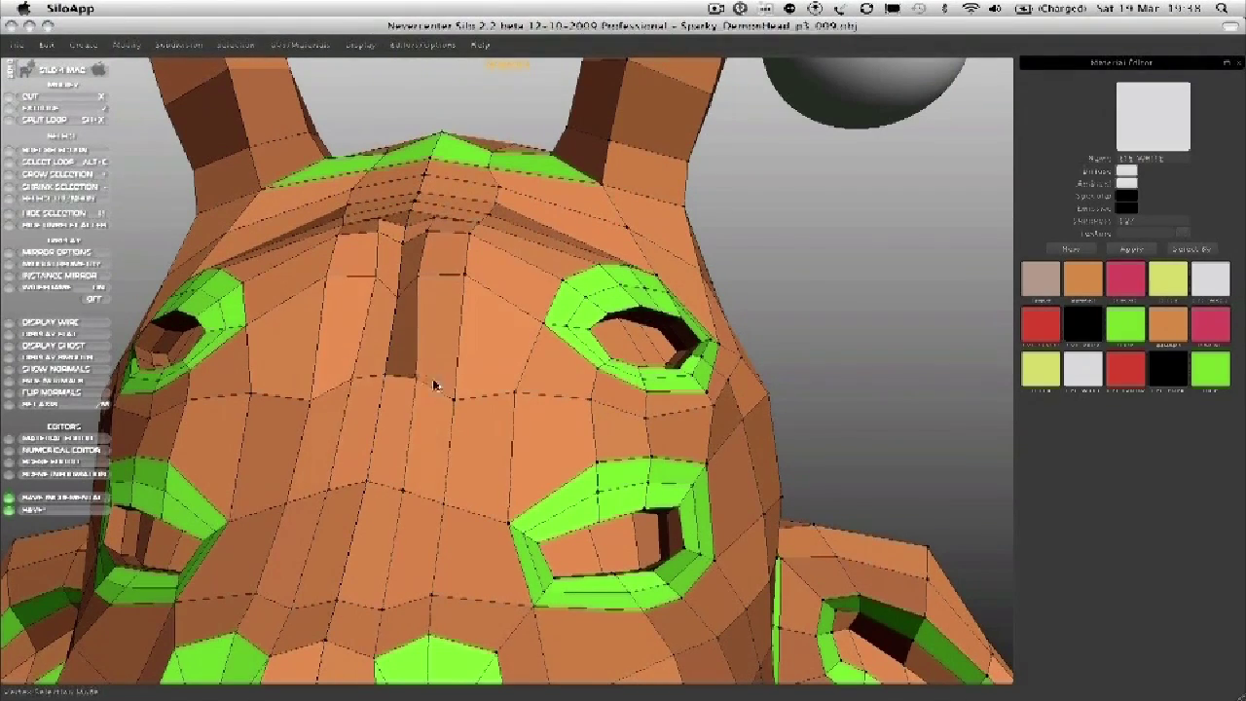